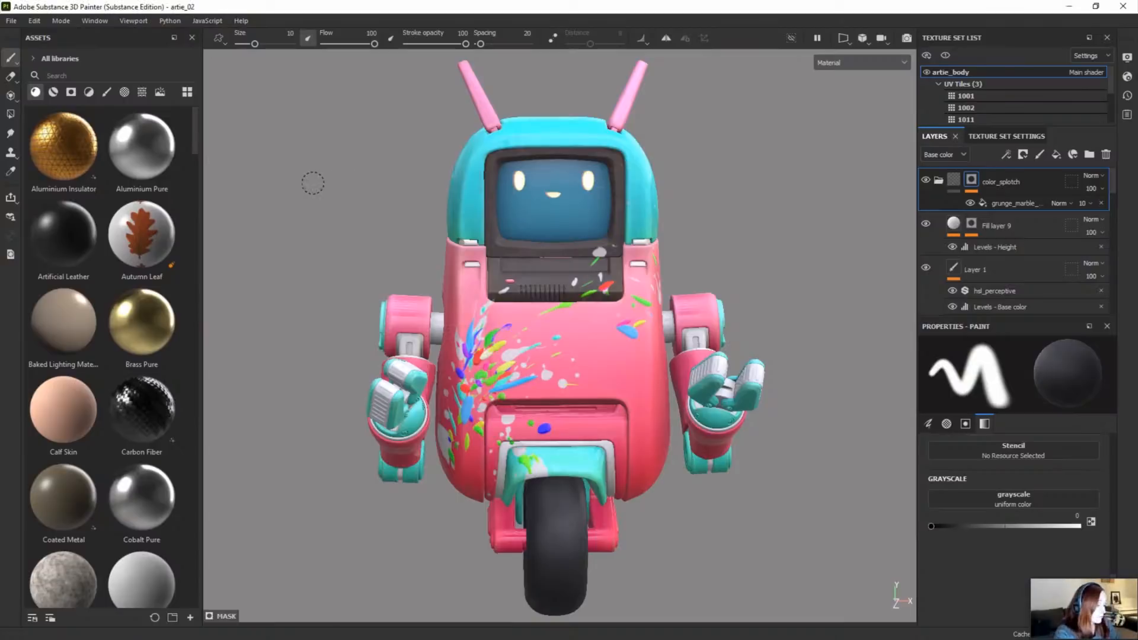
# Step: Start setting up a new project and set its color management to OpenColorIO
pyautogui.hotkey('ctrl', 'n')
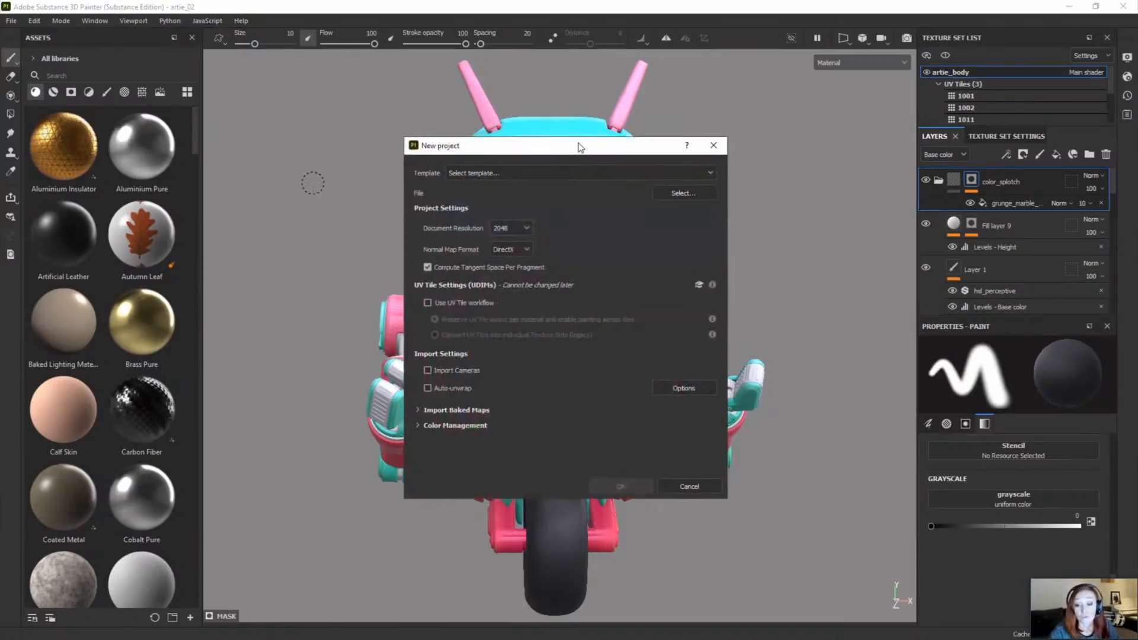
pyautogui.moveTo(580, 147); pyautogui.dragTo(572, 128)
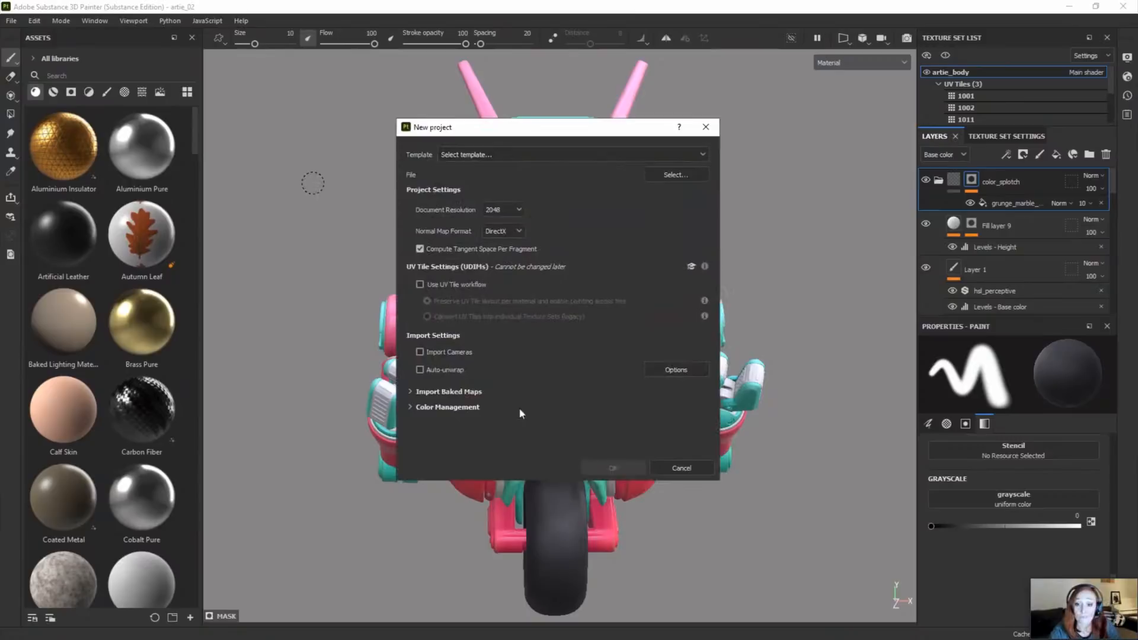
pyautogui.click(409, 408)
pyautogui.scroll(-2, 503, 397)
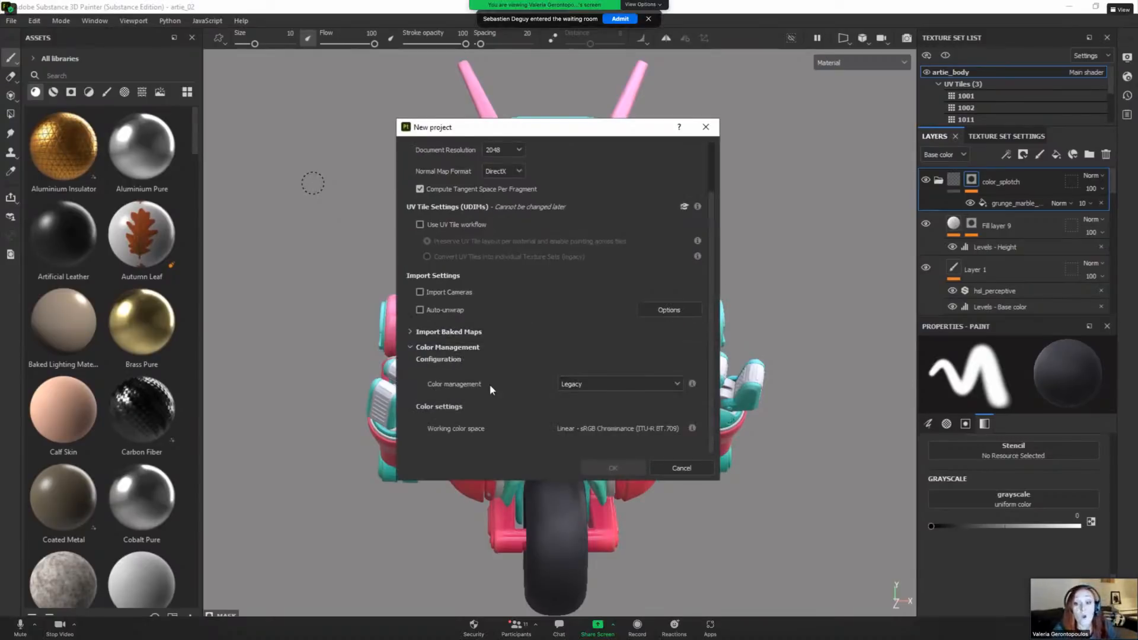
pyautogui.click(579, 383)
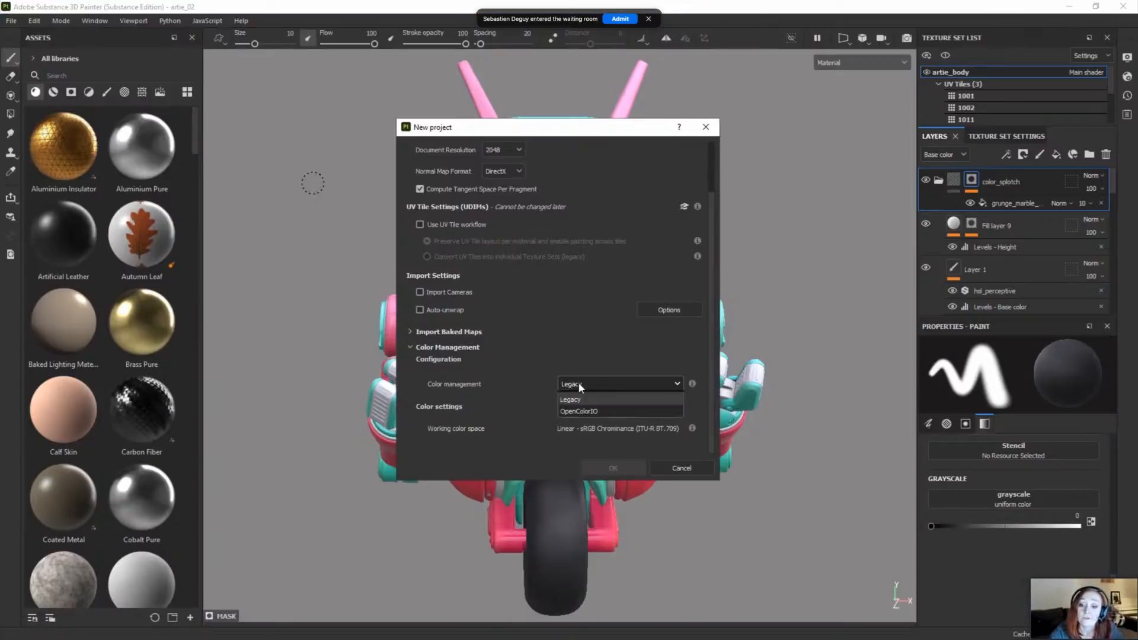
pyautogui.click(583, 412)
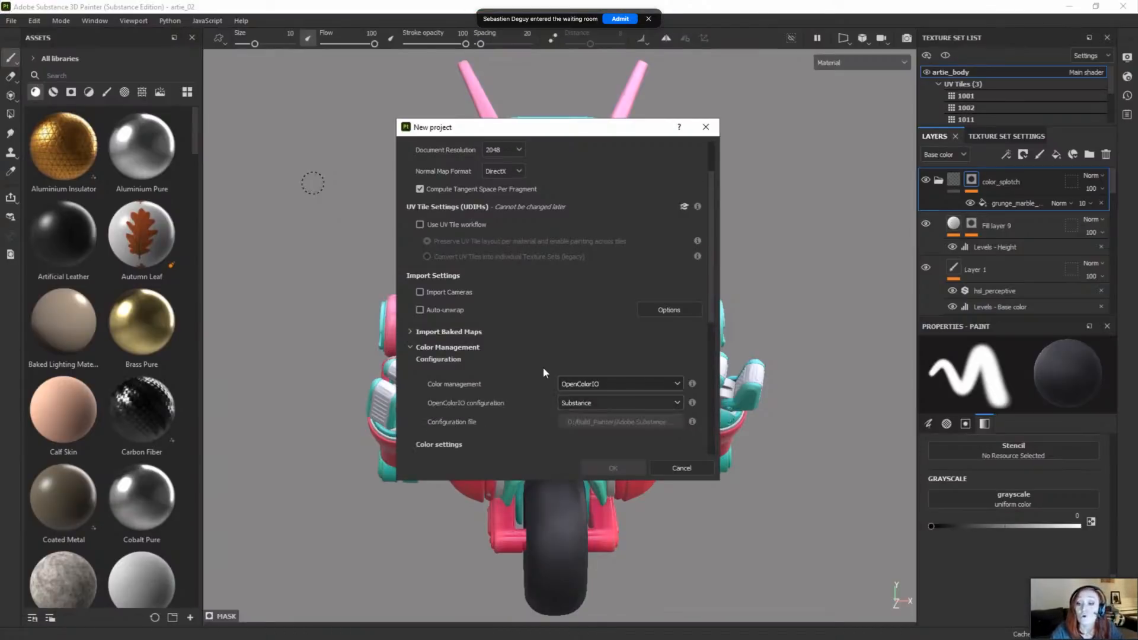
# Step: Try the Custom OpenColorIO configuration for the new project, then discard the project setup
pyautogui.scroll(-3, 500, 339)
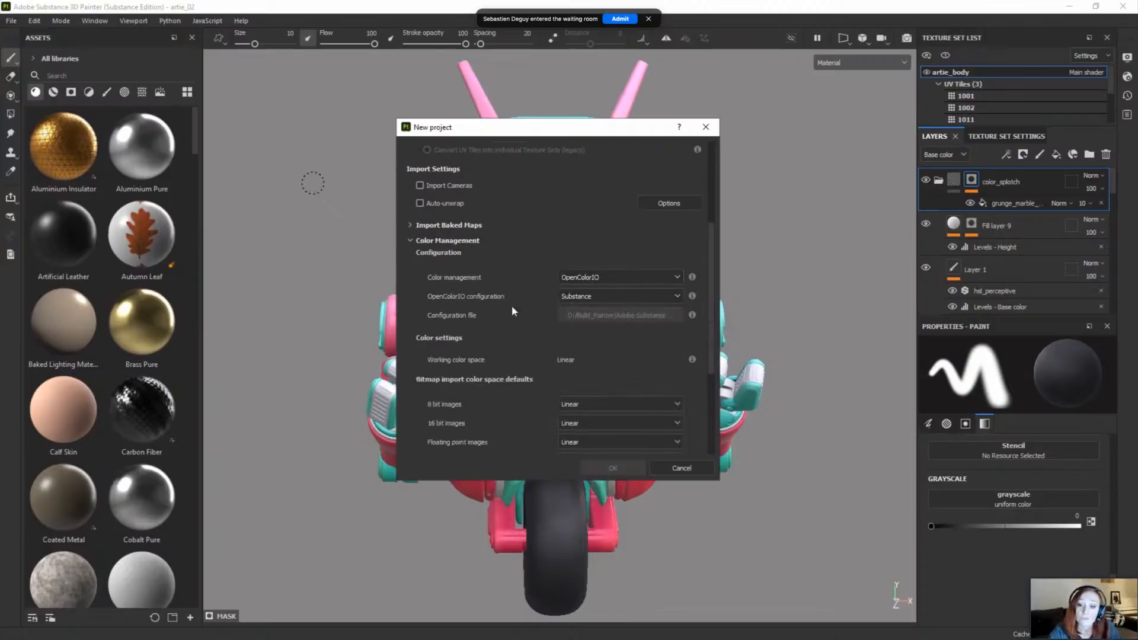
pyautogui.click(603, 297)
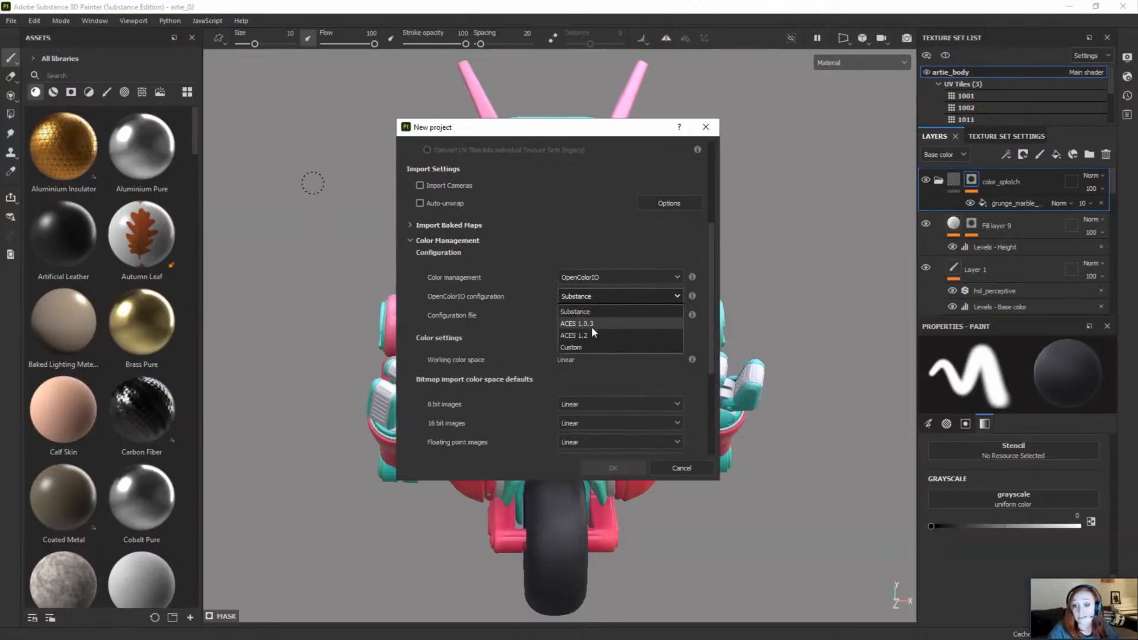
pyautogui.click(585, 347)
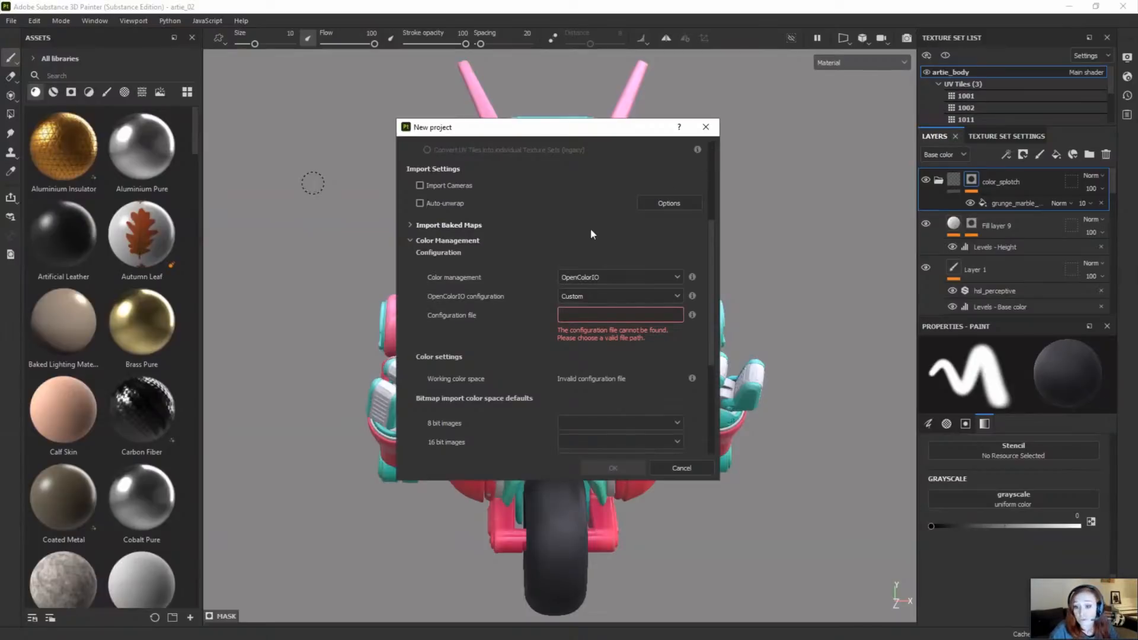
pyautogui.scroll(-5, 583, 276)
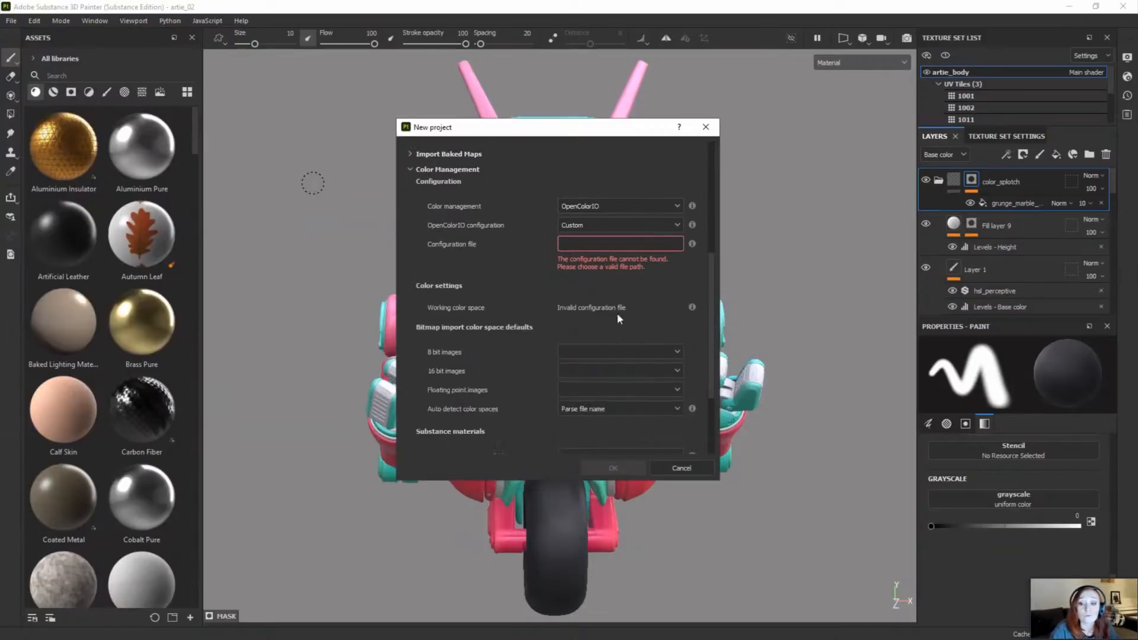
pyautogui.scroll(-1, 530, 329)
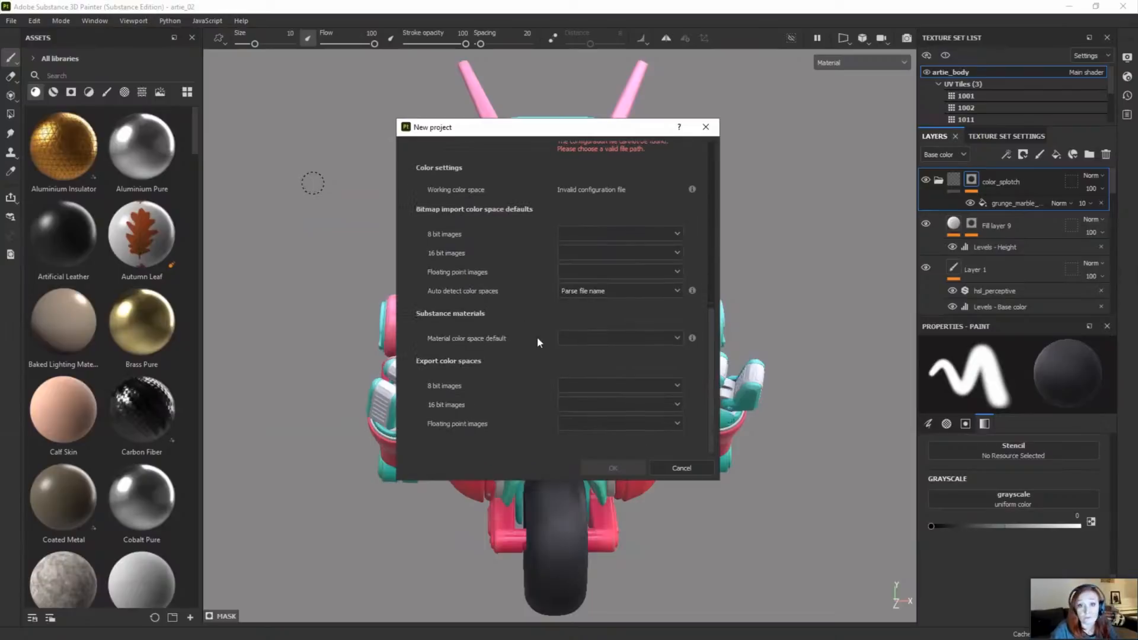
pyautogui.click(681, 468)
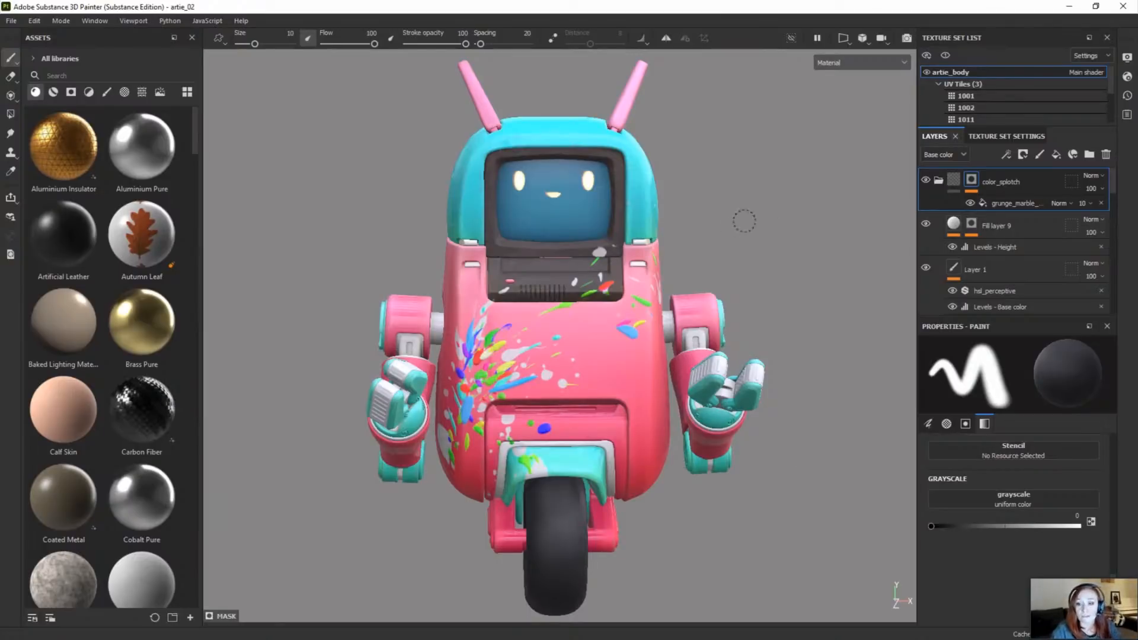
# Step: Examine the color management options in the current project's configuration and close it without changes
pyautogui.moveTo(743, 222)
pyautogui.keyDown('alt'); pyautogui.mouseDown()
pyautogui.moveTo(800, 246)
pyautogui.moveTo(750, 249)
pyautogui.moveTo(755, 231)
pyautogui.mouseUp(); pyautogui.keyUp('alt')
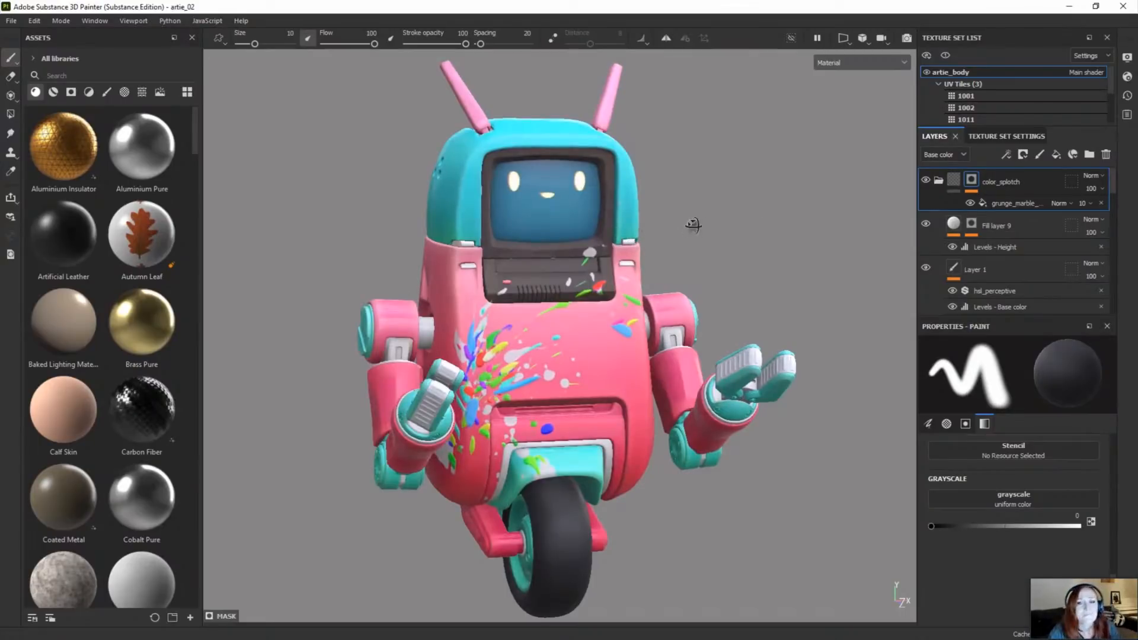
pyautogui.moveTo(693, 224)
pyautogui.keyDown('alt'); pyautogui.mouseDown()
pyautogui.moveTo(705, 224)
pyautogui.moveTo(684, 247)
pyautogui.mouseUp(); pyautogui.keyUp('alt')
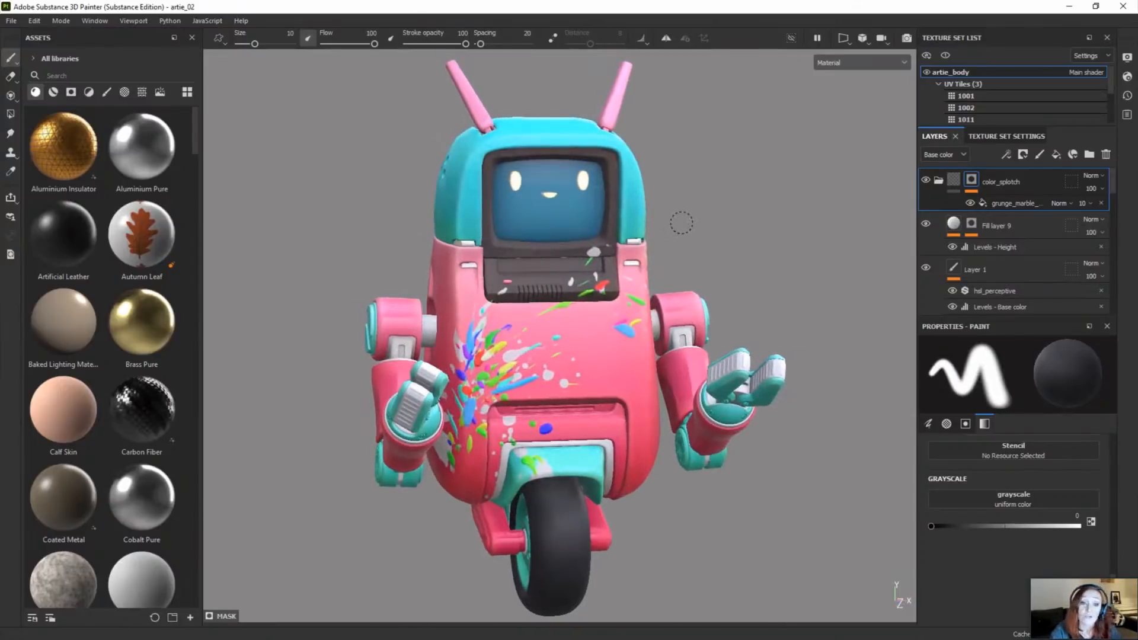
pyautogui.click(36, 22)
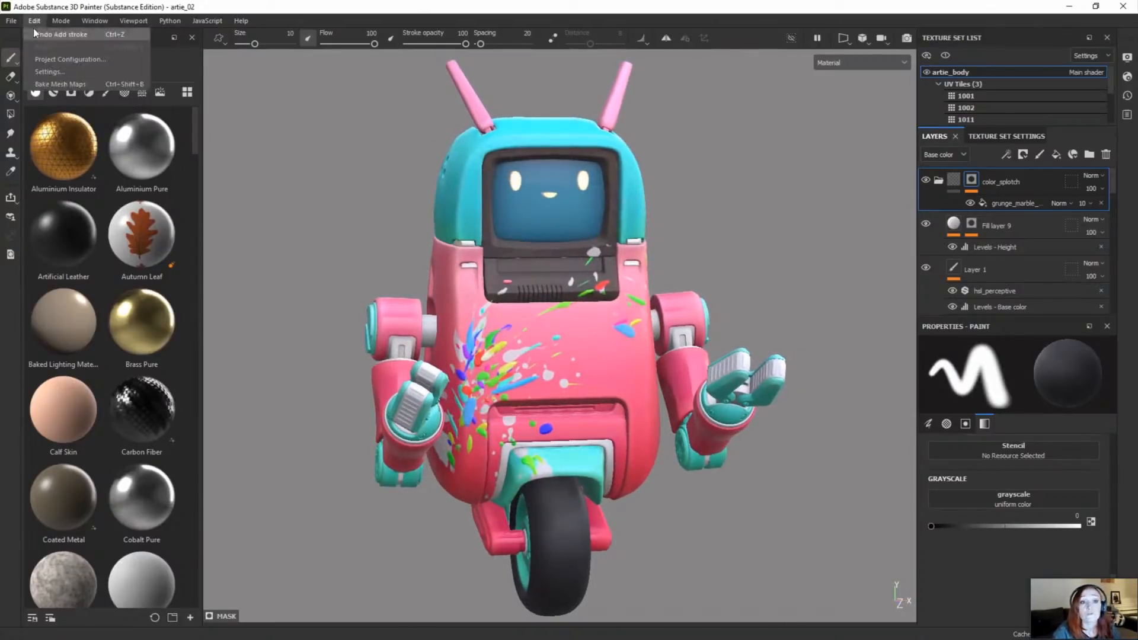
pyautogui.click(54, 57)
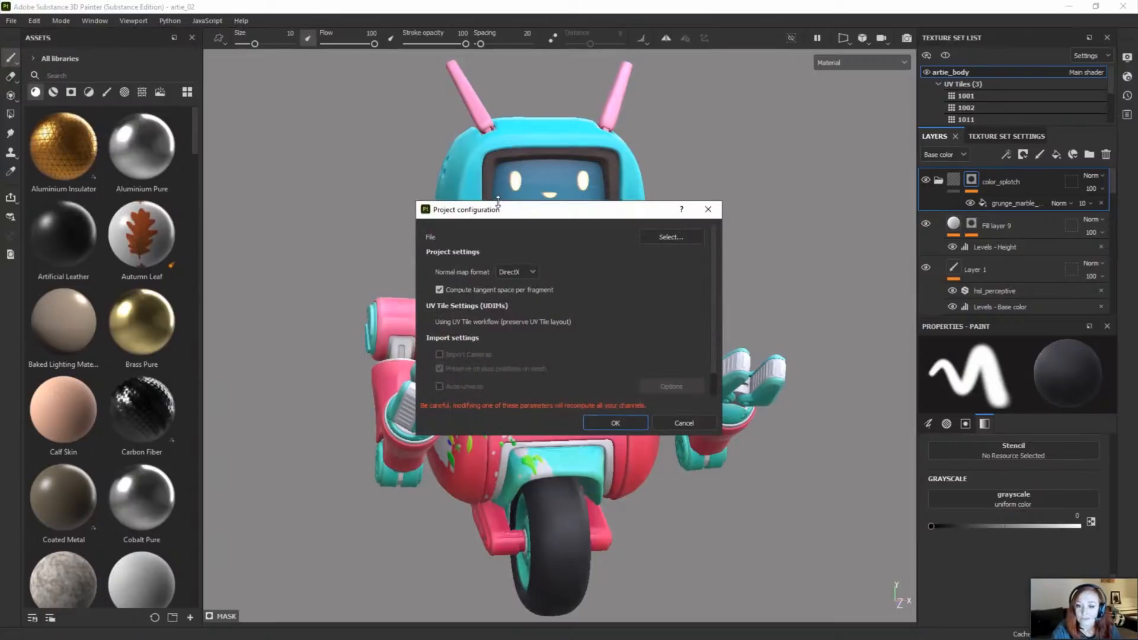
pyautogui.moveTo(498, 203); pyautogui.dragTo(498, 158)
pyautogui.click(489, 365)
pyautogui.scroll(-2, 501, 366)
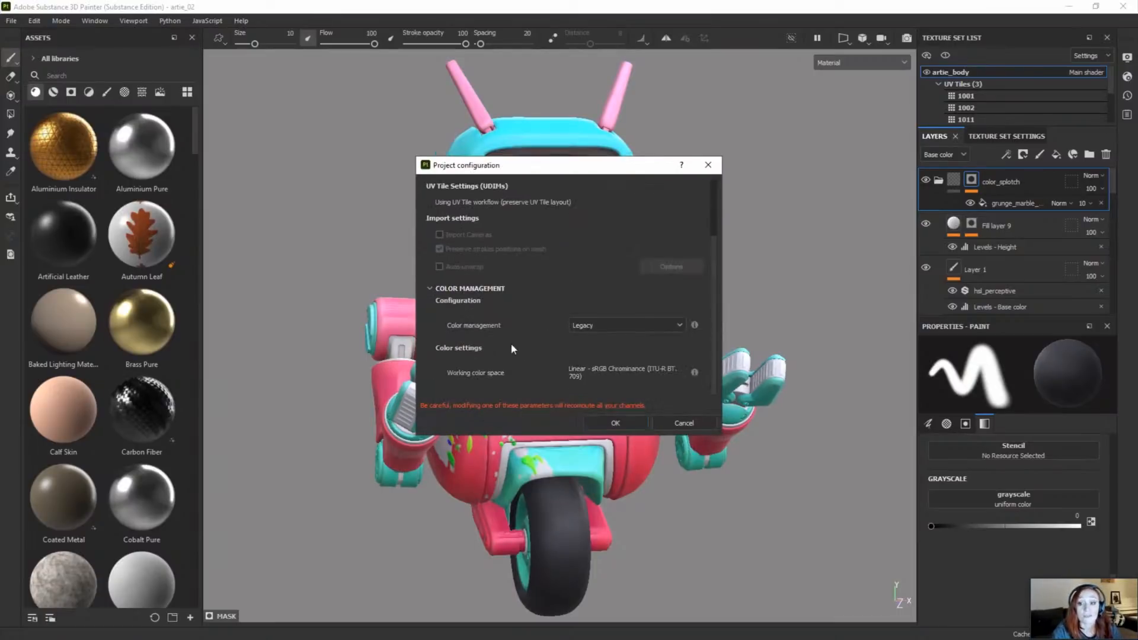
pyautogui.click(589, 325)
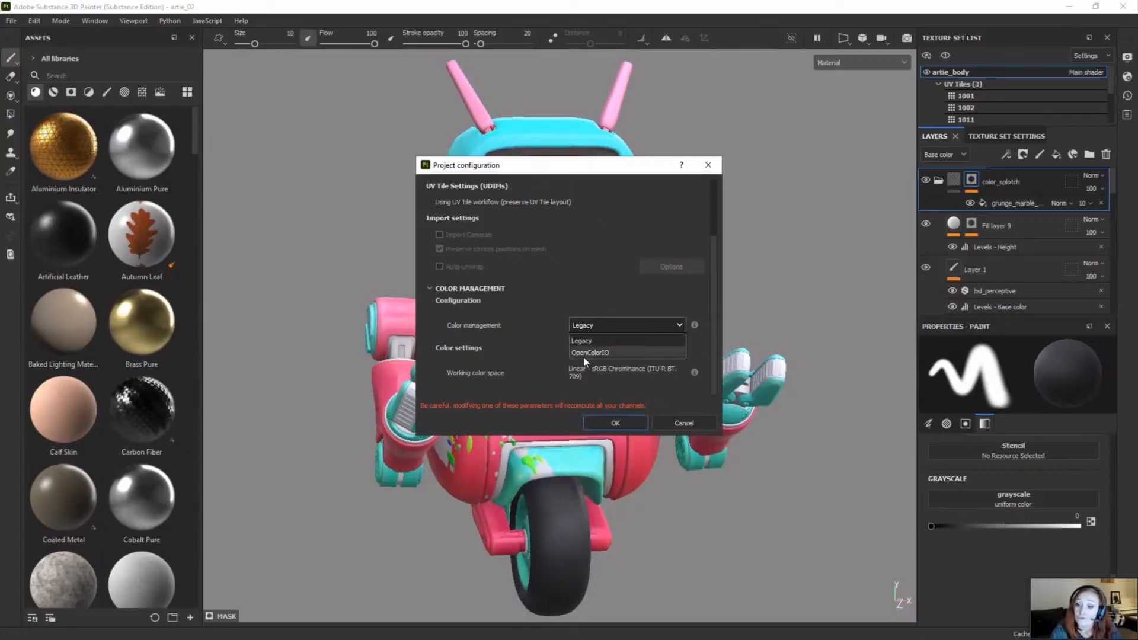
pyautogui.click(589, 337)
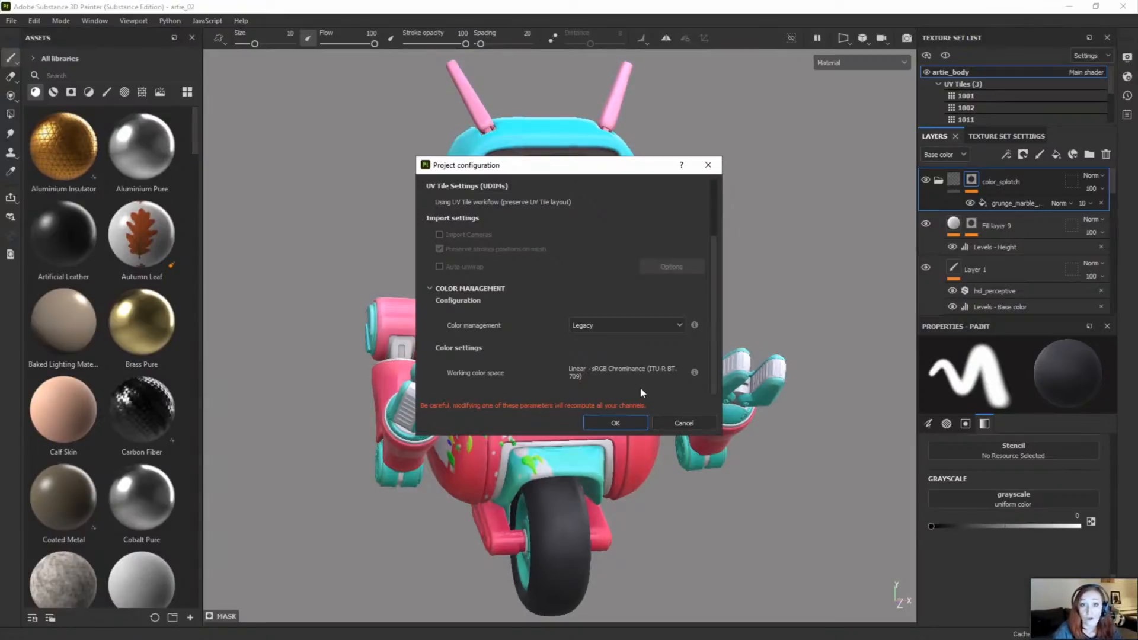
pyautogui.click(679, 425)
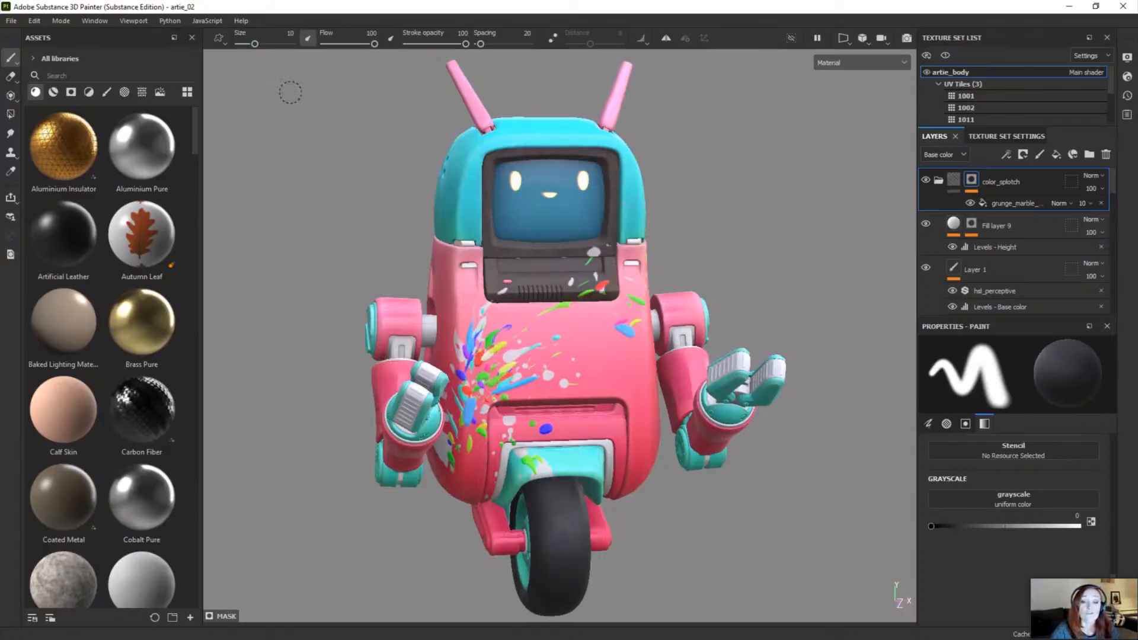
# Step: Search the assets for "spray" and place the Spray Paint Tag material as a warp projection on top of the robot's head
pyautogui.click(175, 75)
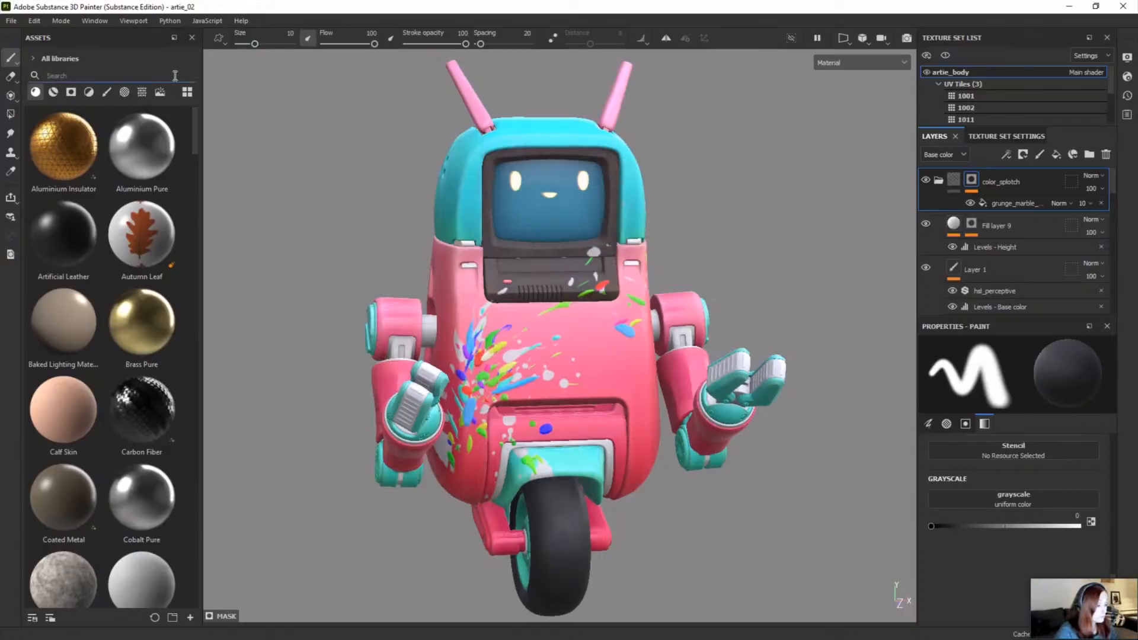
pyautogui.write('spray')
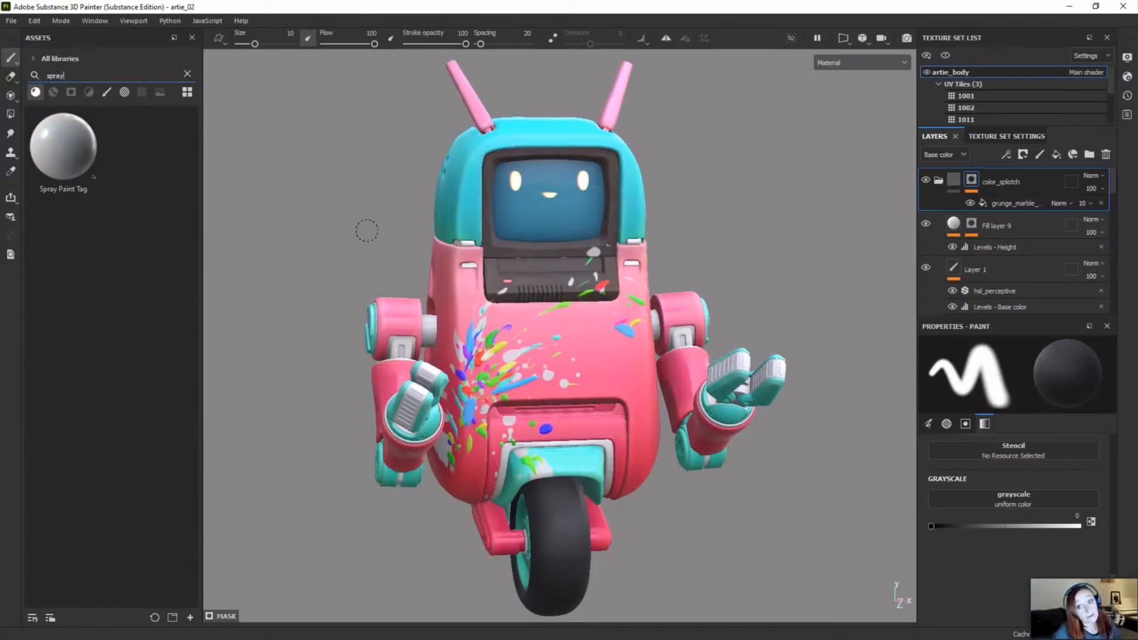
pyautogui.keyDown('alt'); pyautogui.moveTo(578, 285); pyautogui.dragTo(610, 340); pyautogui.keyUp('alt')
pyautogui.keyDown('alt'); pyautogui.moveTo(610, 340); pyautogui.dragTo(587, 432, button='middle'); pyautogui.keyUp('alt')
pyautogui.scroll(5, 588, 436)
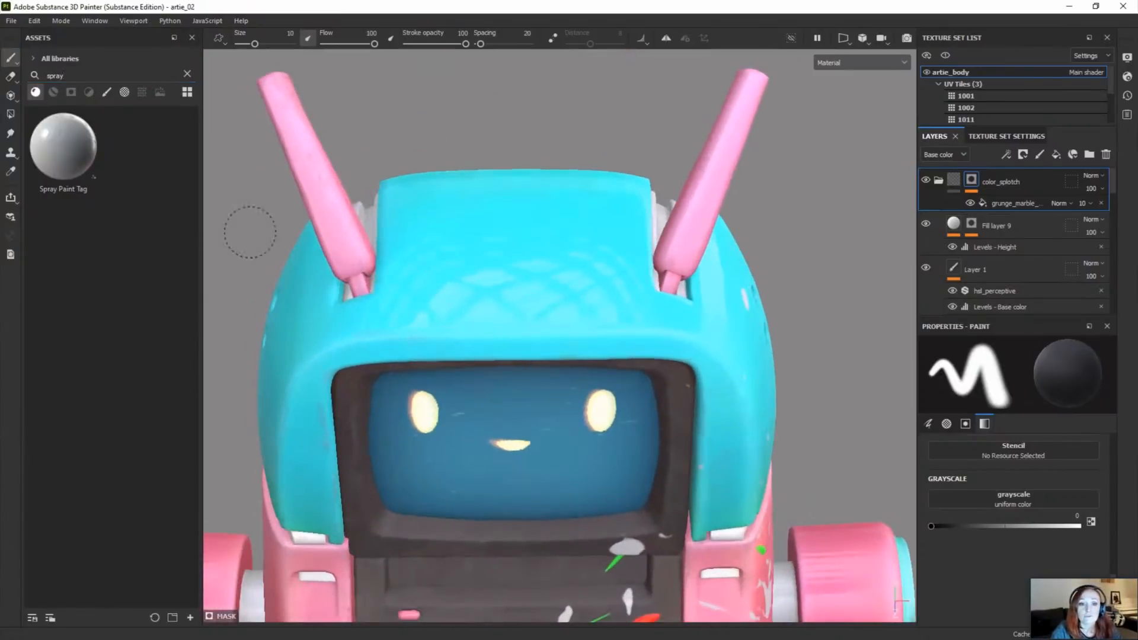
pyautogui.moveTo(60, 151)
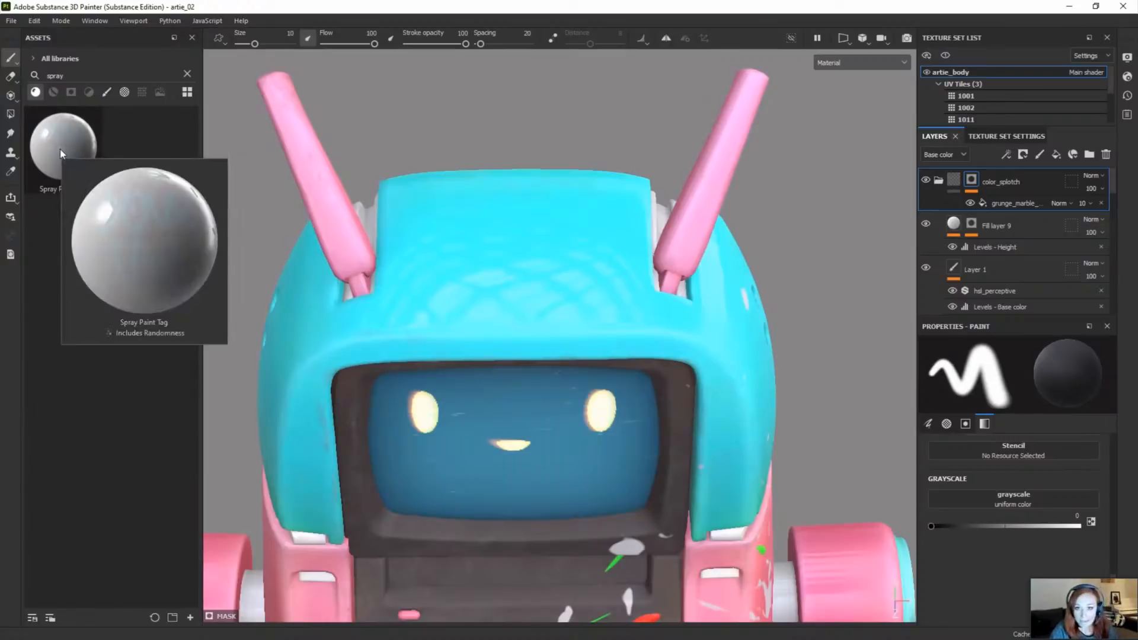
pyautogui.moveTo(56, 147)
pyautogui.mouseDown()
pyautogui.moveTo(113, 172)
pyautogui.moveTo(454, 190)
pyautogui.mouseUp()
pyautogui.moveTo(503, 264); pyautogui.dragTo(513, 257)
pyautogui.keyDown('alt'); pyautogui.moveTo(554, 361); pyautogui.dragTo(516, 371); pyautogui.keyUp('alt')
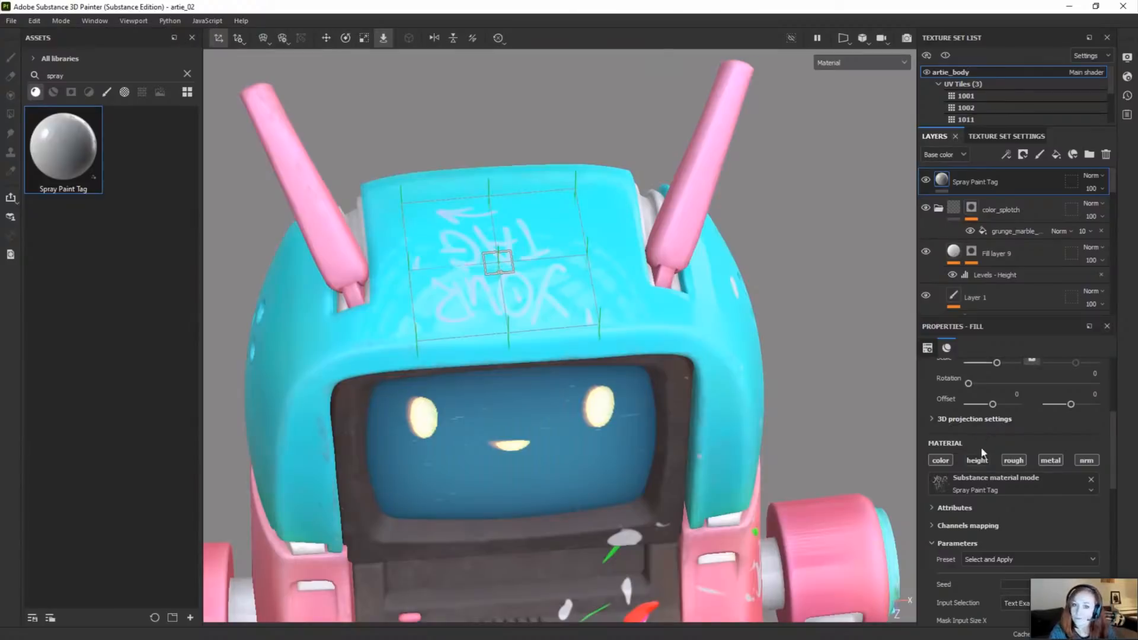
# Step: Apply the Crown preset to the Spray Paint Tag layer and set its Mask Input Rotation to 180
pyautogui.click(978, 560)
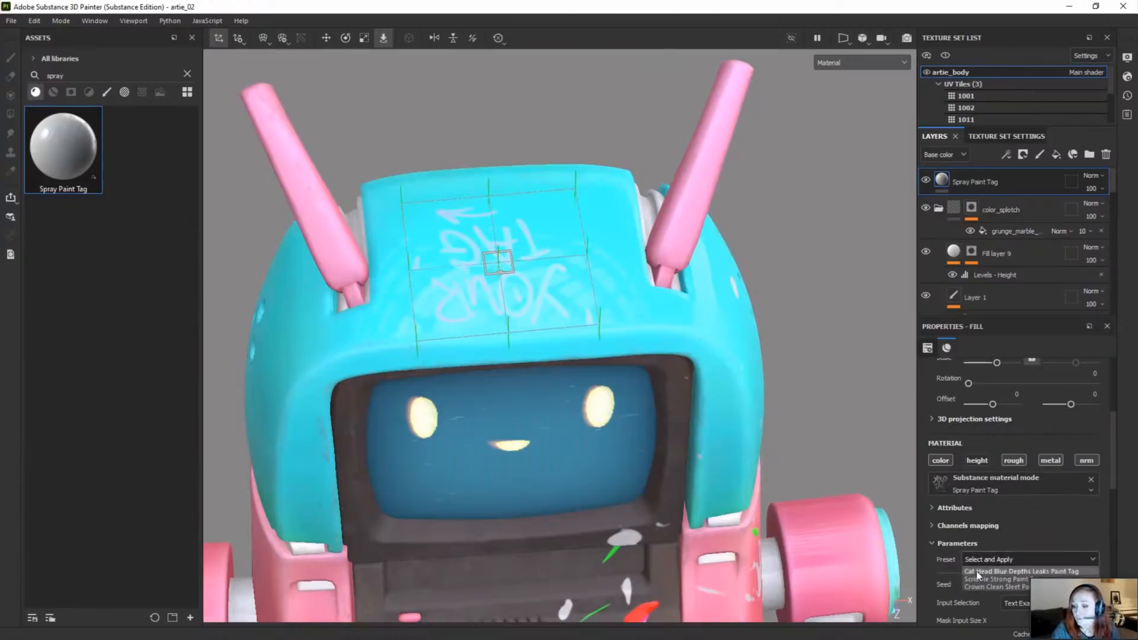
pyautogui.click(996, 587)
pyautogui.scroll(-1, 997, 537)
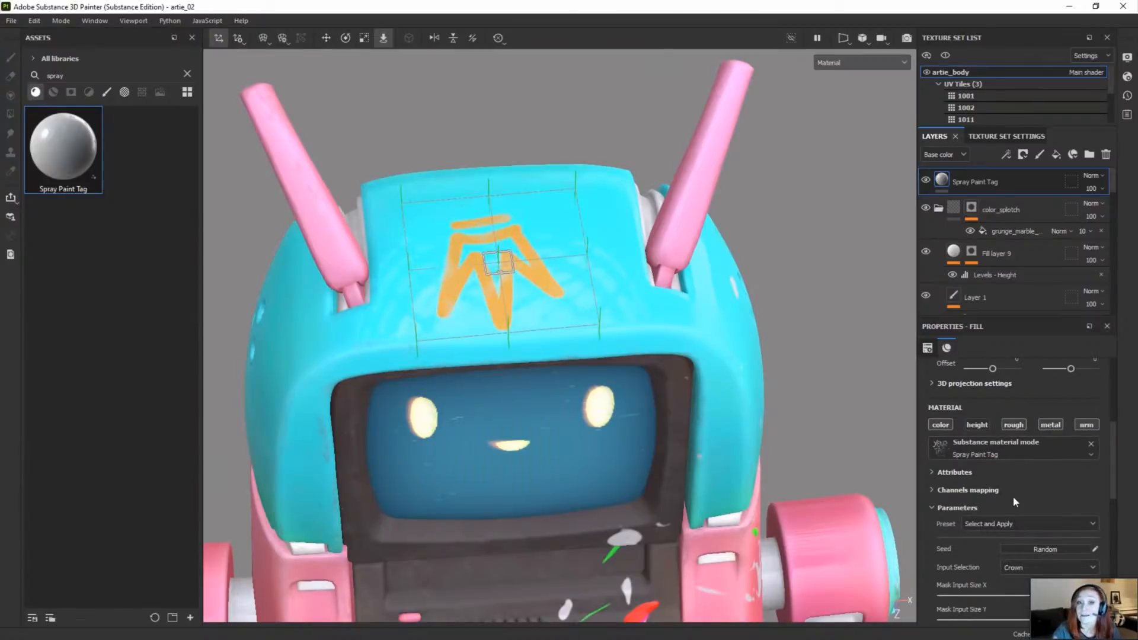
pyautogui.scroll(-2, 977, 507)
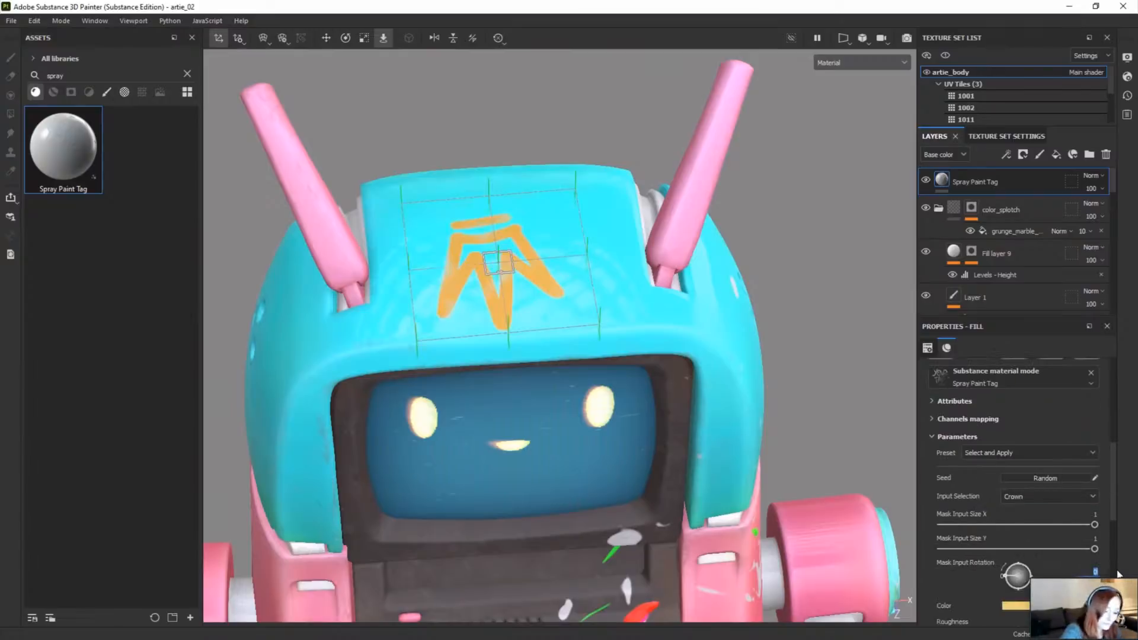
pyautogui.write('180')
pyautogui.press('Return')
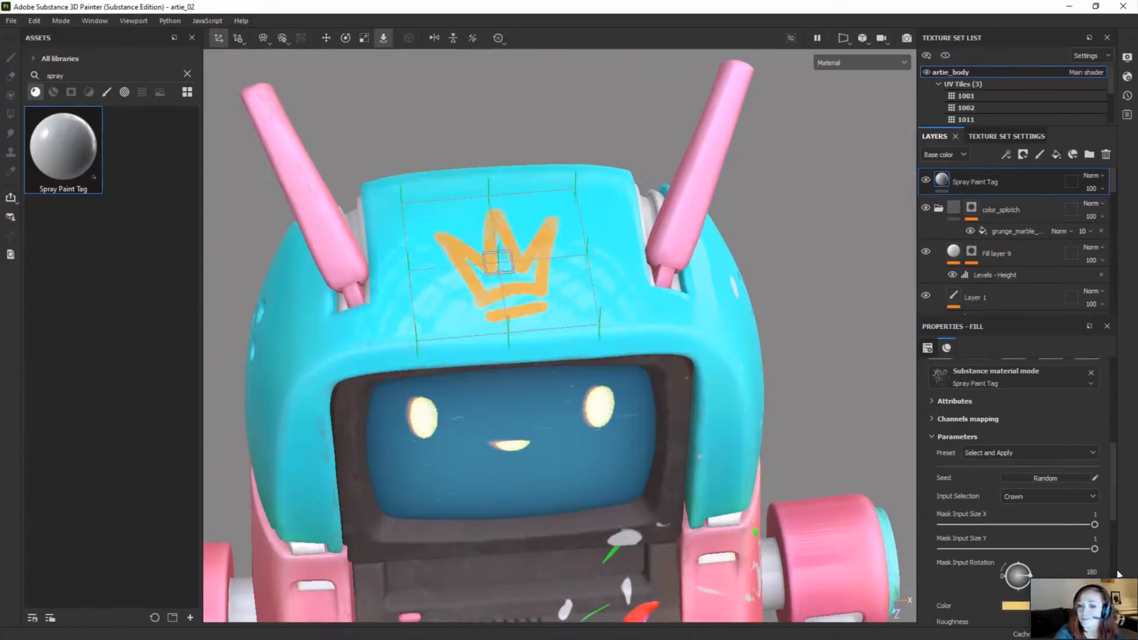
# Step: Inspect the crown tag on the robot's head from several angles and review the fill layer's available projection modes
pyautogui.click(687, 372)
pyautogui.keyDown('alt'); pyautogui.moveTo(684, 372); pyautogui.dragTo(575, 325); pyautogui.keyUp('alt')
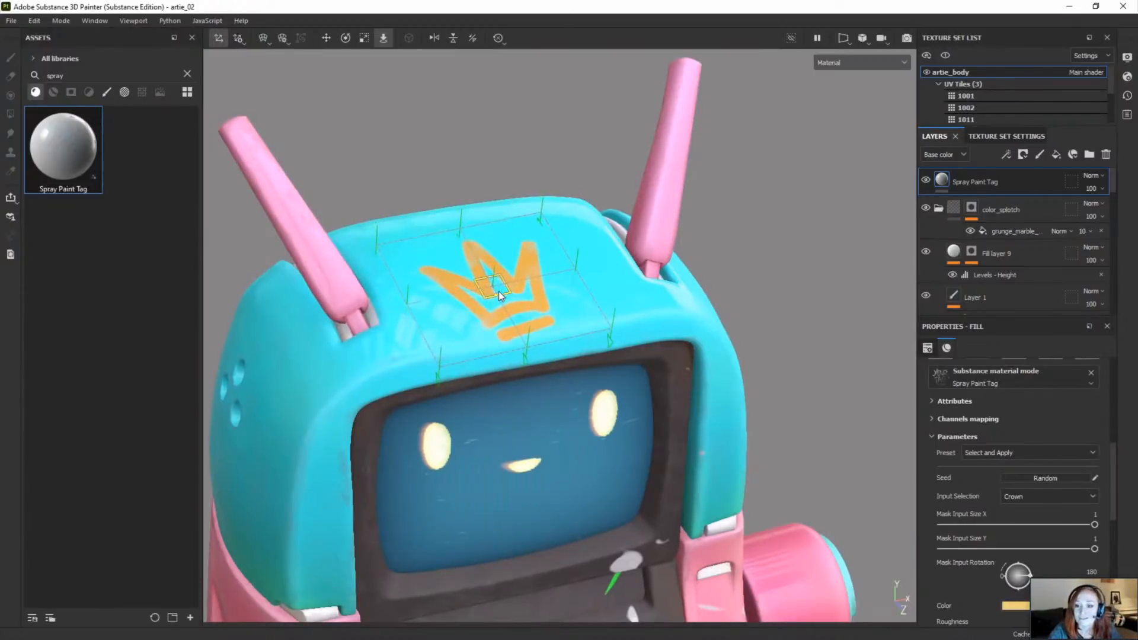
pyautogui.keyDown('alt'); pyautogui.moveTo(498, 292); pyautogui.dragTo(649, 350); pyautogui.keyUp('alt')
pyautogui.keyDown('alt'); pyautogui.moveTo(645, 388); pyautogui.dragTo(673, 358); pyautogui.keyUp('alt')
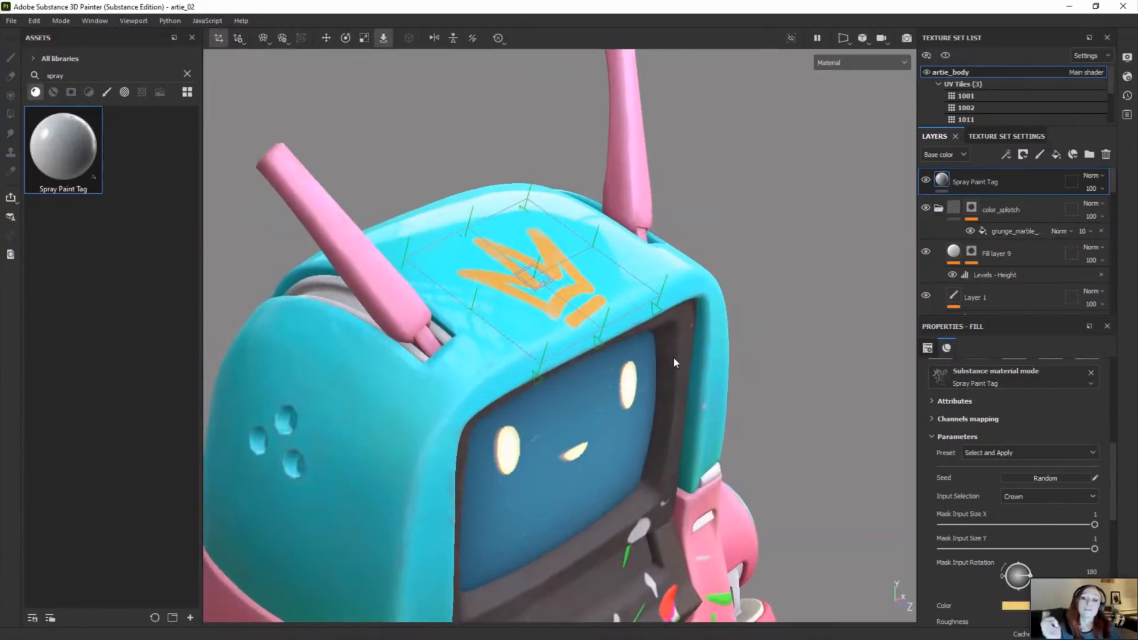
pyautogui.scroll(2, 578, 317)
pyautogui.keyDown('alt'); pyautogui.moveTo(578, 317); pyautogui.dragTo(569, 344); pyautogui.keyUp('alt')
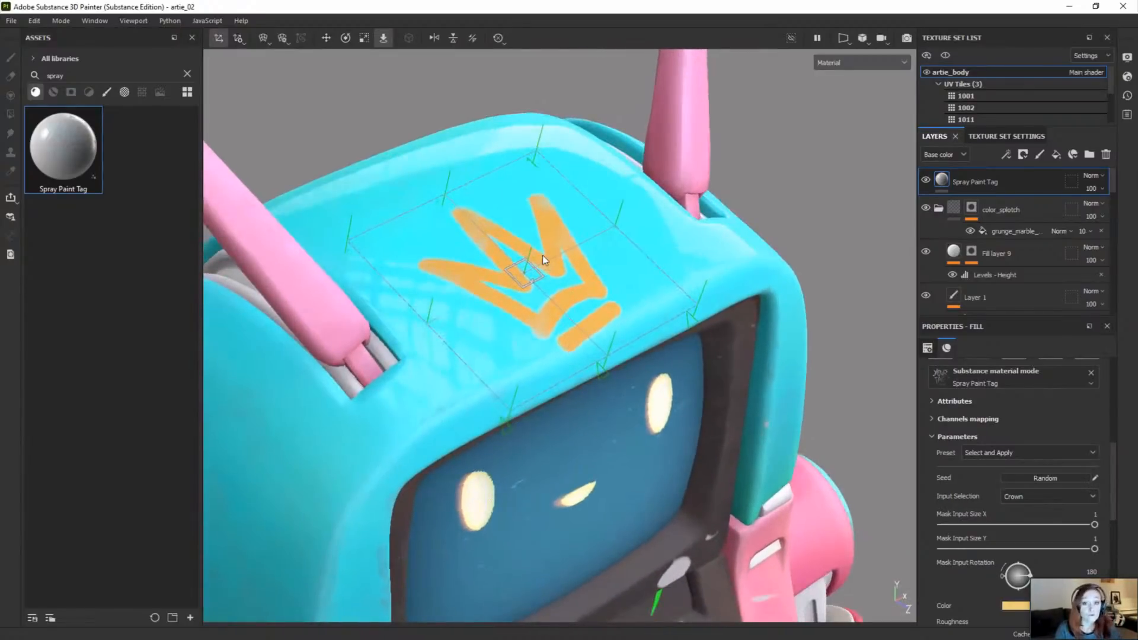
pyautogui.scroll(5, 1019, 457)
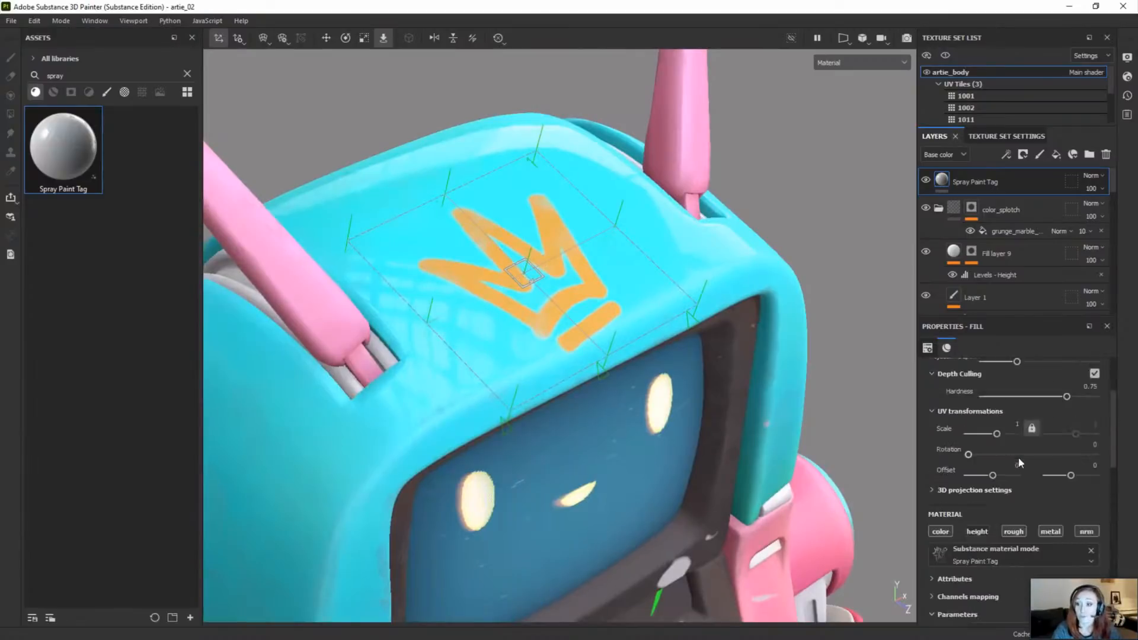
pyautogui.click(1019, 389)
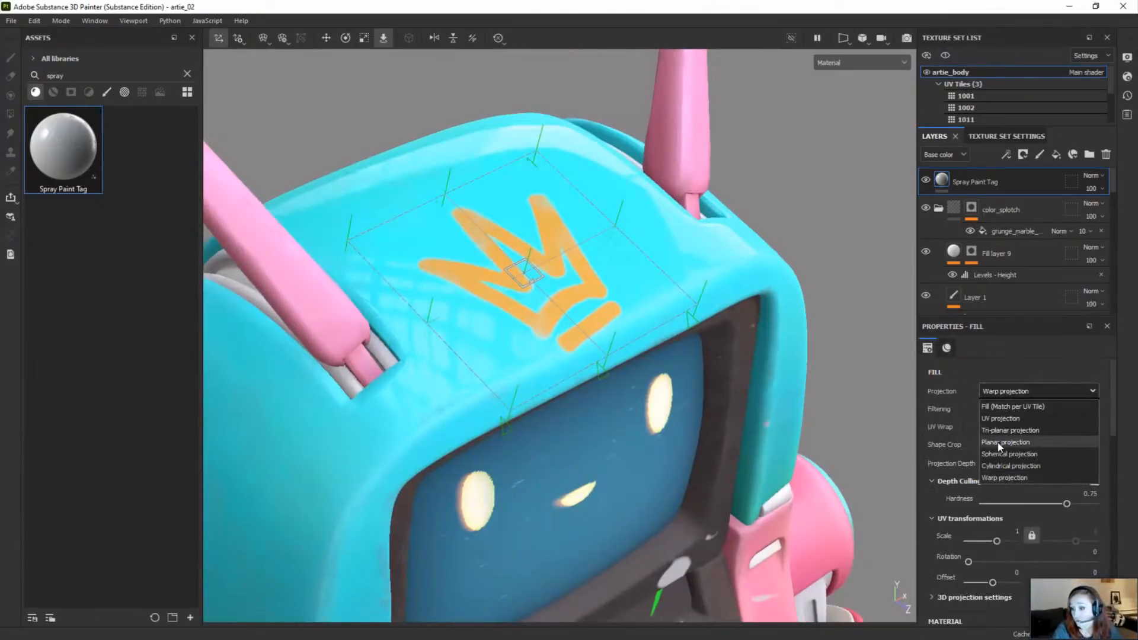
pyautogui.click(1000, 391)
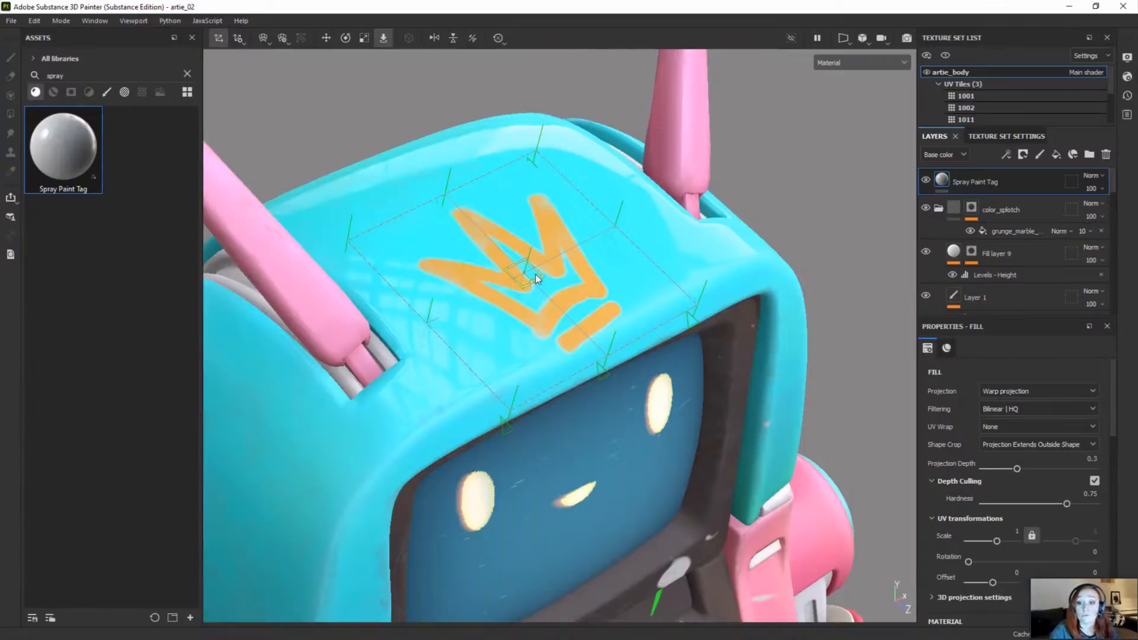
pyautogui.moveTo(536, 274)
pyautogui.mouseDown()
pyautogui.moveTo(518, 286)
pyautogui.moveTo(525, 270)
pyautogui.moveTo(573, 361)
pyautogui.moveTo(541, 338)
pyautogui.moveTo(531, 348)
pyautogui.moveTo(539, 287)
pyautogui.mouseUp()
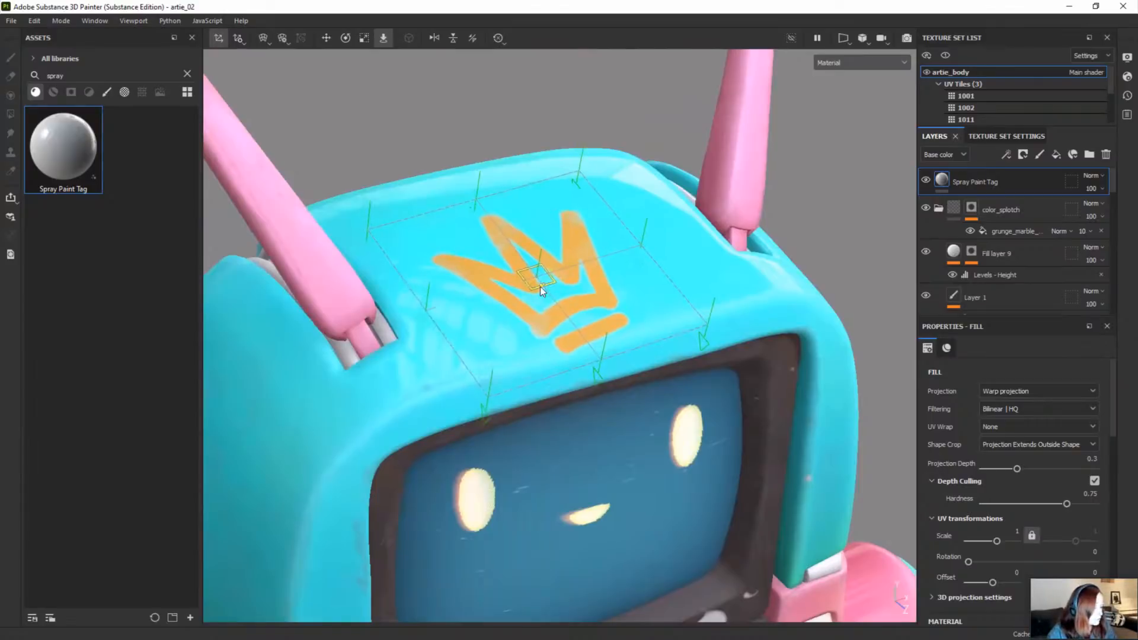
# Step: Toggle the warp projection between transform and vertex editing, ending with the crown's warp vertices editable
pyautogui.press('shift')
pyautogui.hotkey('shift', 'v')
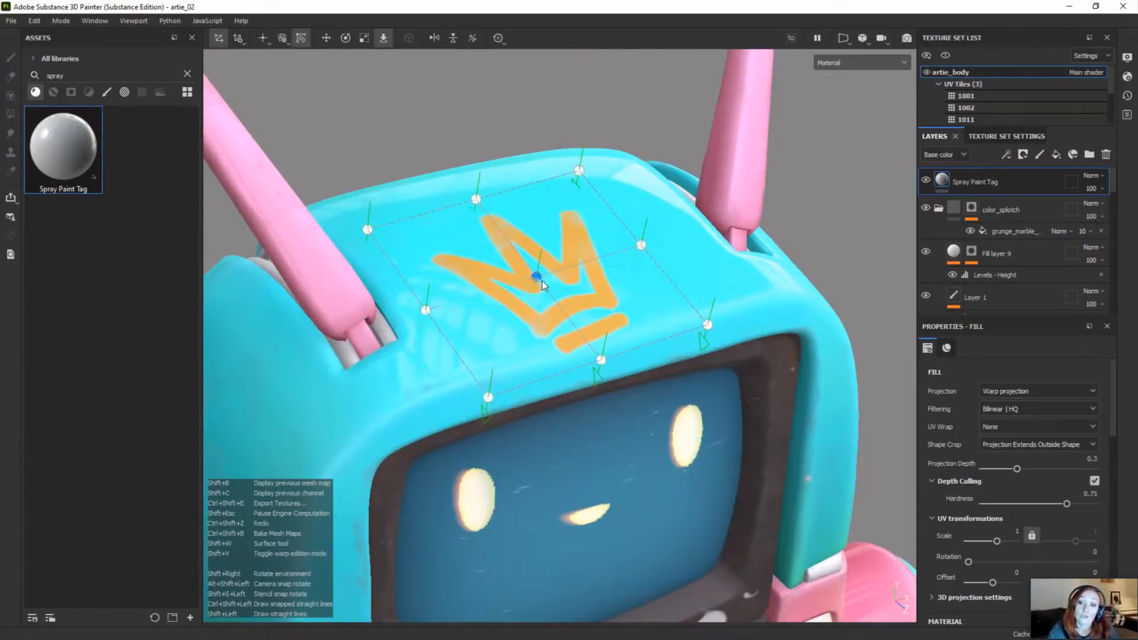
pyautogui.hotkey('shift', 'v')
pyautogui.hotkey('shift', 'v')
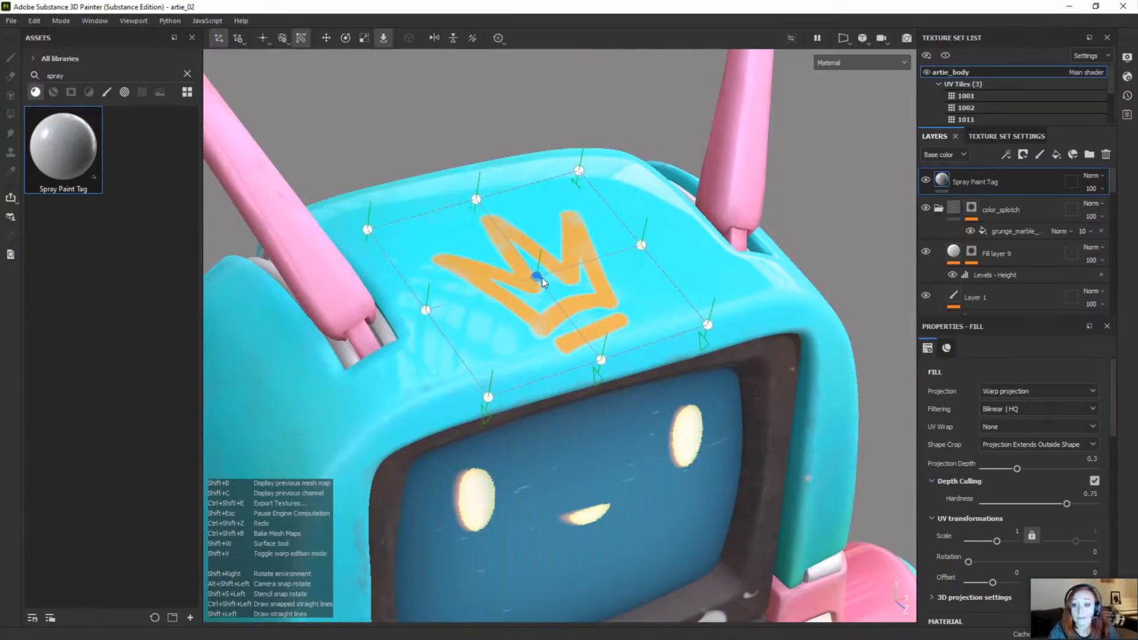
pyautogui.hotkey('shift', 'v')
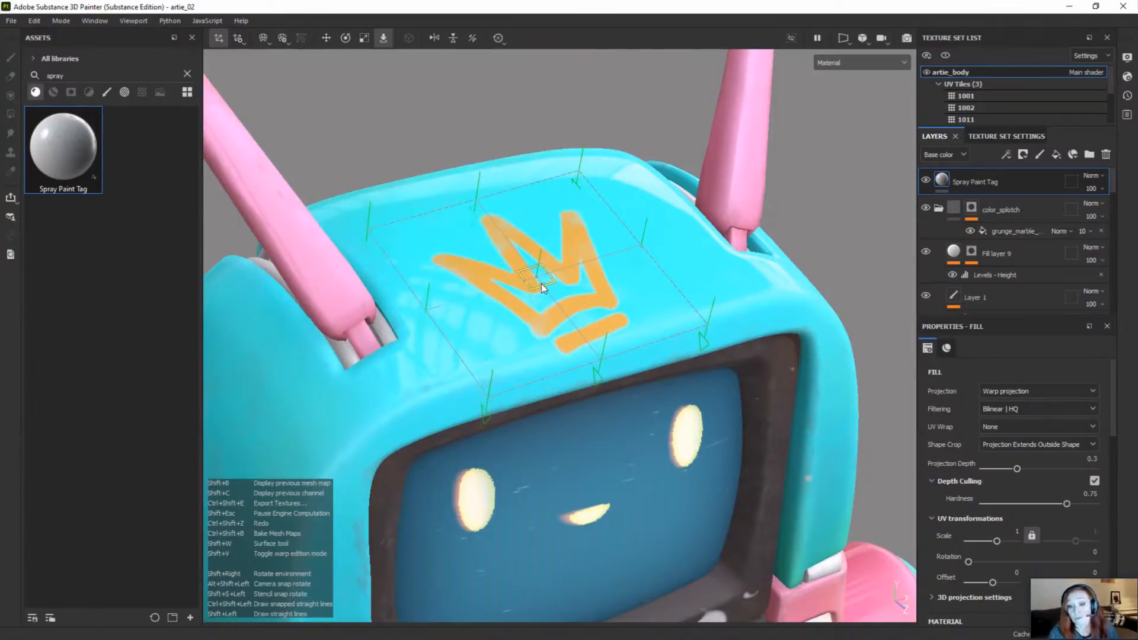
pyautogui.hotkey('shift', 'v')
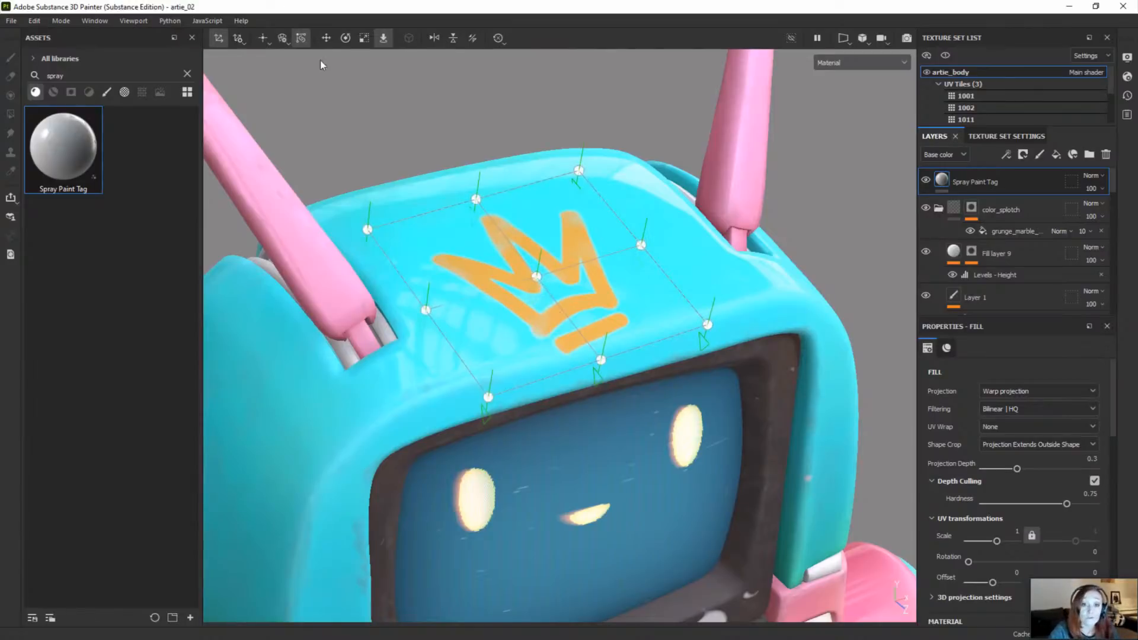
pyautogui.click(263, 40)
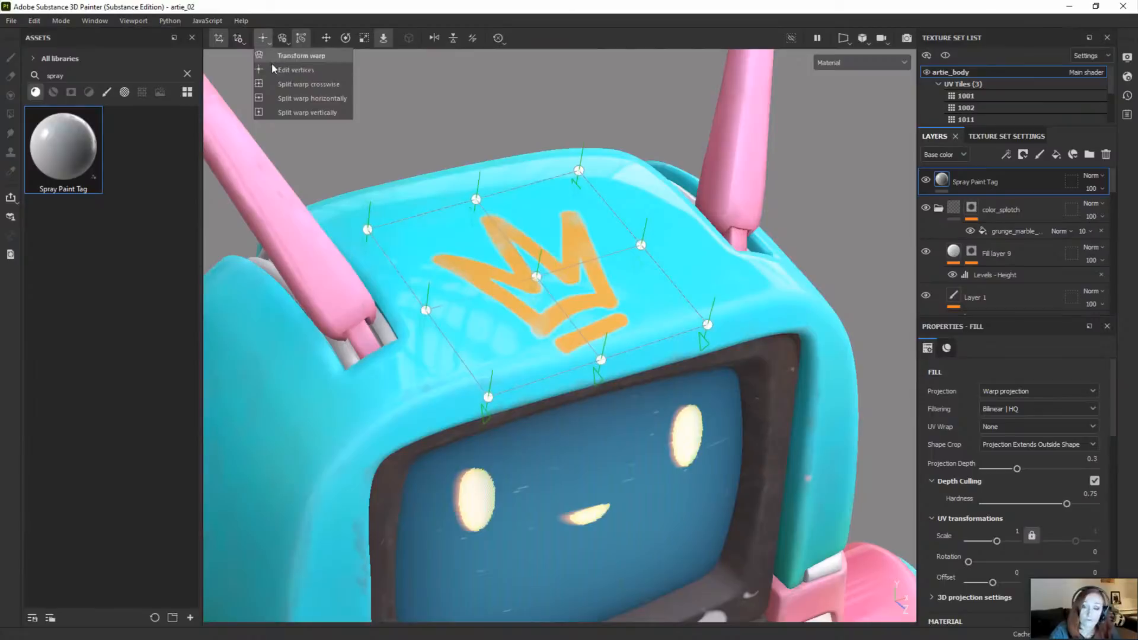
pyautogui.click(272, 45)
# Step: Move the three front warp vertices down over the front edge of the robot's head, just above the screen
pyautogui.keyDown('alt'); pyautogui.moveTo(566, 341); pyautogui.dragTo(501, 406); pyautogui.keyUp('alt')
pyautogui.keyDown('alt'); pyautogui.moveTo(570, 460); pyautogui.dragTo(551, 379); pyautogui.keyUp('alt')
pyautogui.scroll(4, 598, 356)
pyautogui.moveTo(474, 297); pyautogui.dragTo(463, 361)
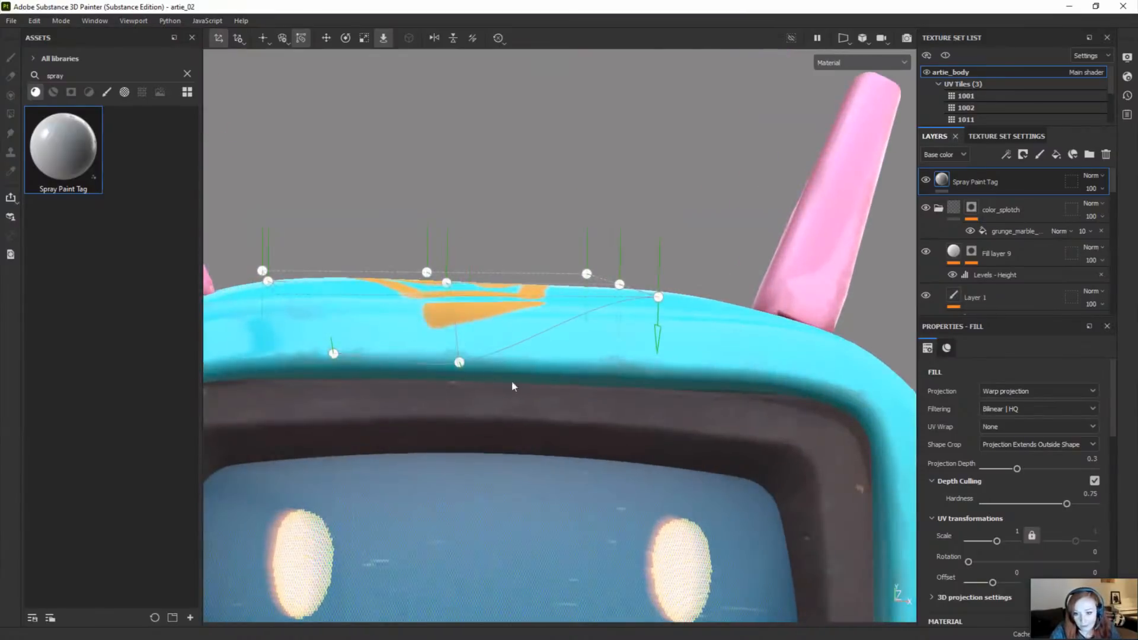
pyautogui.keyDown('alt'); pyautogui.moveTo(584, 388); pyautogui.dragTo(643, 406); pyautogui.keyUp('alt')
# Step: Move the two outer vertices of the warp's middle row forward so the crown bends around the top of the head
pyautogui.moveTo(666, 311); pyautogui.dragTo(341, 435)
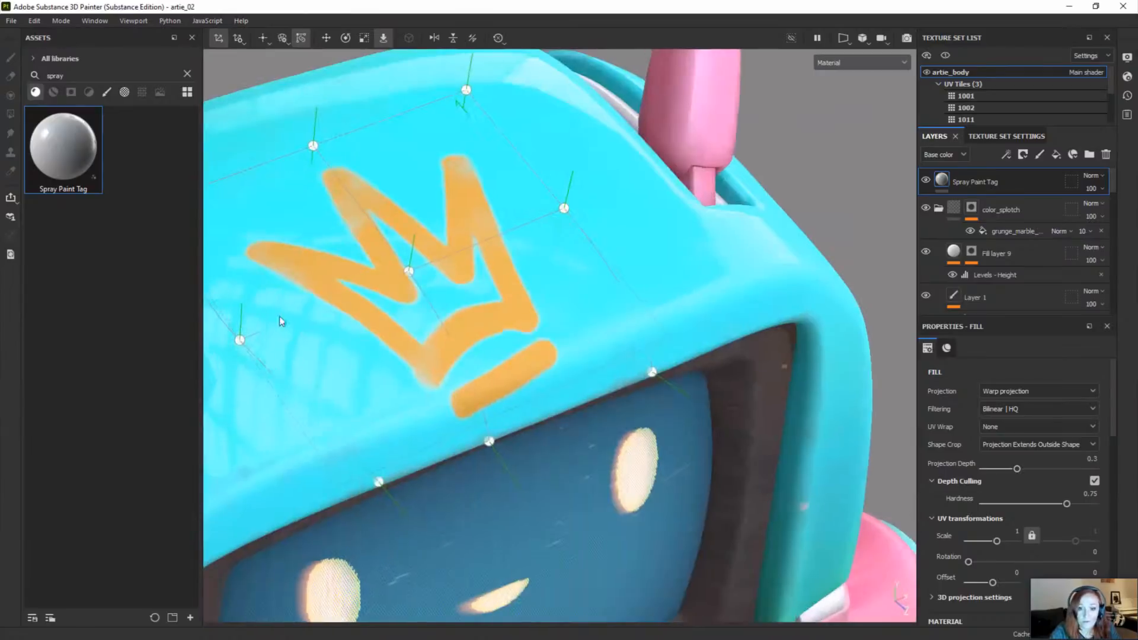
pyautogui.keyDown('alt'); pyautogui.moveTo(284, 322); pyautogui.dragTo(301, 357); pyautogui.keyUp('alt')
pyautogui.moveTo(274, 297); pyautogui.dragTo(300, 352)
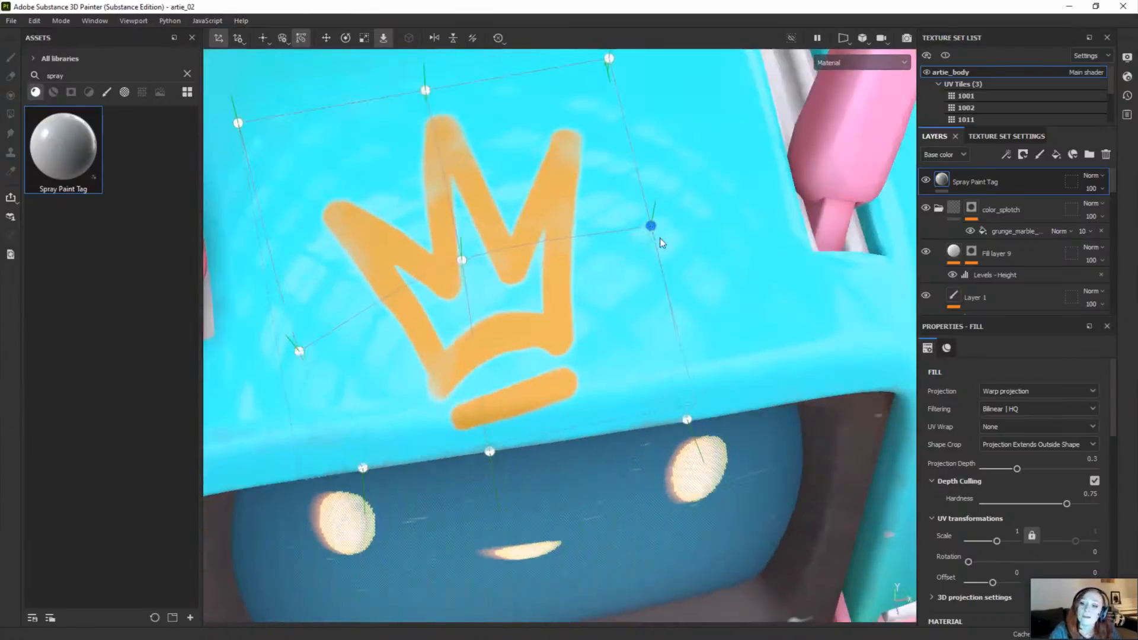
pyautogui.moveTo(651, 226); pyautogui.dragTo(678, 300)
pyautogui.moveTo(473, 270); pyautogui.dragTo(549, 259)
pyautogui.scroll(-2, 503, 319)
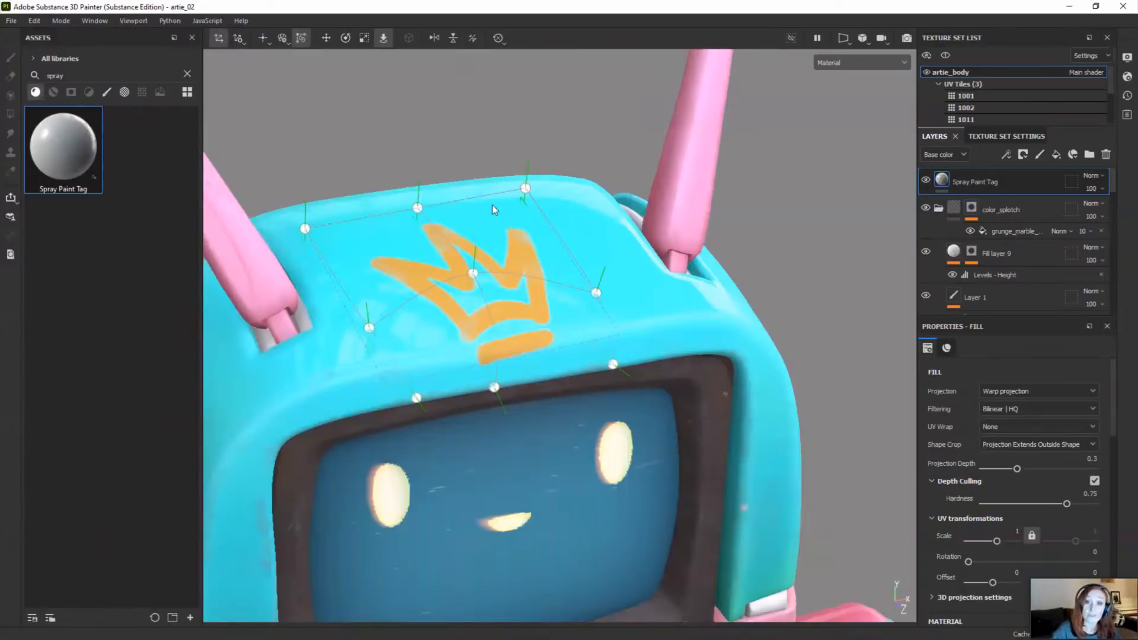
# Step: Split the warp horizontally across the crown's lower part and pull the new row's outer vertices slightly outward
pyautogui.click(260, 42)
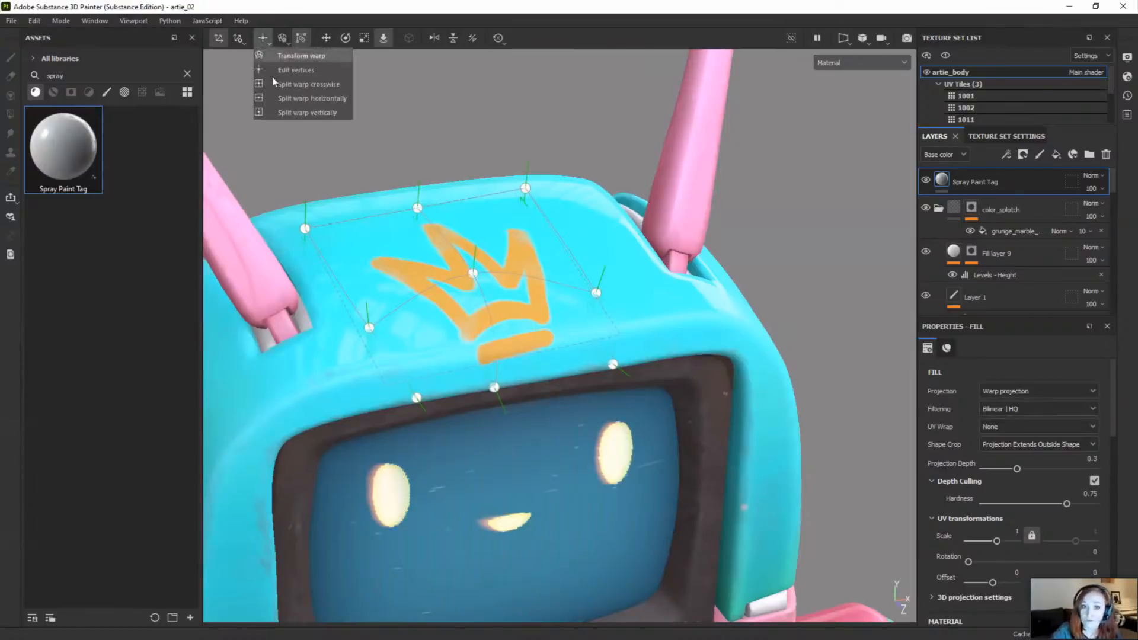
pyautogui.click(291, 105)
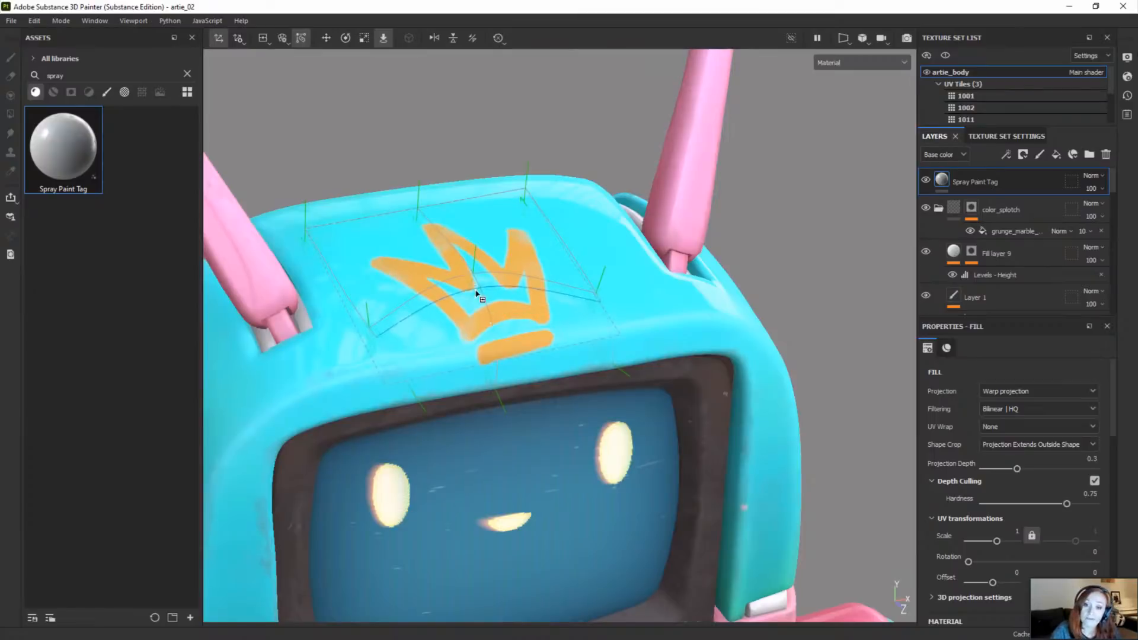
pyautogui.click(491, 324)
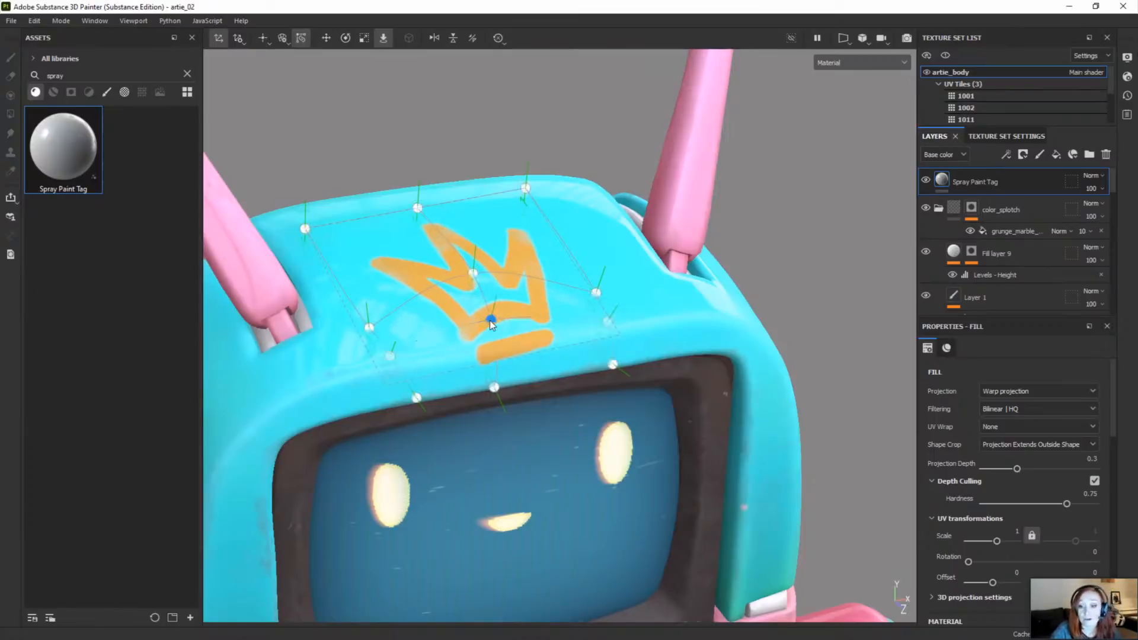
pyautogui.moveTo(387, 357)
pyautogui.mouseDown()
pyautogui.moveTo(428, 346)
pyautogui.moveTo(378, 369)
pyautogui.mouseUp()
pyautogui.keyDown('alt'); pyautogui.moveTo(488, 381); pyautogui.dragTo(635, 339); pyautogui.keyUp('alt')
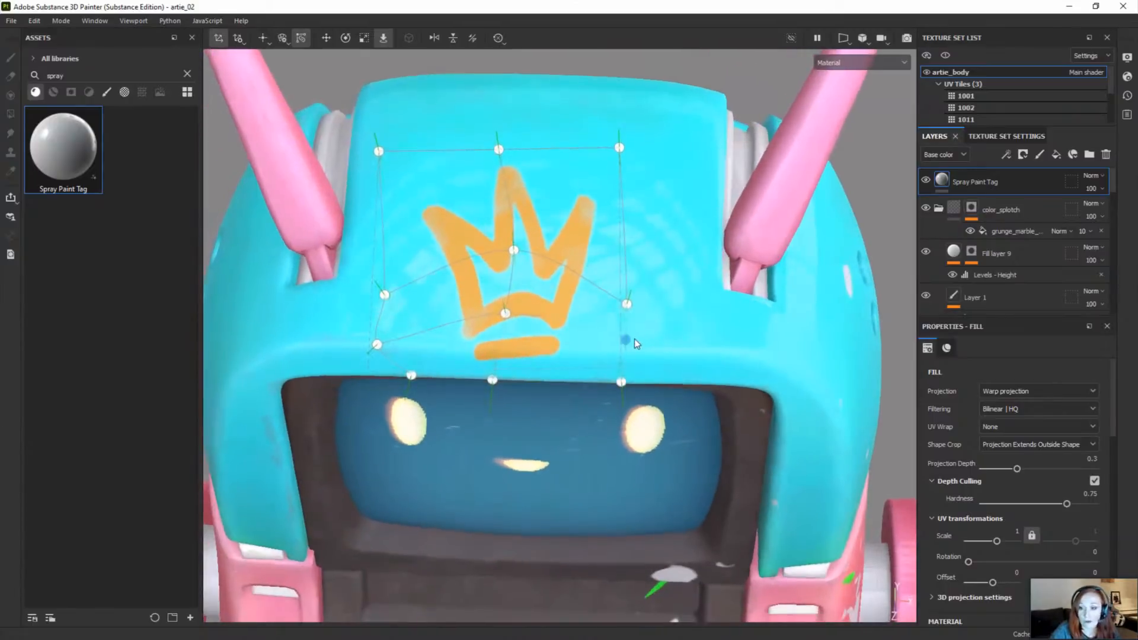
pyautogui.click(637, 343)
pyautogui.keyDown('alt'); pyautogui.moveTo(565, 354); pyautogui.dragTo(565, 428); pyautogui.keyUp('alt')
pyautogui.scroll(-3, 552, 407)
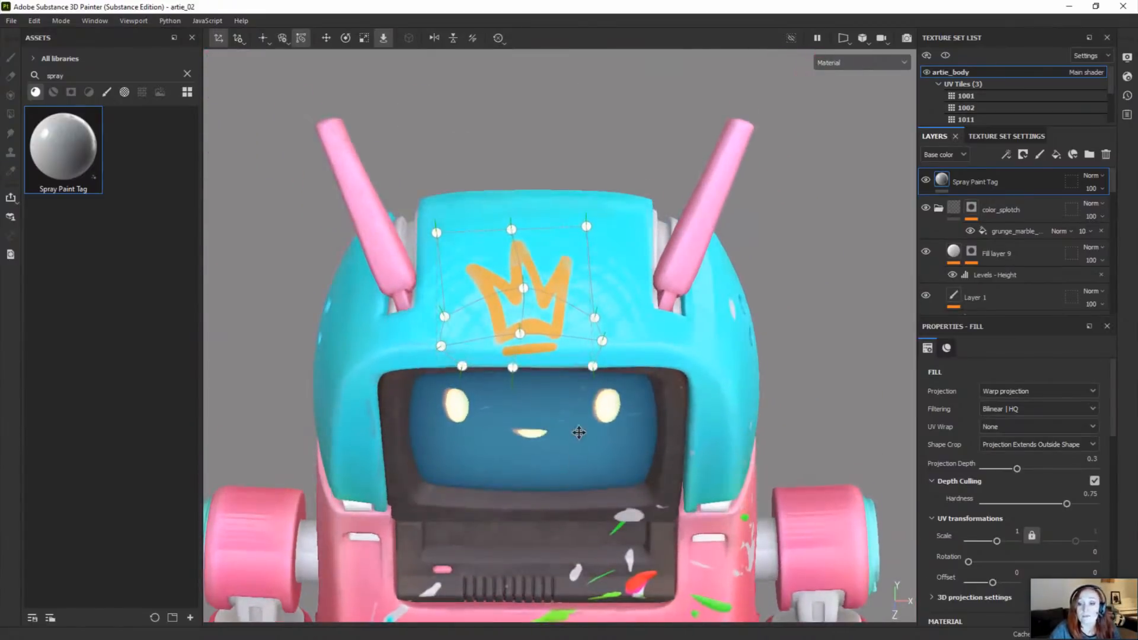
pyautogui.keyDown('alt'); pyautogui.moveTo(579, 432); pyautogui.dragTo(580, 361, button='middle'); pyautogui.keyUp('alt')
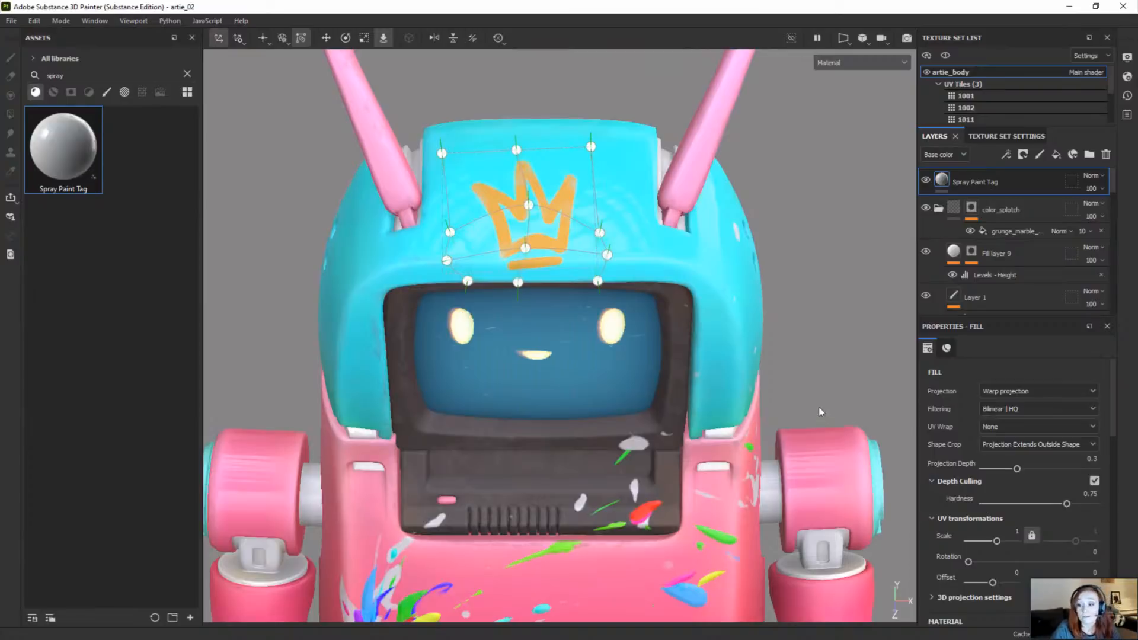
# Step: Set the Spray Paint Tag color to yellow EBFF5B by sampling the yellow paint splash on the robot's body
pyautogui.scroll(-10, 983, 436)
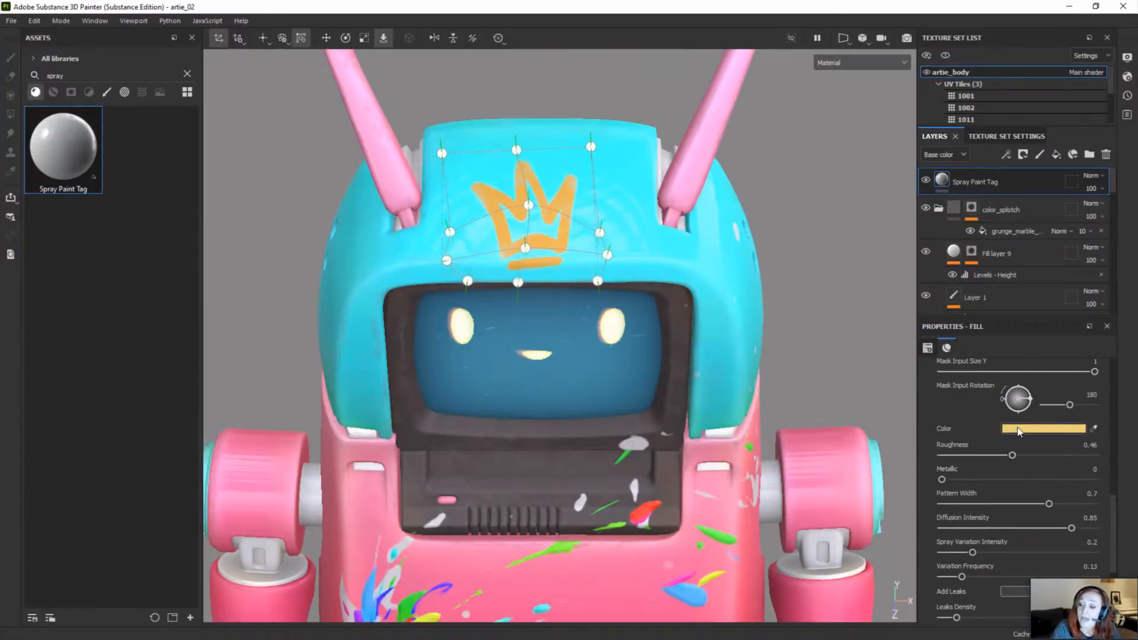
pyautogui.click(1019, 429)
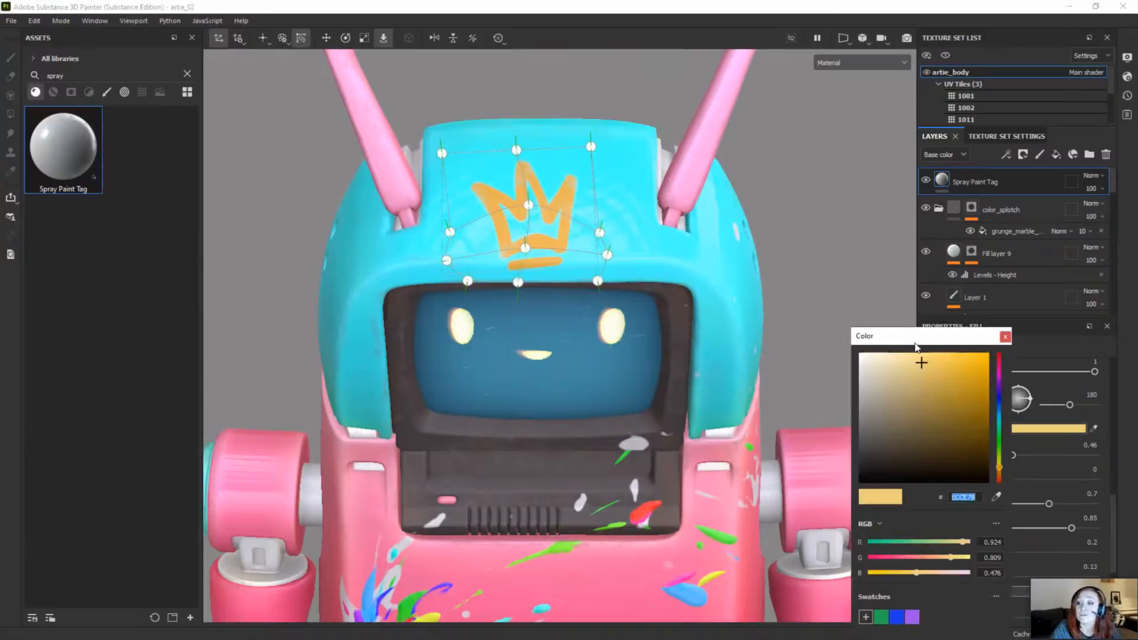
pyautogui.moveTo(916, 346); pyautogui.dragTo(817, 89)
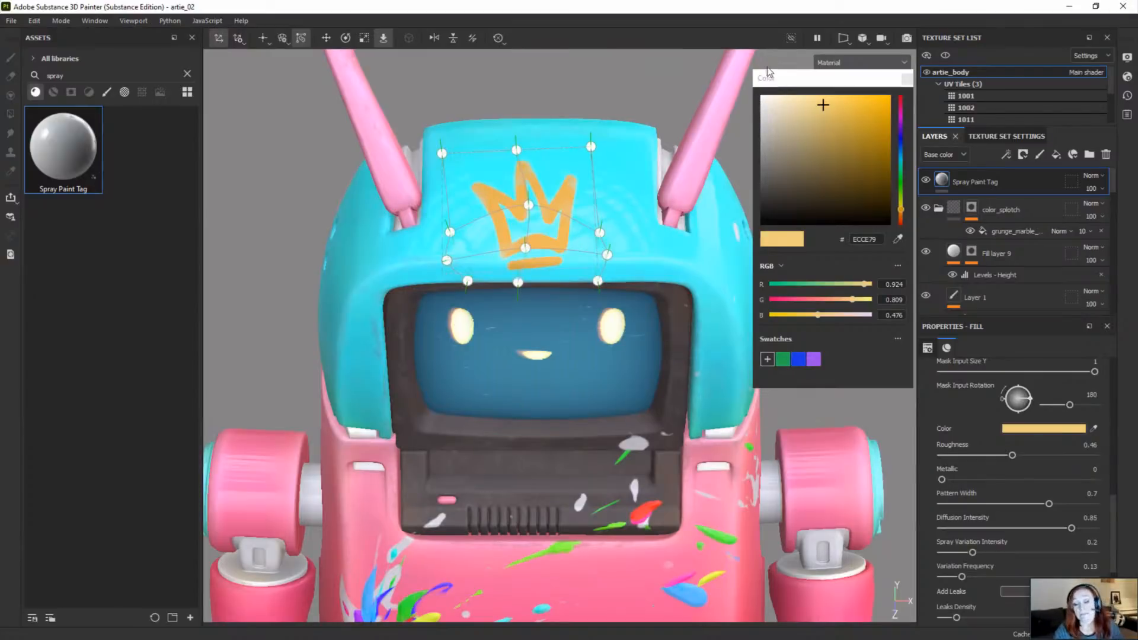
pyautogui.click(898, 239)
pyautogui.moveTo(836, 257); pyautogui.dragTo(711, 576)
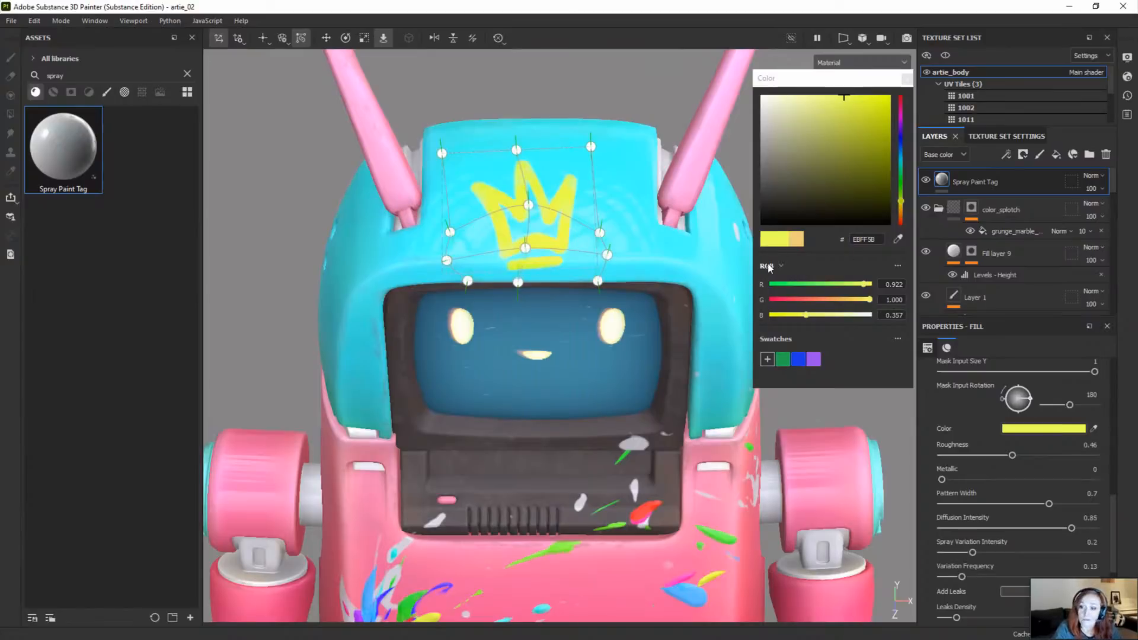
# Step: Turn off floating point values in the color picker, save the yellow as a swatch and close the picker
pyautogui.click(898, 266)
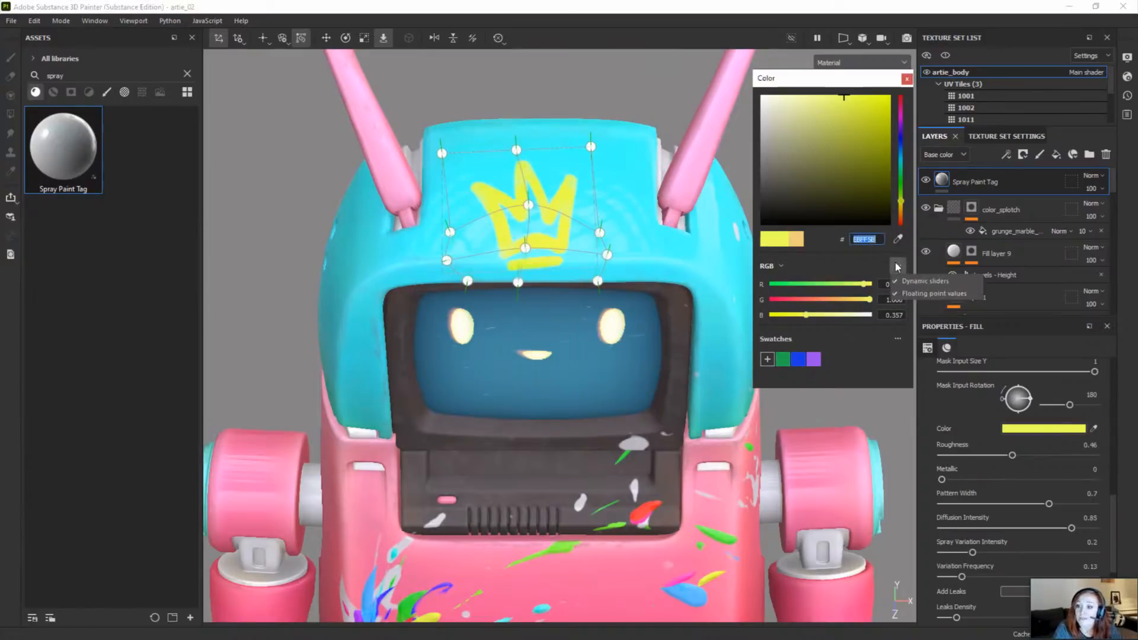
pyautogui.click(923, 294)
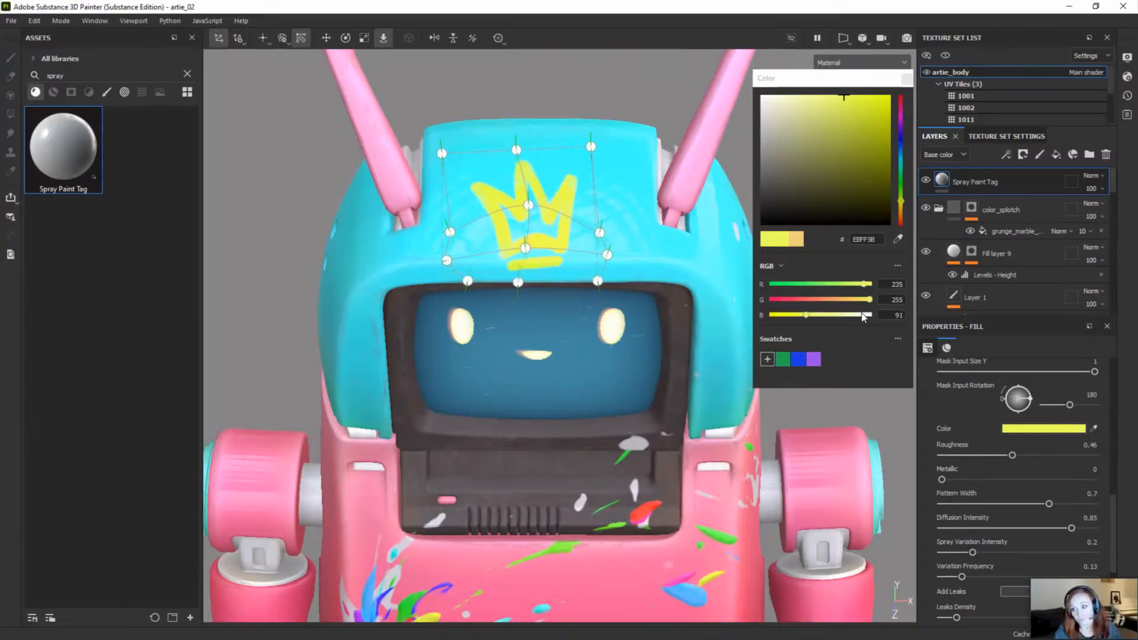
pyautogui.click(767, 359)
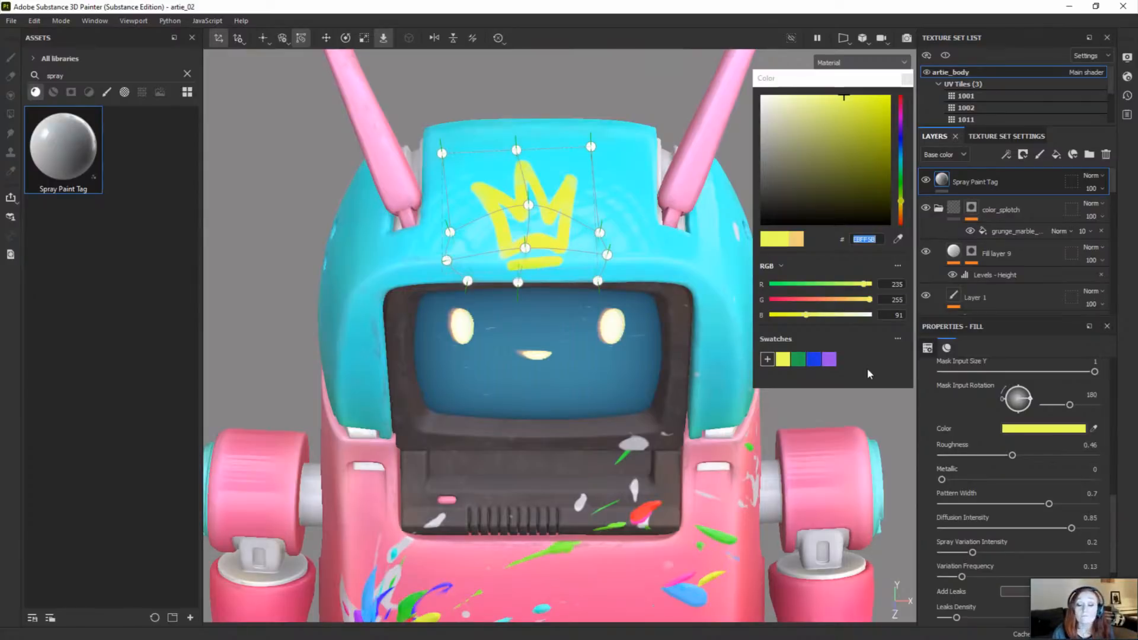
pyautogui.click(907, 78)
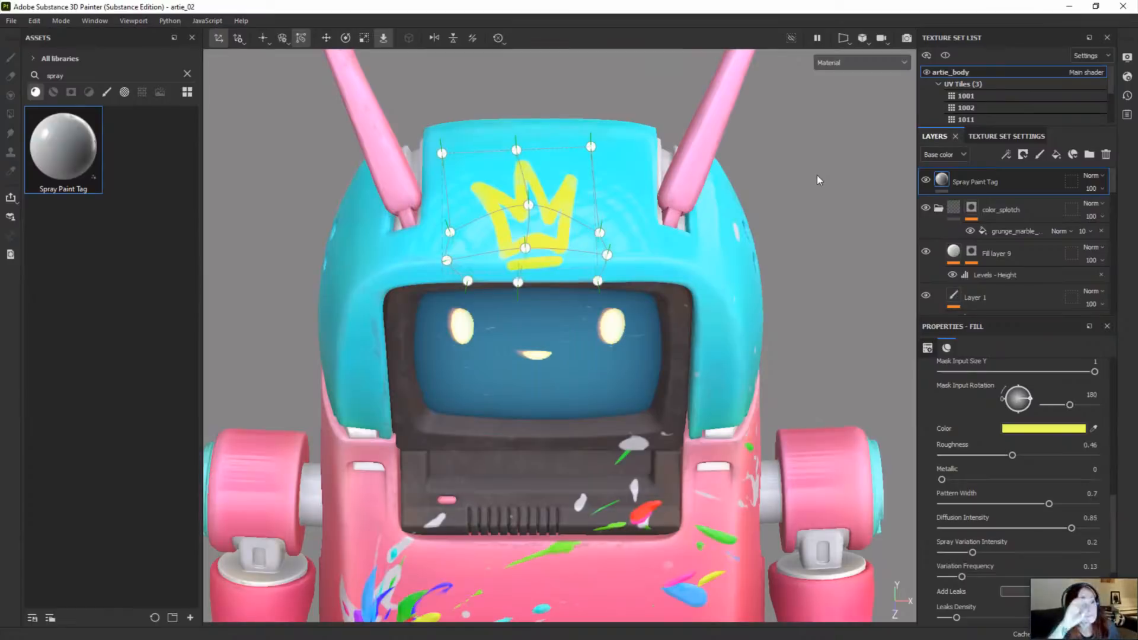
# Step: Search the material assets for "scar" and "pocket" and preview the Scar Plain Straight and Pocket Patch Regular materials
pyautogui.click(188, 76)
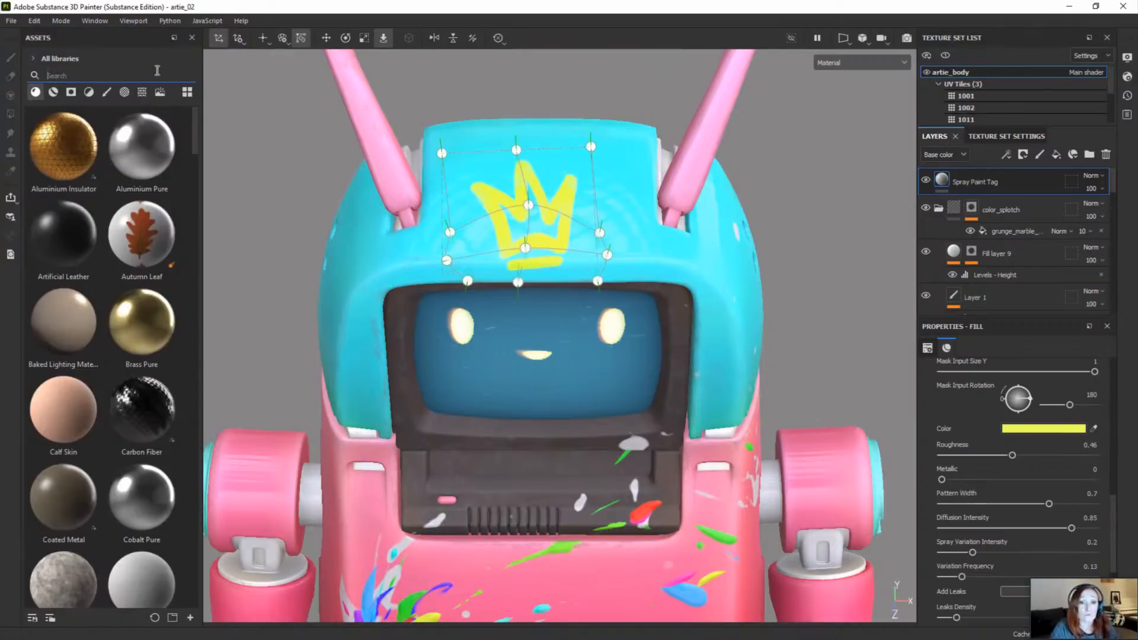
pyautogui.click(157, 71)
pyautogui.write('scar')
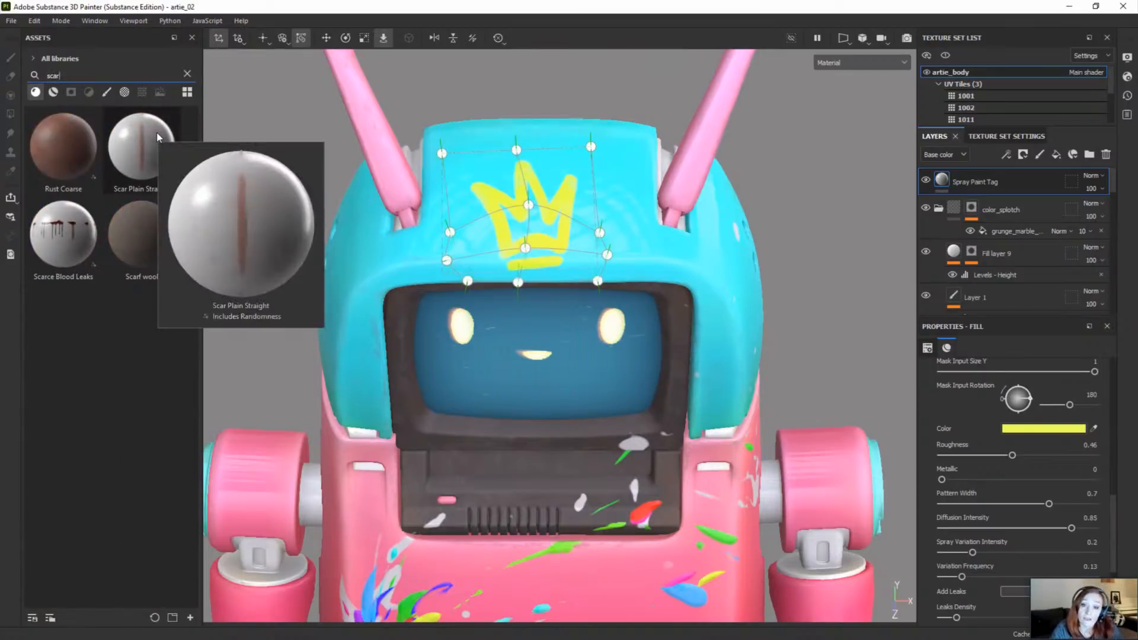
pyautogui.keyDown('alt'); pyautogui.moveTo(396, 273); pyautogui.dragTo(588, 385); pyautogui.keyUp('alt')
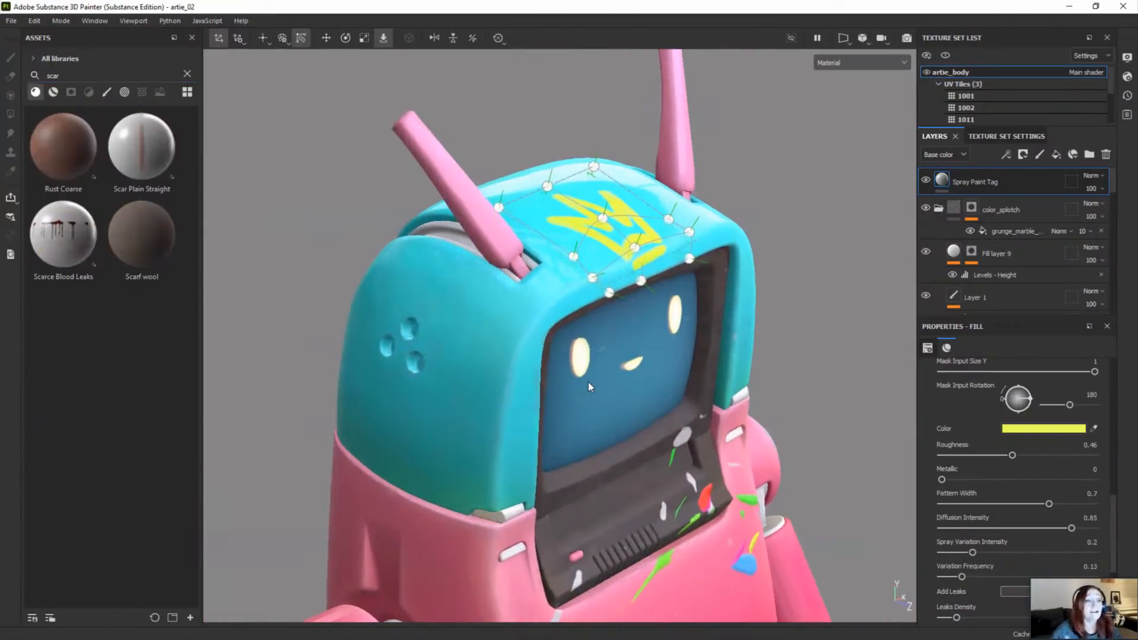
pyautogui.moveTo(119, 75); pyautogui.dragTo(31, 66)
pyautogui.write('pocket')
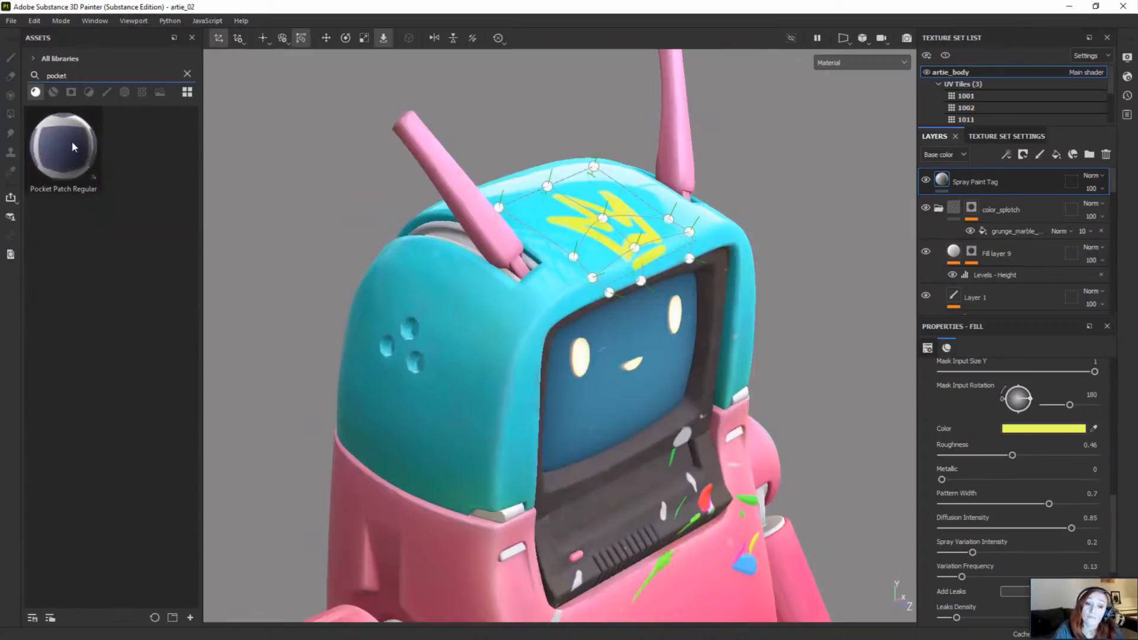
pyautogui.moveTo(74, 146)
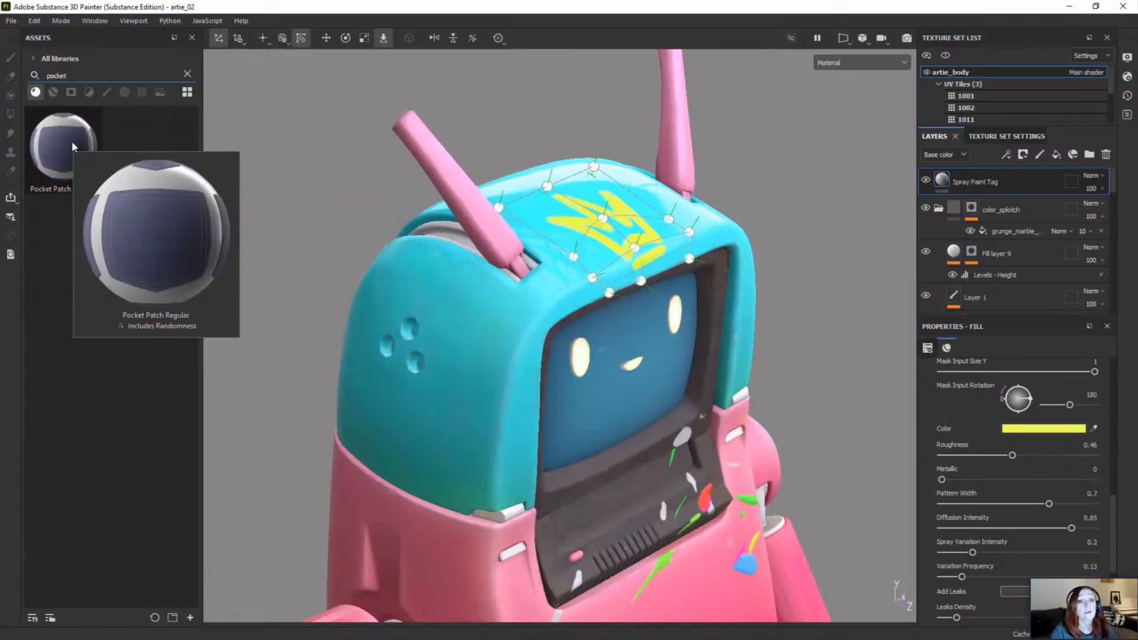
# Step: Clear the material search, restrict the assets to brushes and search for "tool"
pyautogui.click(188, 75)
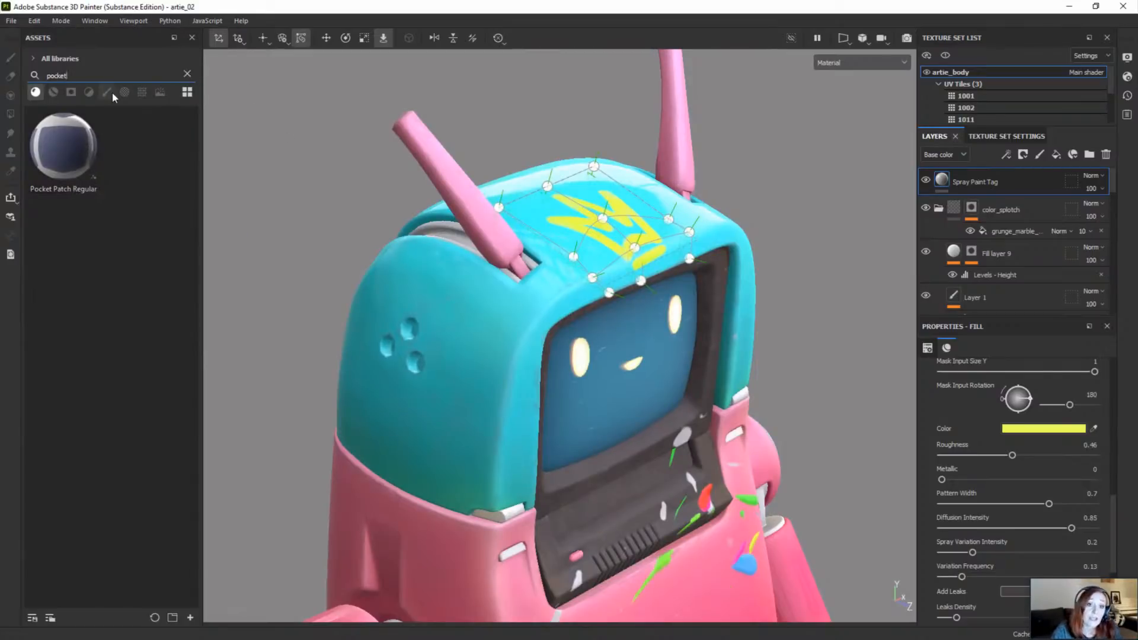
pyautogui.click(106, 92)
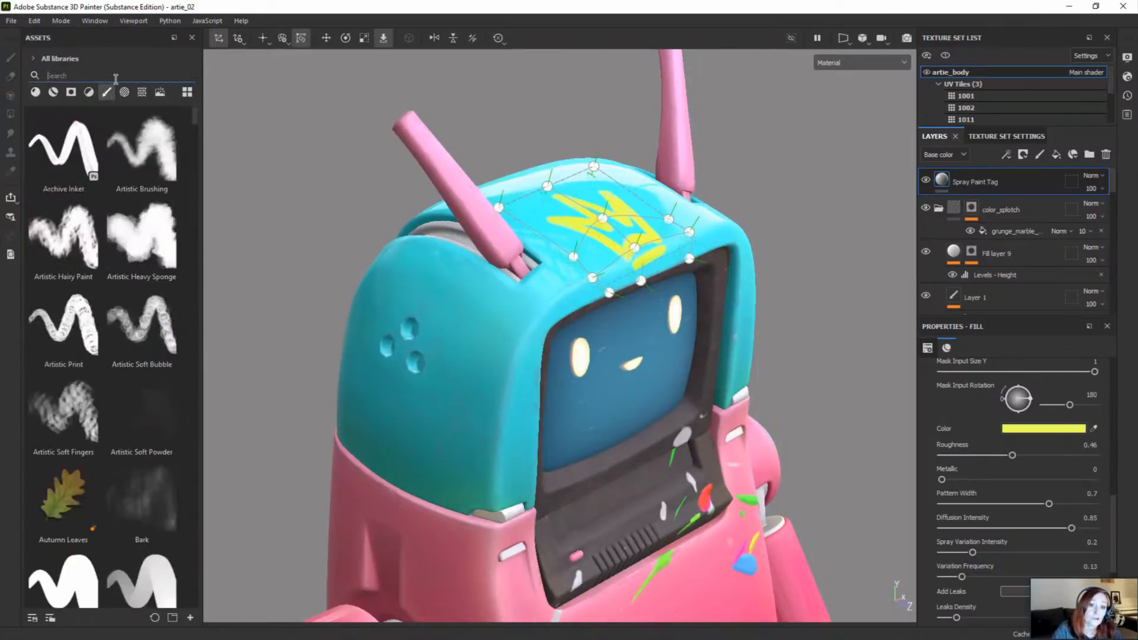
pyautogui.click(114, 76)
pyautogui.write('tool')
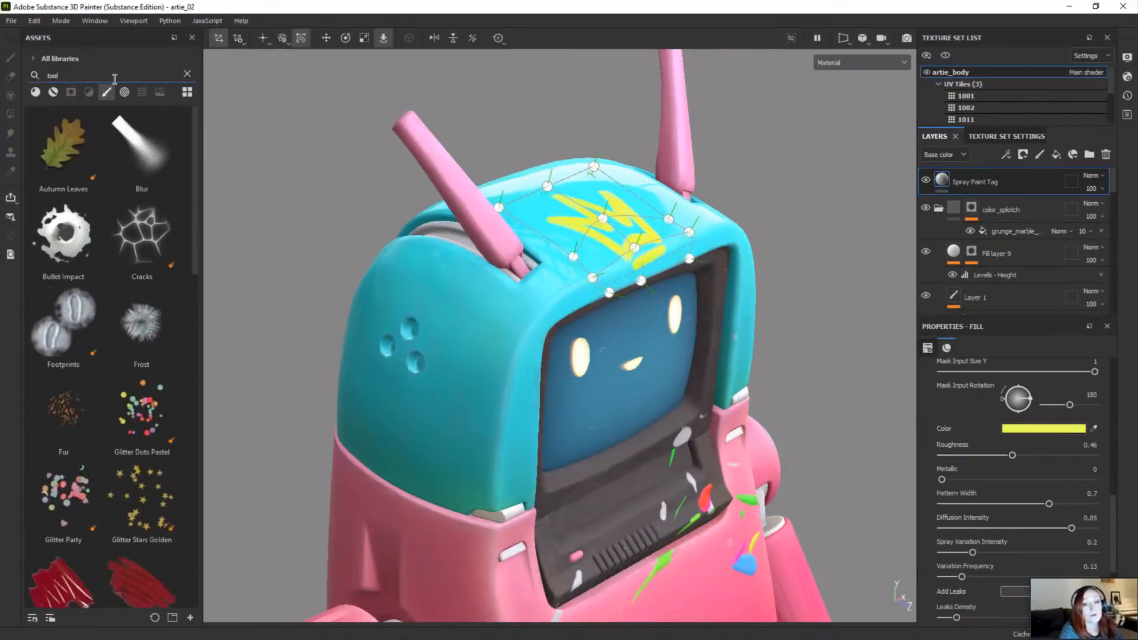
pyautogui.scroll(-3, 89, 296)
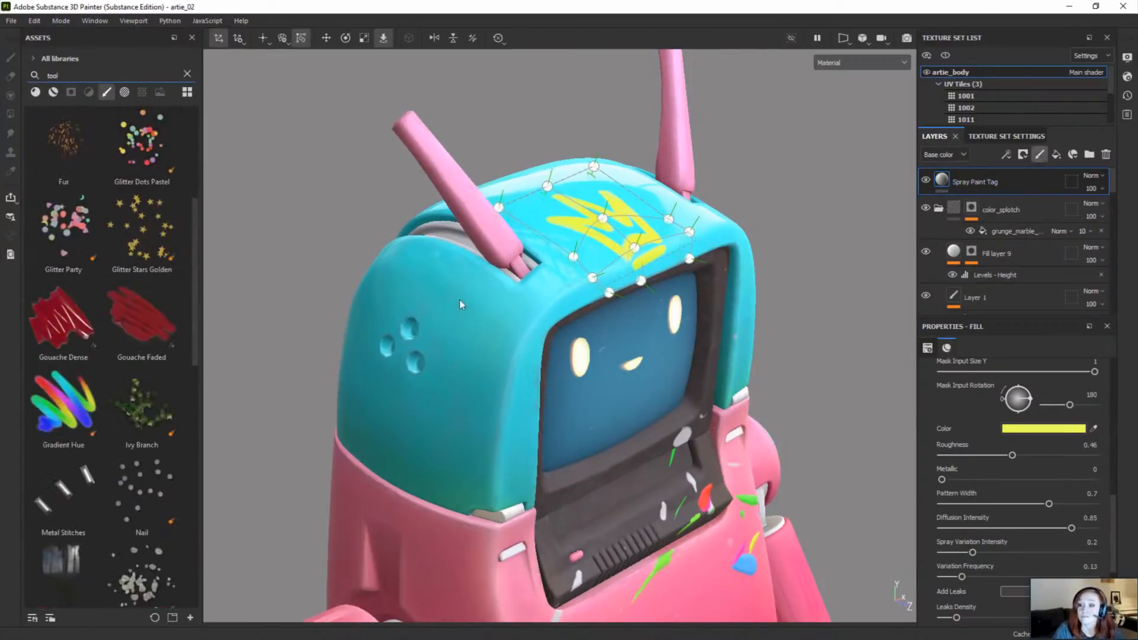
# Step: Paint glitter across the side of the robot's head with the Glitter Party brush on a new layer above Spray Paint Tag
pyautogui.click(66, 214)
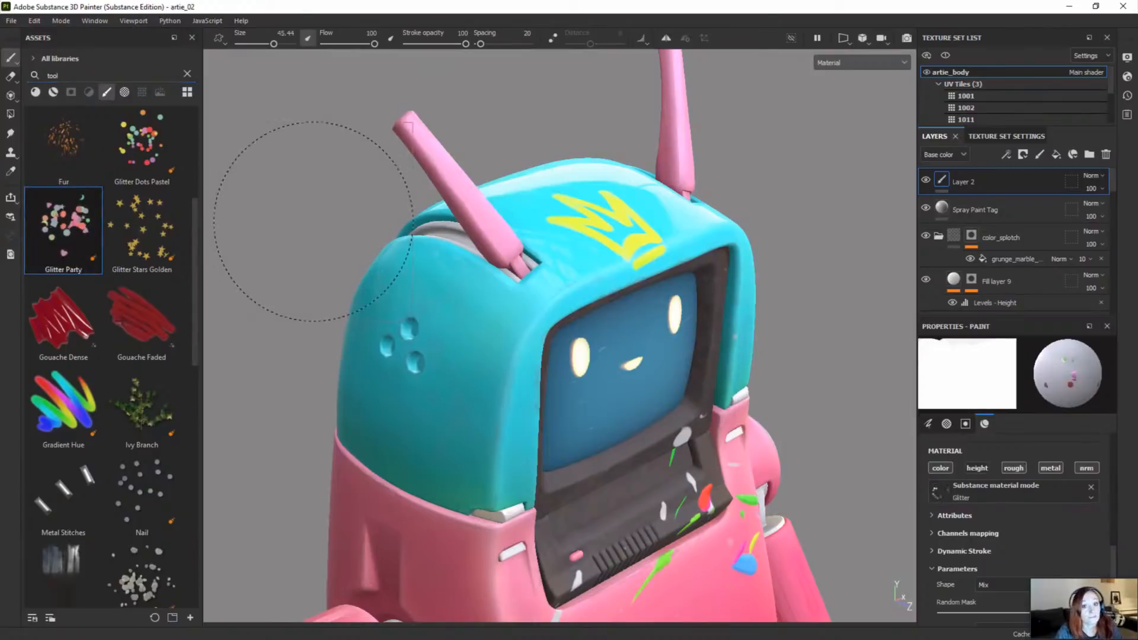
pyautogui.moveTo(492, 386)
pyautogui.keyDown('alt'); pyautogui.mouseDown(button='right')
pyautogui.moveTo(468, 383)
pyautogui.moveTo(453, 358)
pyautogui.moveTo(441, 370)
pyautogui.mouseUp(button='right'); pyautogui.keyUp('alt')
pyautogui.moveTo(457, 343)
pyautogui.mouseDown()
pyautogui.moveTo(445, 332)
pyautogui.moveTo(465, 418)
pyautogui.moveTo(478, 415)
pyautogui.mouseUp()
pyautogui.keyDown('alt'); pyautogui.moveTo(465, 320); pyautogui.dragTo(500, 344, button='right'); pyautogui.keyUp('alt')
pyautogui.moveTo(501, 344)
pyautogui.keyDown('alt'); pyautogui.mouseDown()
pyautogui.moveTo(524, 320)
pyautogui.moveTo(492, 367)
pyautogui.mouseUp(); pyautogui.keyUp('alt')
pyautogui.keyDown('alt'); pyautogui.moveTo(492, 368); pyautogui.dragTo(449, 432, button='right'); pyautogui.keyUp('alt')
pyautogui.keyDown('alt'); pyautogui.moveTo(449, 433); pyautogui.dragTo(458, 396, button='middle'); pyautogui.keyUp('alt')
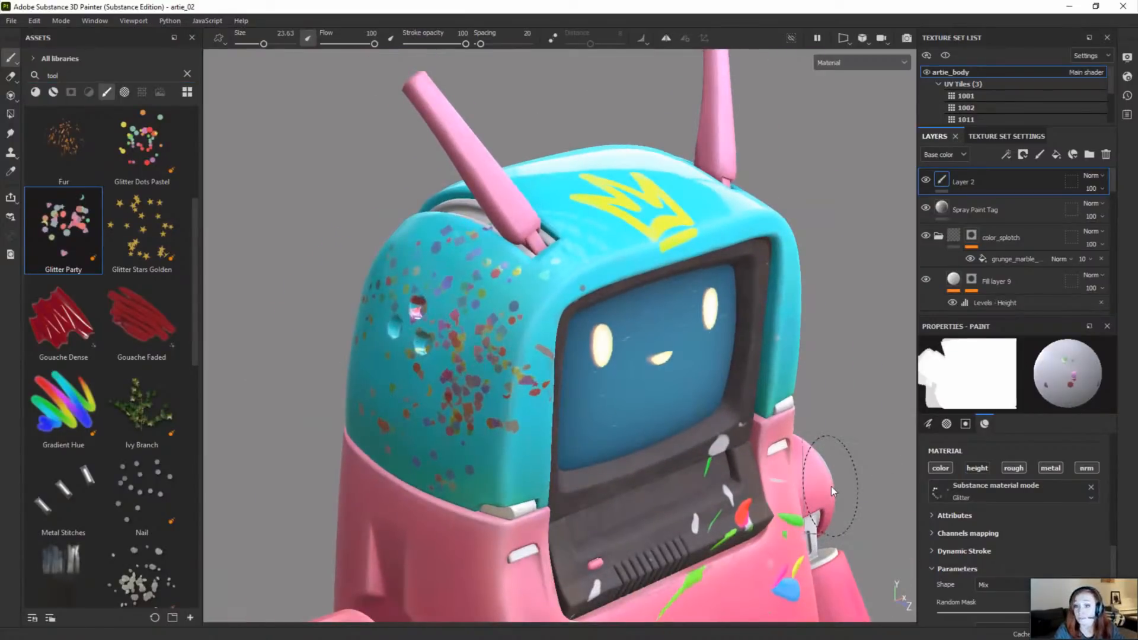
# Step: Restrict the "tool" search results to materials
pyautogui.click(35, 93)
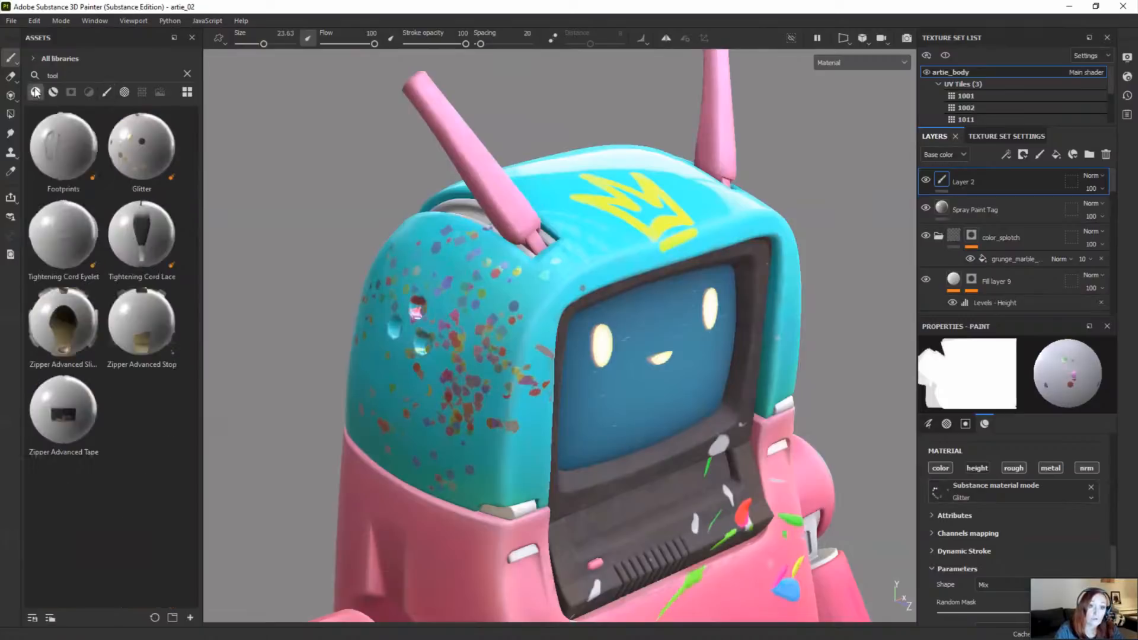
# Step: Browse the "tool" results, switching between brushes and materials, and preview the Zipper Advanced Slider brush
pyautogui.click(107, 93)
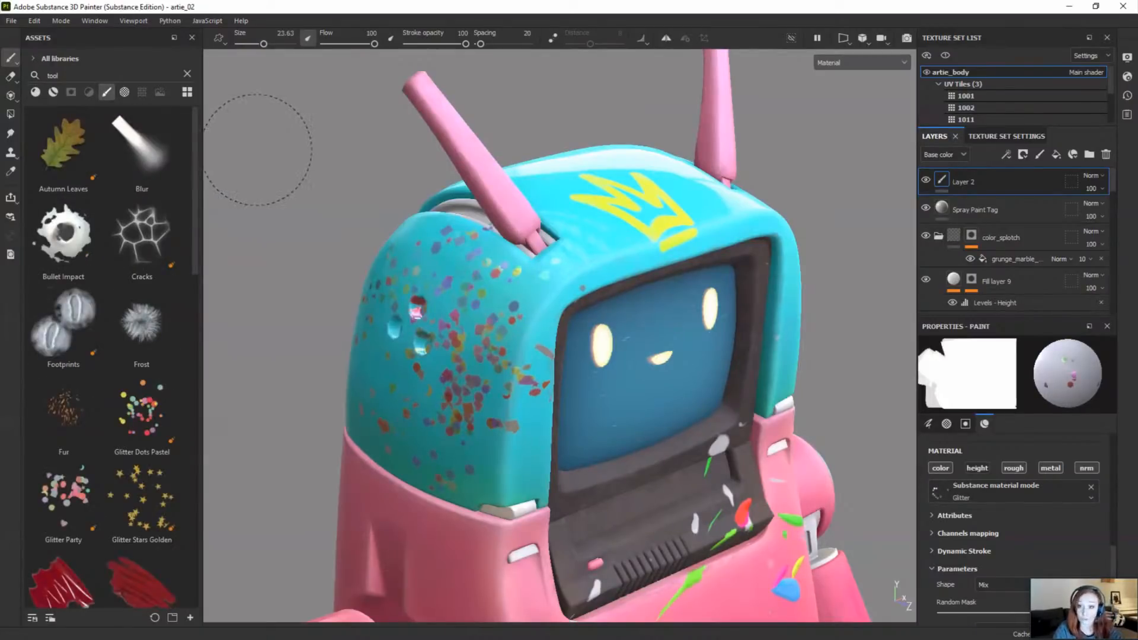
pyautogui.scroll(-10, 170, 271)
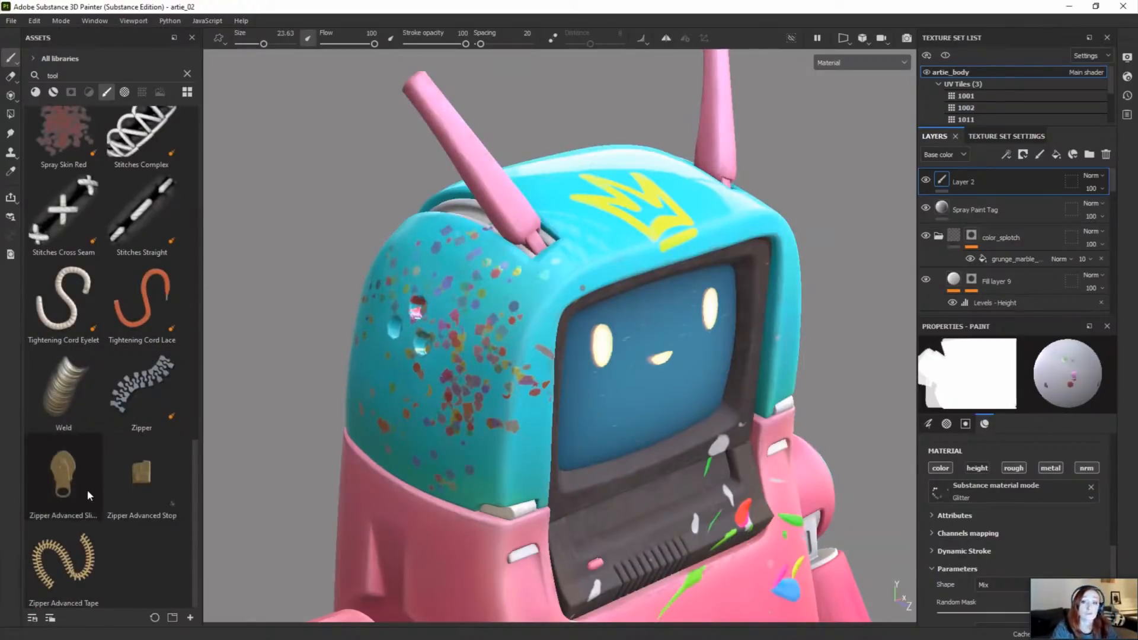
pyautogui.moveTo(87, 490)
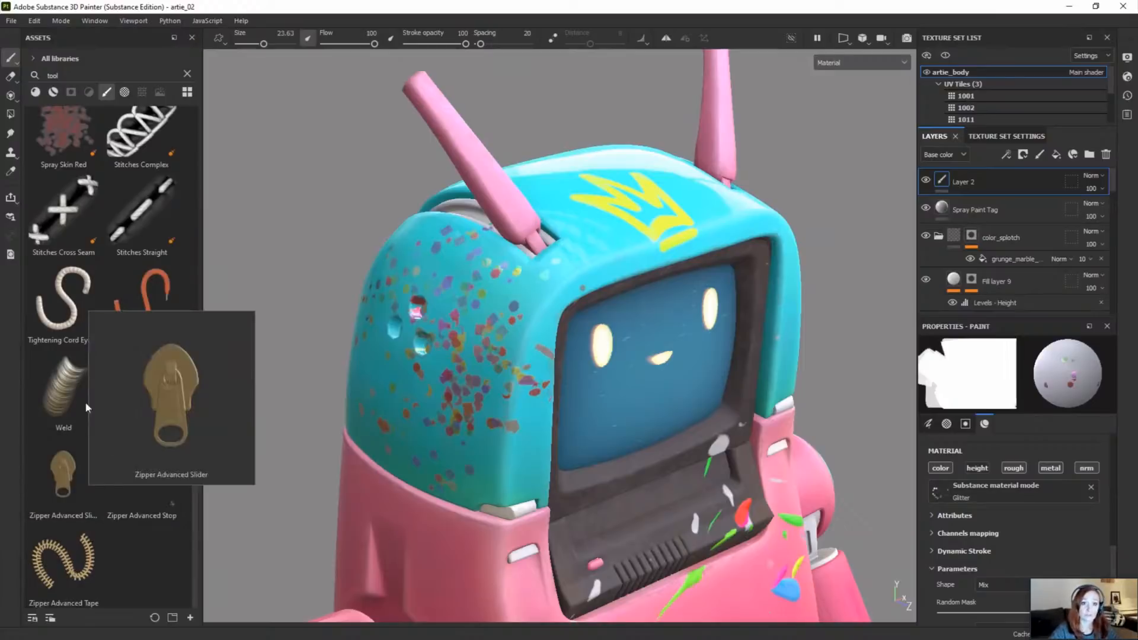
pyautogui.click(36, 92)
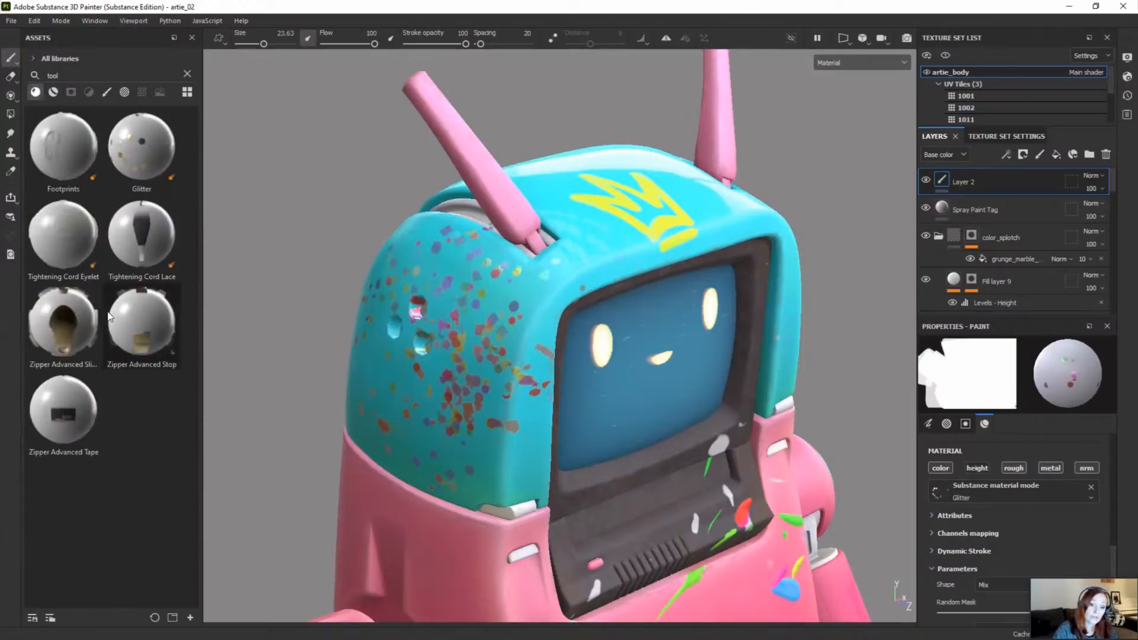
pyautogui.click(107, 92)
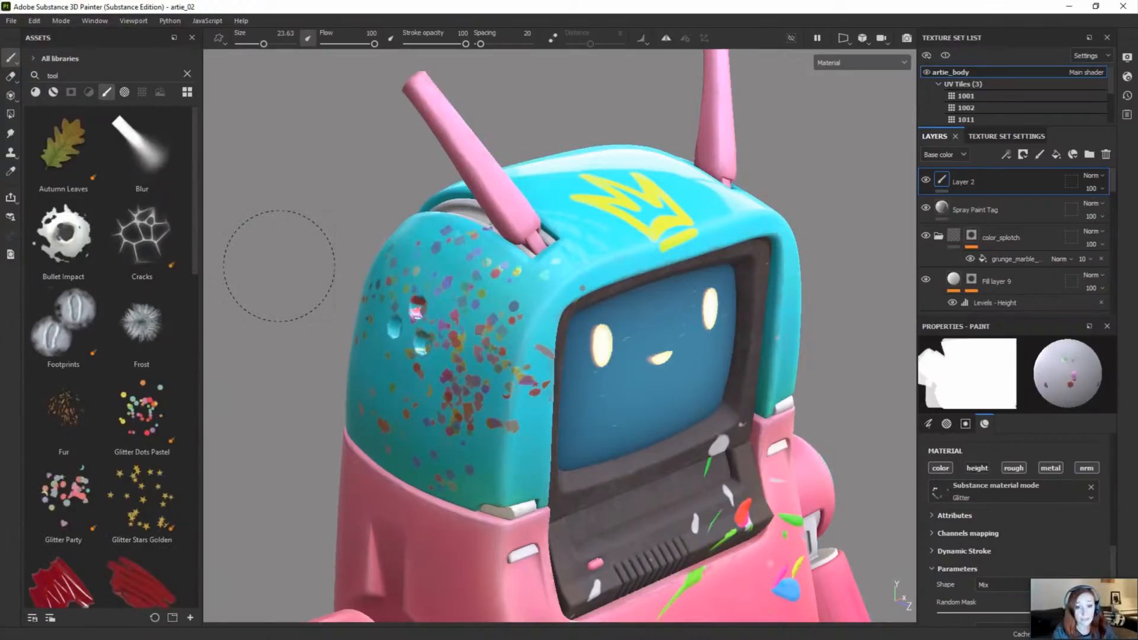
# Step: Clear the asset search, restrict the assets to textures and search for "grunge"
pyautogui.click(186, 73)
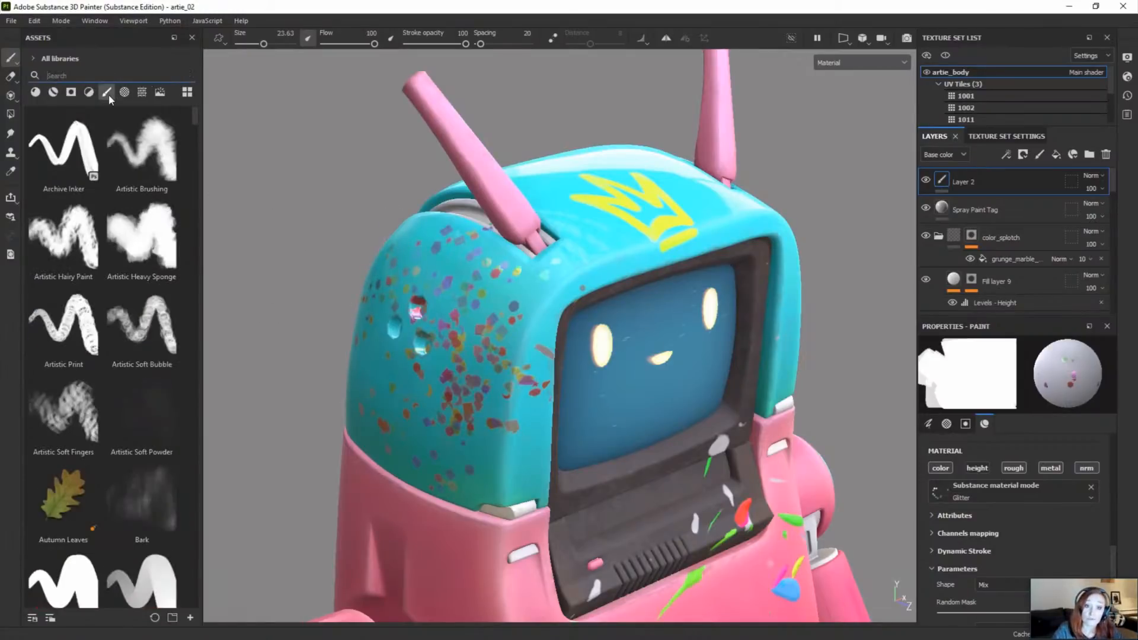
pyautogui.click(141, 92)
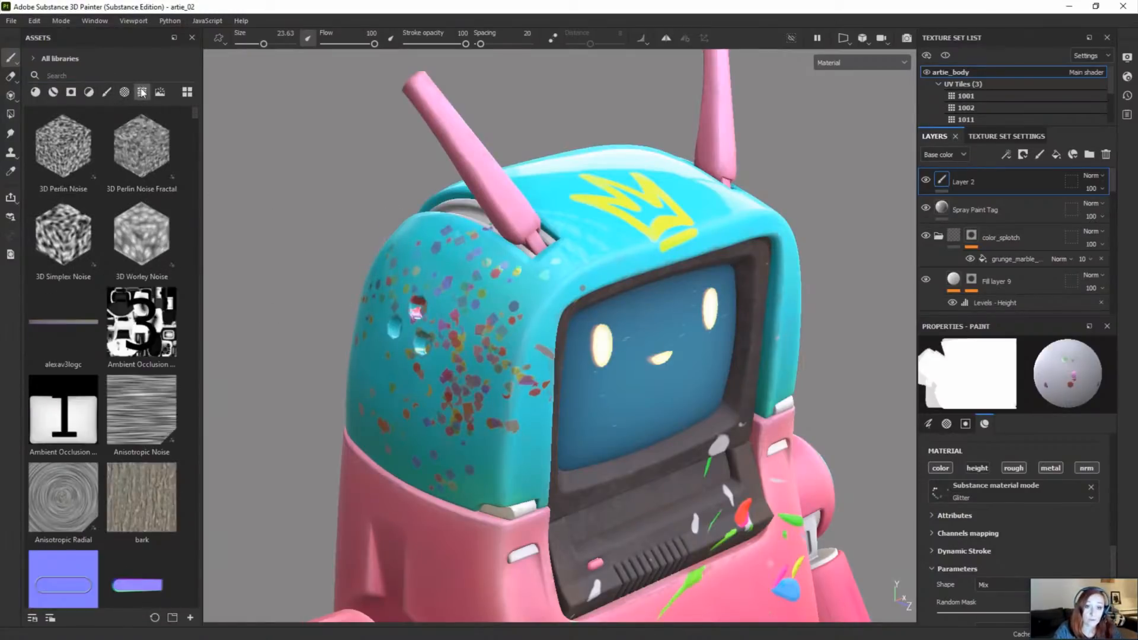
pyautogui.click(144, 76)
pyautogui.write('g')
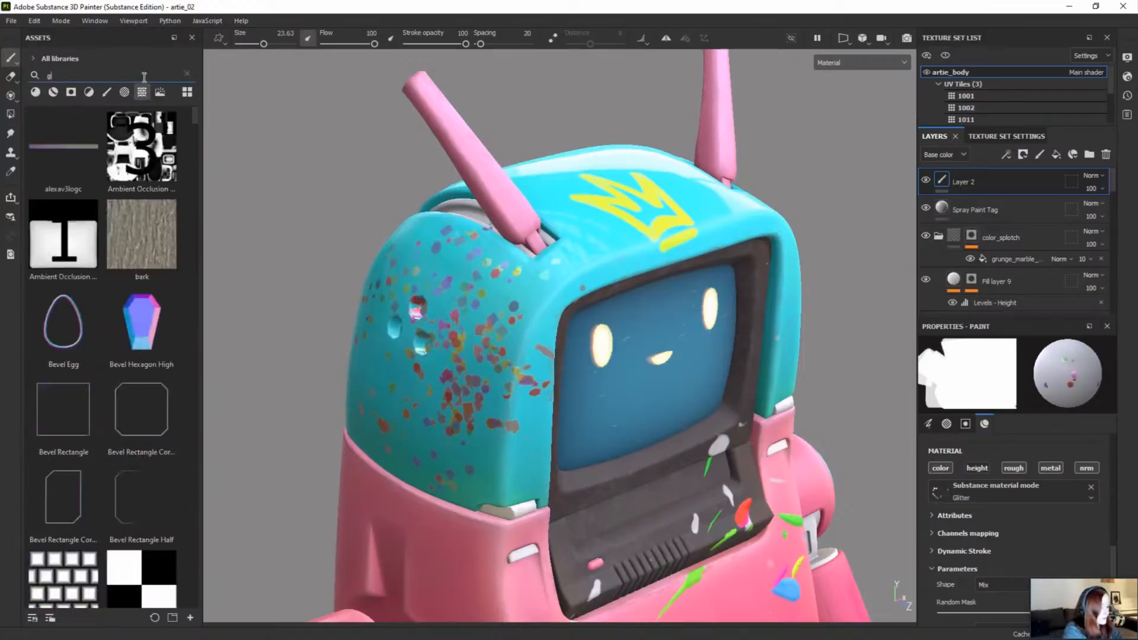
pyautogui.write('runge')
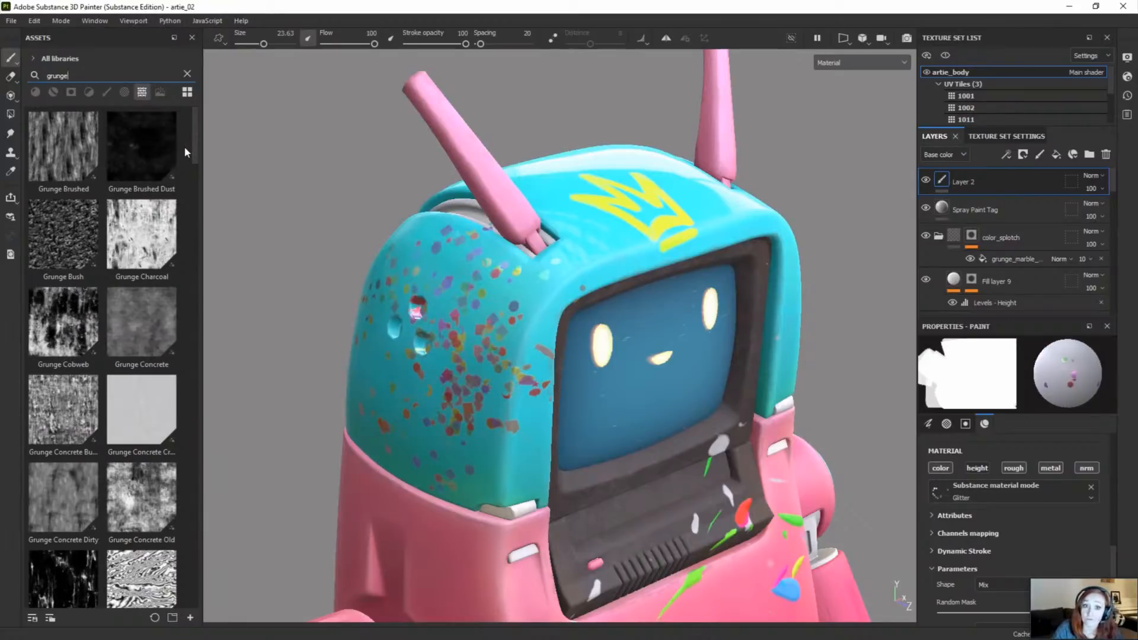
# Step: Apply the Grunge Brushed Dust texture as a mask on the pink side of the robot's body, above the shoulder
pyautogui.scroll(-3, 436, 457)
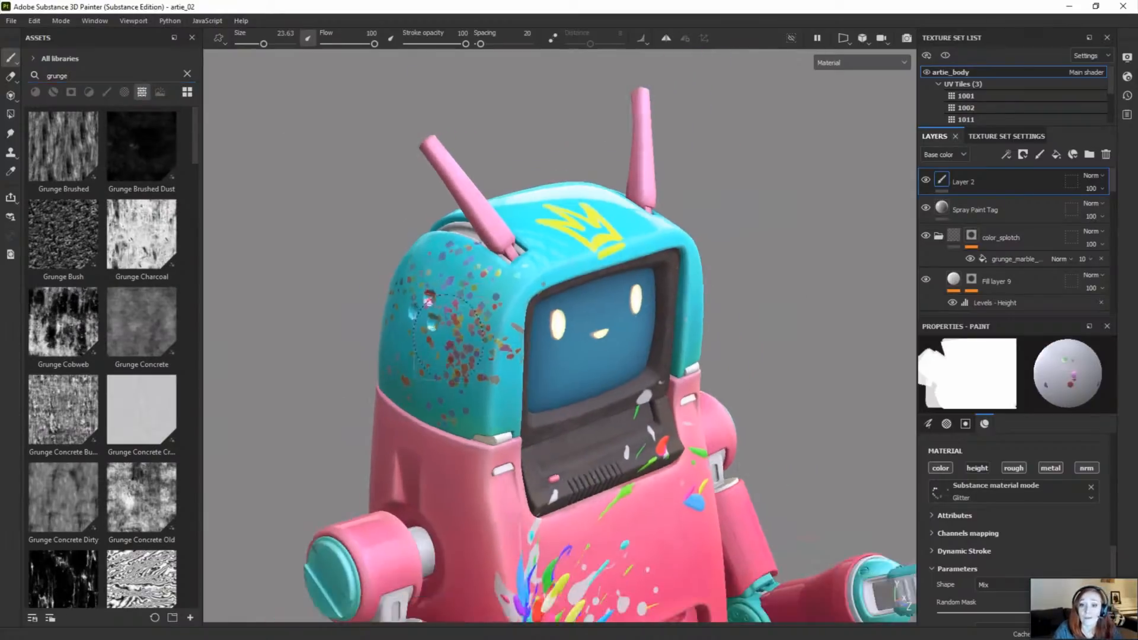
pyautogui.keyDown('alt'); pyautogui.moveTo(436, 459); pyautogui.dragTo(477, 442); pyautogui.keyUp('alt')
pyautogui.keyDown('alt'); pyautogui.moveTo(497, 473); pyautogui.dragTo(525, 370, button='middle'); pyautogui.keyUp('alt')
pyautogui.scroll(-1, 503, 418)
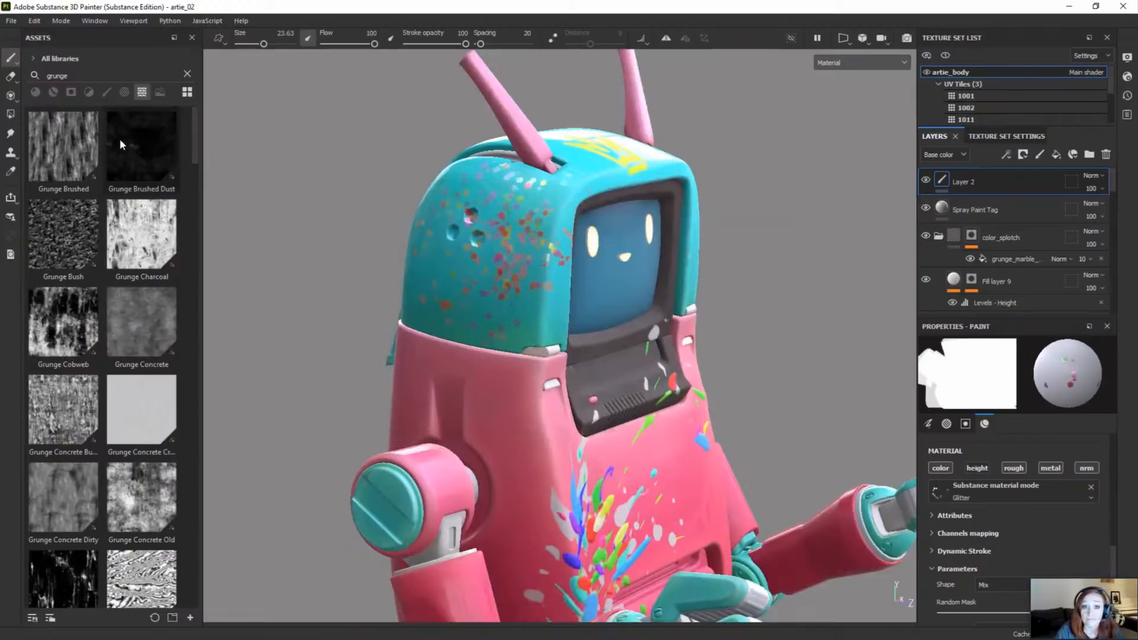
pyautogui.moveTo(130, 144)
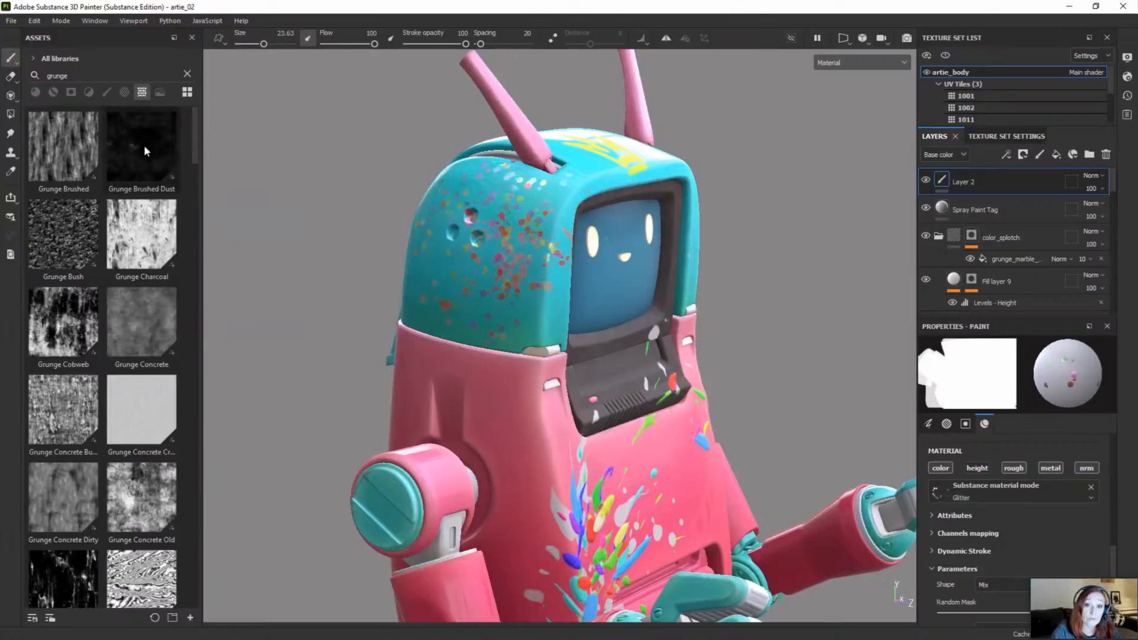
pyautogui.moveTo(142, 145)
pyautogui.mouseDown()
pyautogui.moveTo(250, 158)
pyautogui.moveTo(294, 294)
pyautogui.moveTo(501, 385)
pyautogui.moveTo(503, 407)
pyautogui.mouseUp()
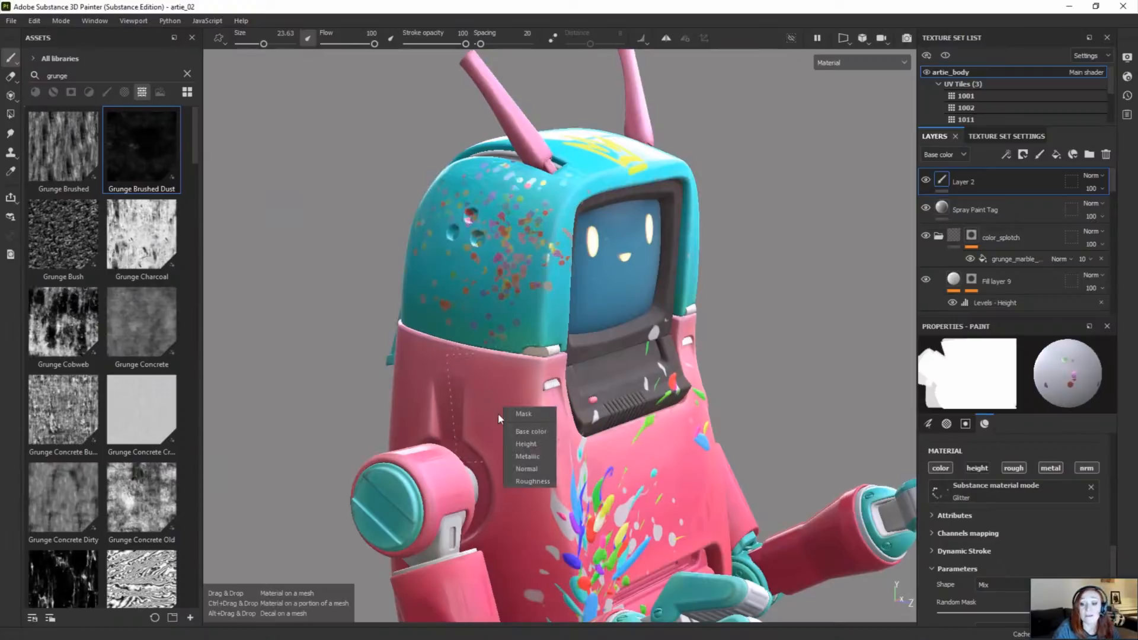
pyautogui.click(538, 414)
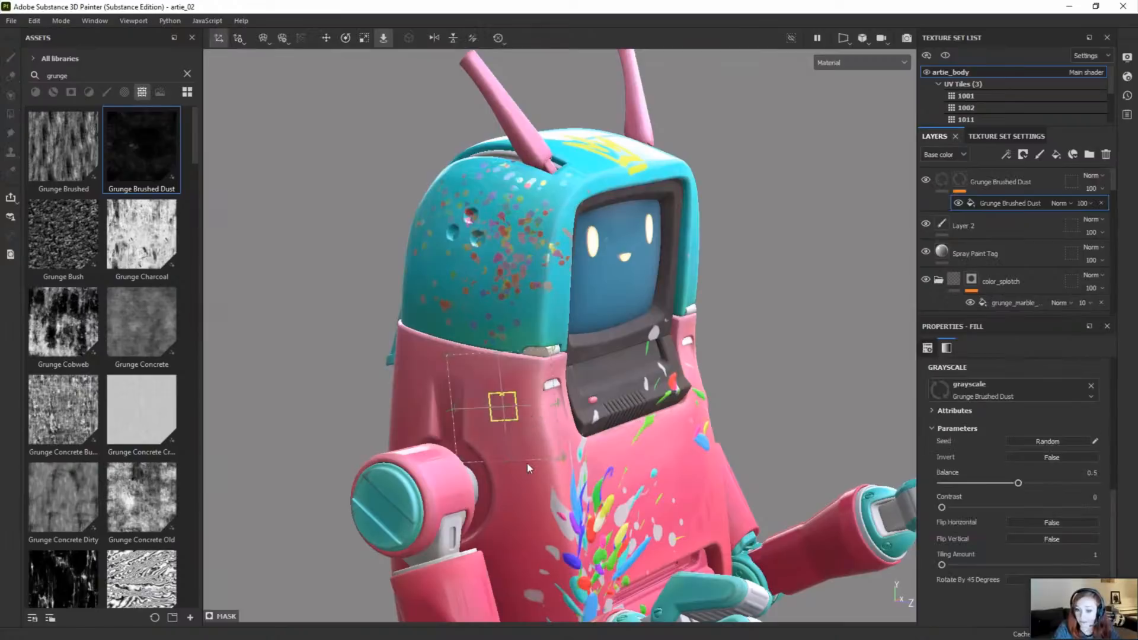
# Step: Change the Grunge Brushed Dust fill's projection to Planar projection
pyautogui.scroll(5, 528, 464)
pyautogui.scroll(4, 512, 446)
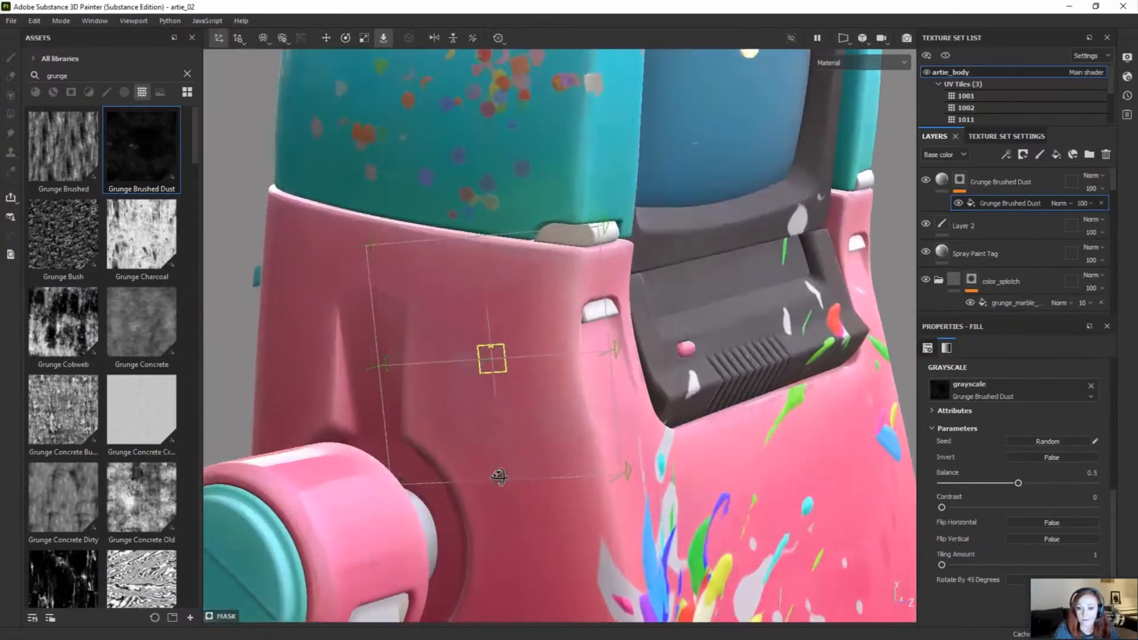
pyautogui.moveTo(519, 377); pyautogui.dragTo(499, 377)
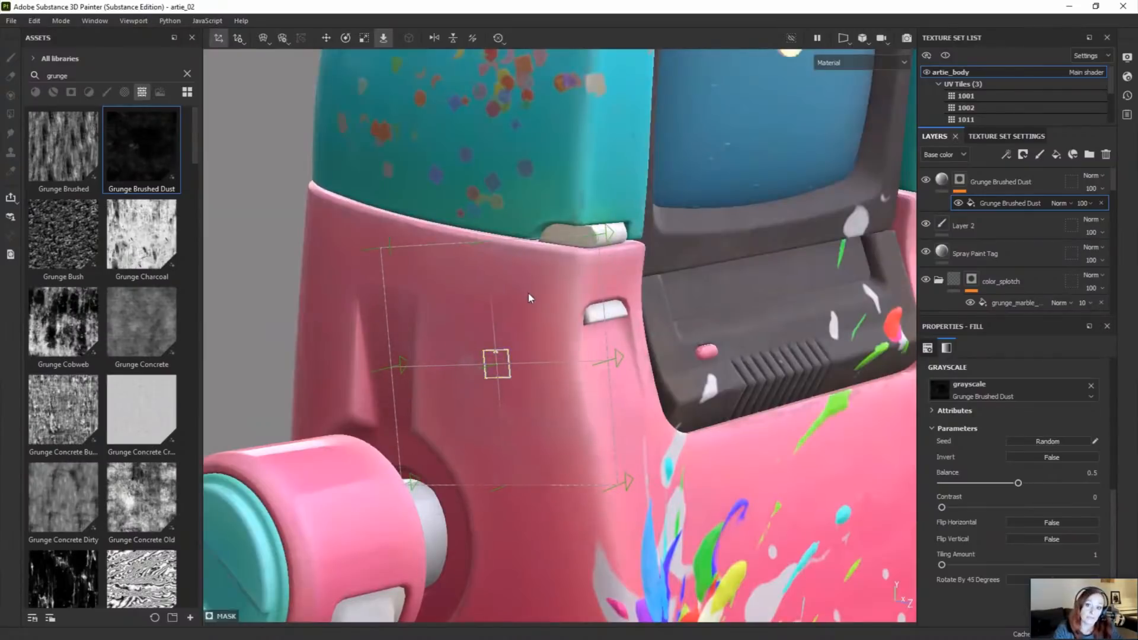
pyautogui.scroll(-2, 511, 319)
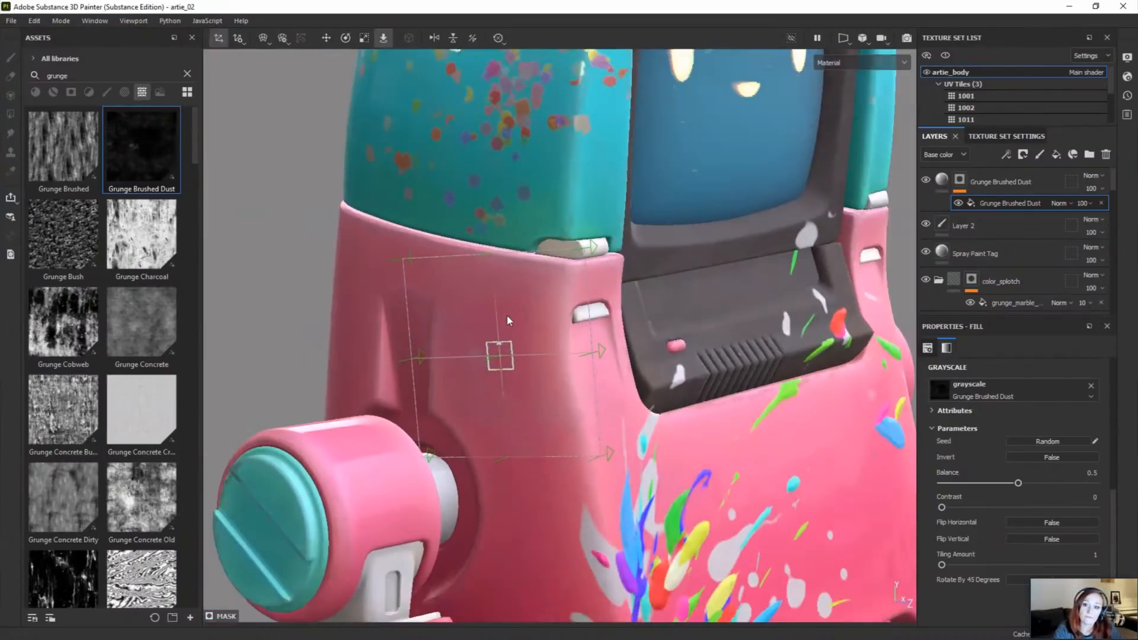
pyautogui.rightClick(560, 275)
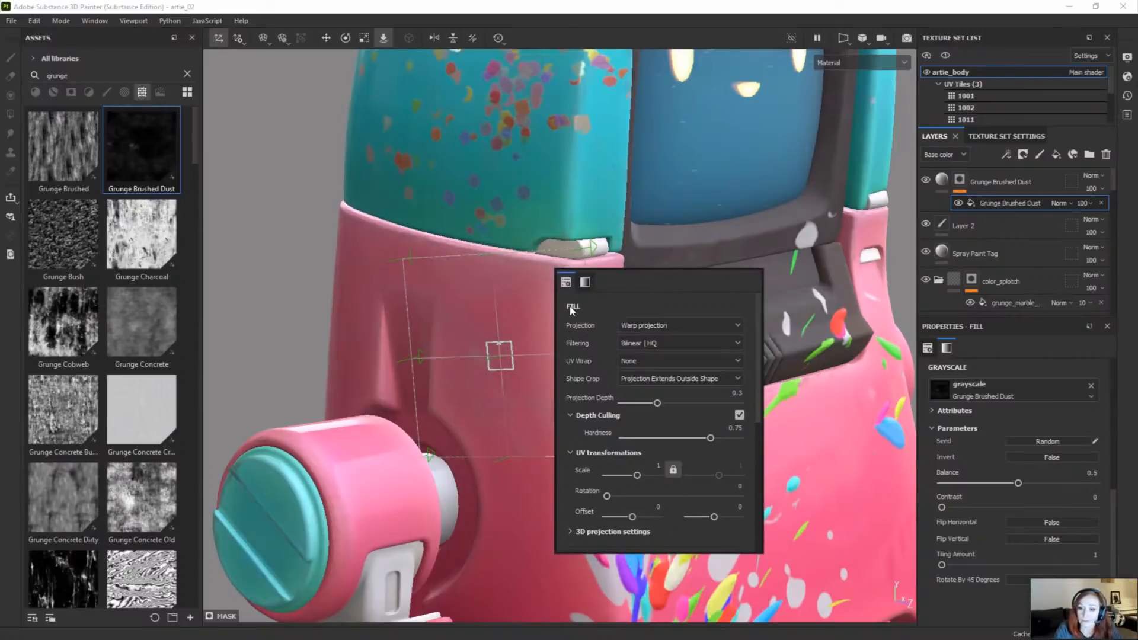
pyautogui.click(618, 327)
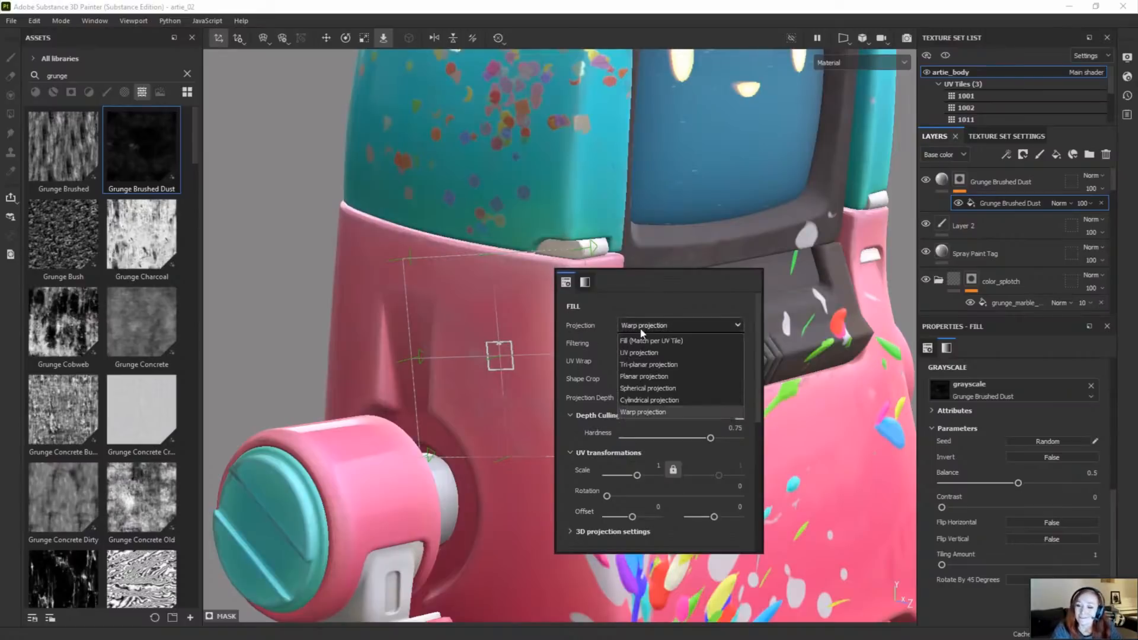
pyautogui.click(647, 378)
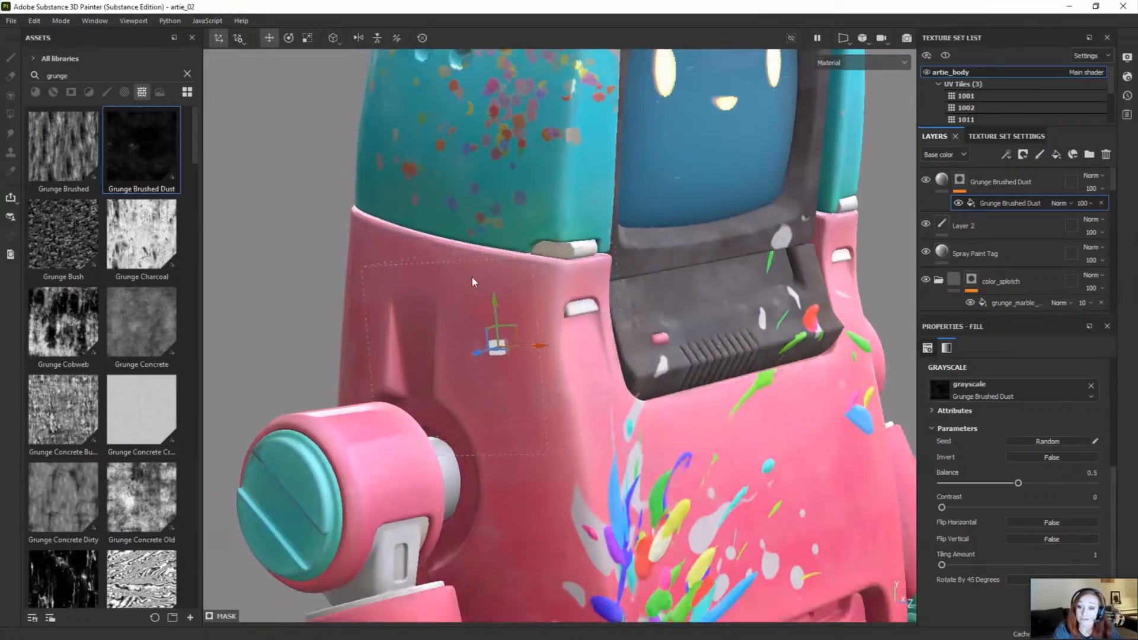
pyautogui.scroll(-5, 472, 276)
pyautogui.keyDown('alt'); pyautogui.moveTo(771, 379); pyautogui.dragTo(632, 453); pyautogui.keyUp('alt')
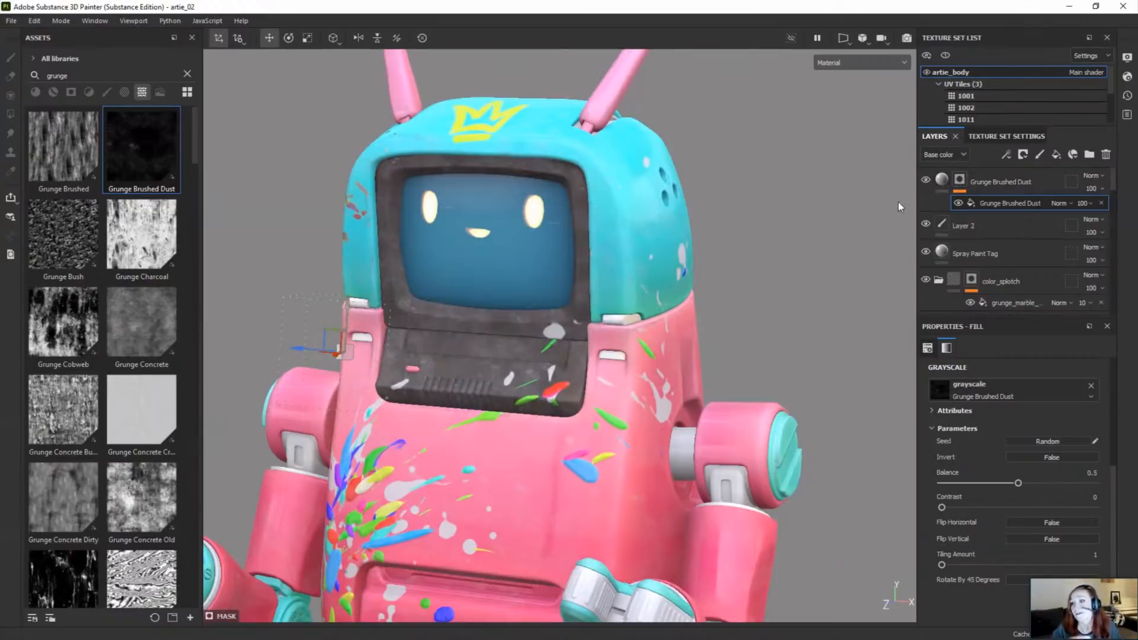
pyautogui.moveTo(157, 158)
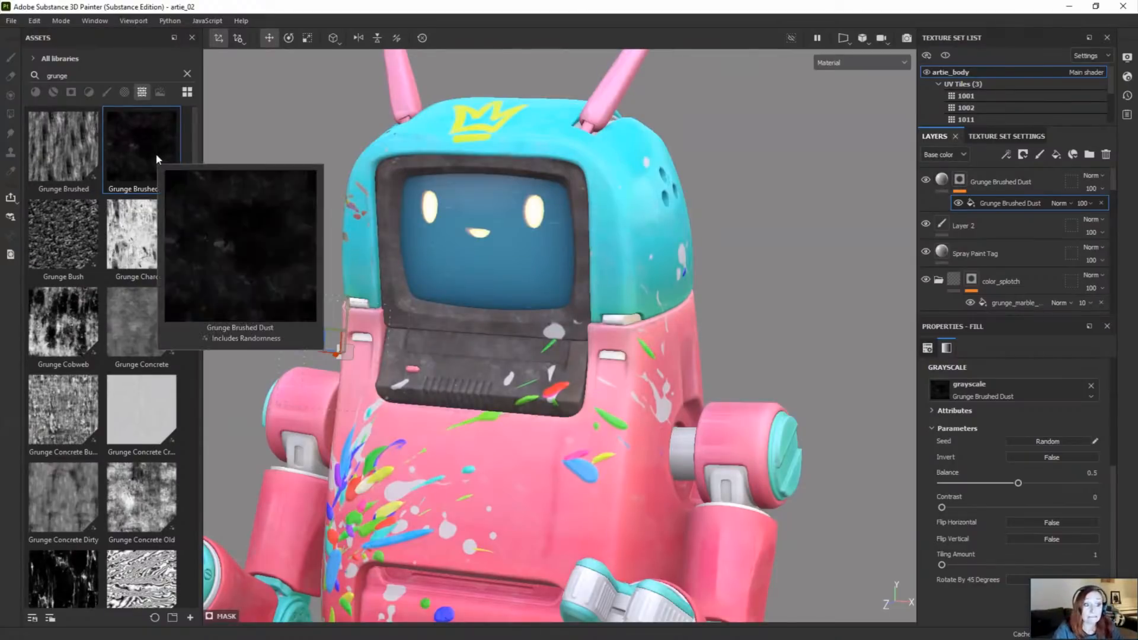
pyautogui.scroll(-3, 524, 423)
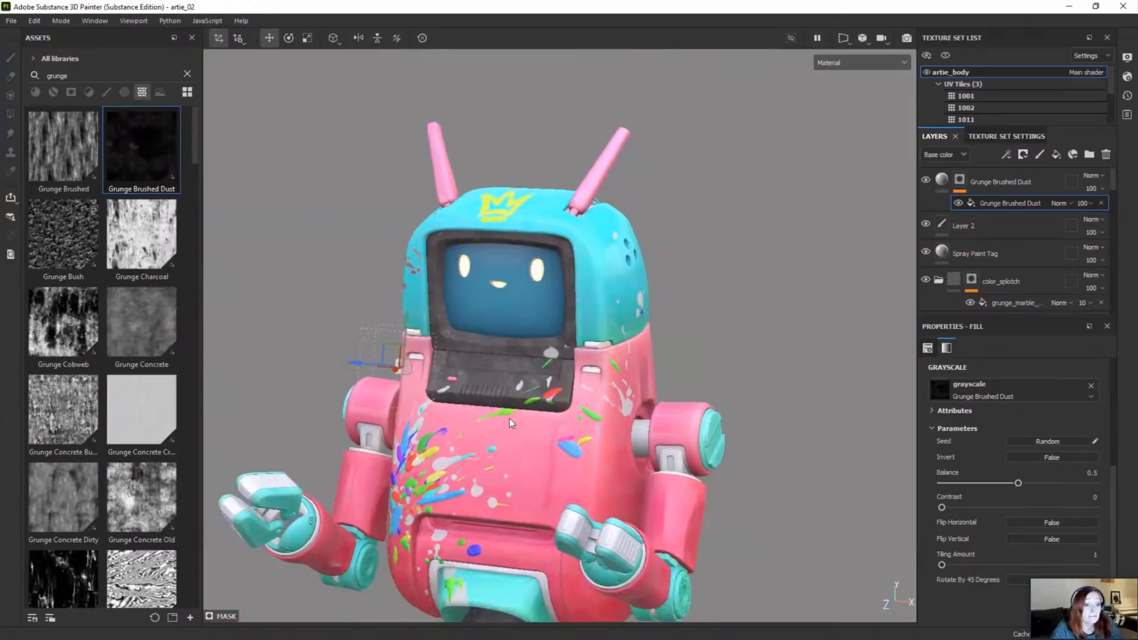
pyautogui.keyDown('alt'); pyautogui.moveTo(506, 418); pyautogui.dragTo(557, 442); pyautogui.keyUp('alt')
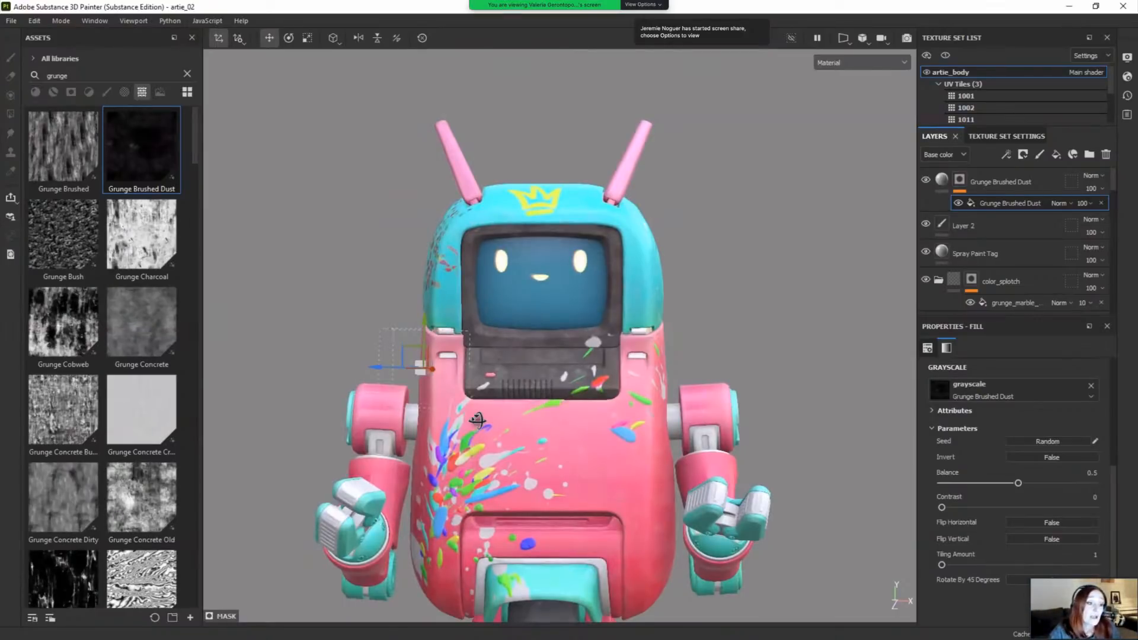
pyautogui.moveTo(518, 428)
pyautogui.keyDown('alt'); pyautogui.mouseDown()
pyautogui.moveTo(495, 425)
pyautogui.moveTo(528, 396)
pyautogui.moveTo(510, 415)
pyautogui.mouseUp(); pyautogui.keyUp('alt')
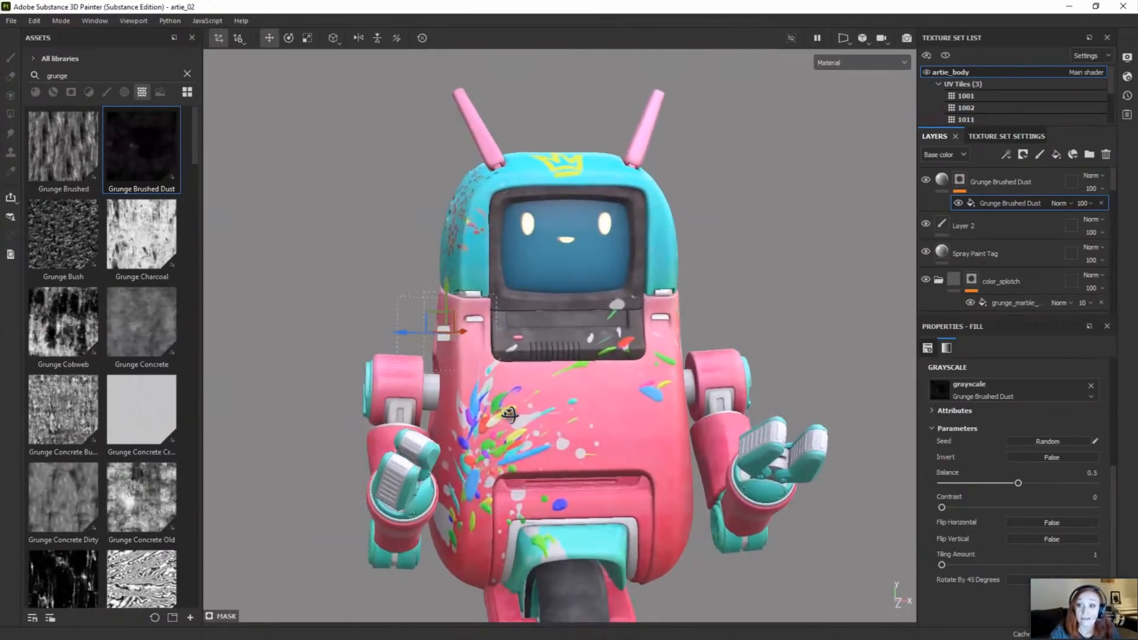
pyautogui.click(730, 209)
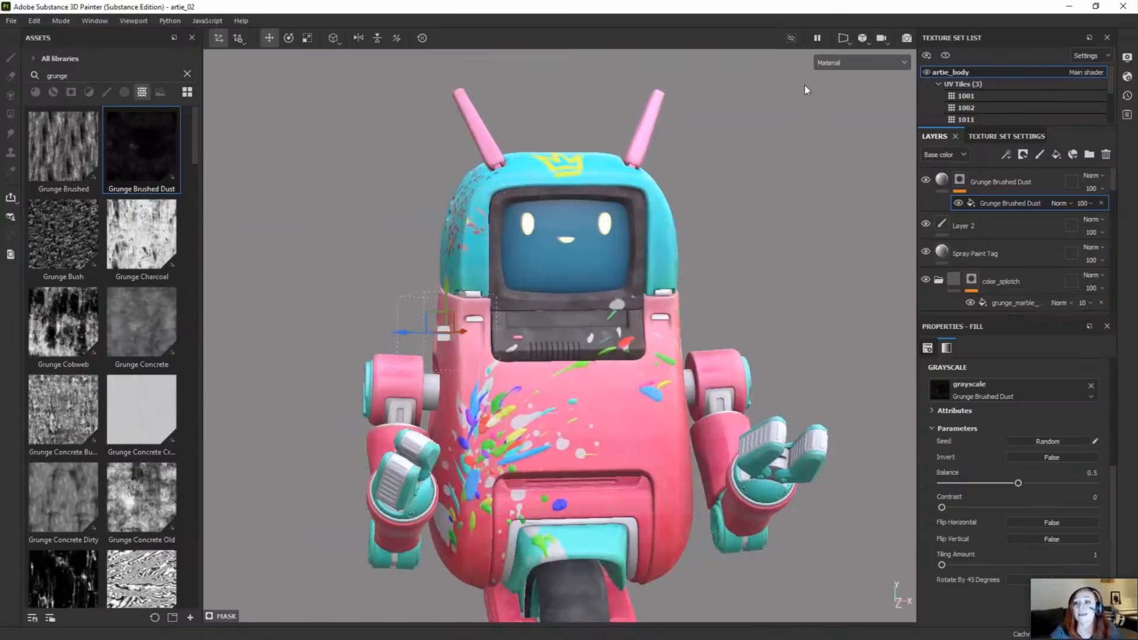
# Step: Open the 2D view in its own window, shrink it and place it beside the robot's head
pyautogui.click(843, 41)
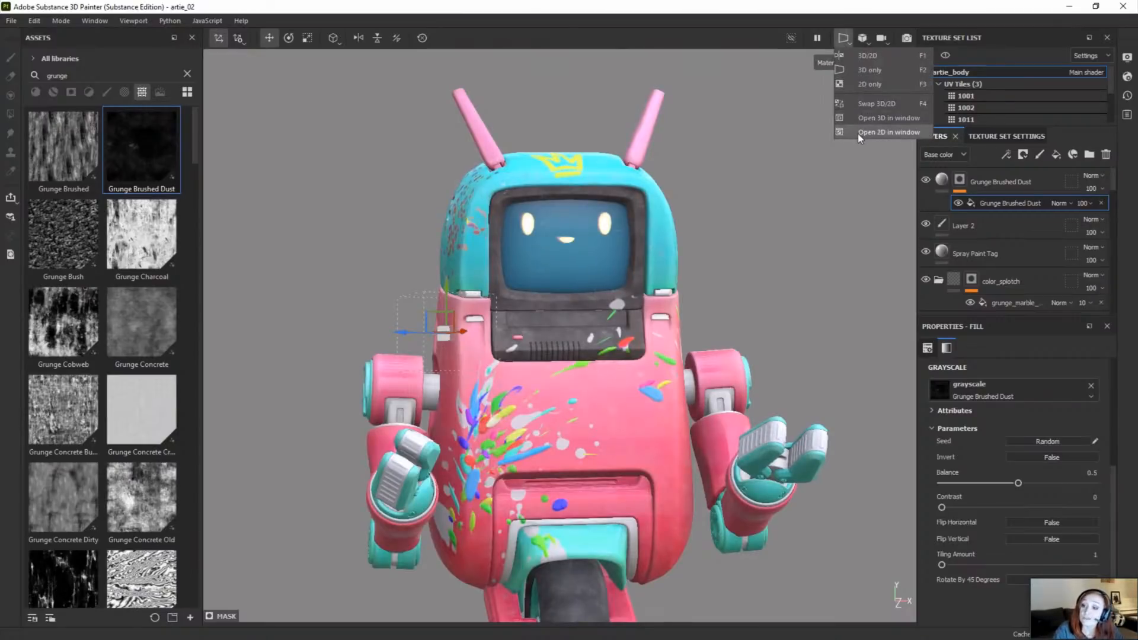
pyautogui.click(858, 132)
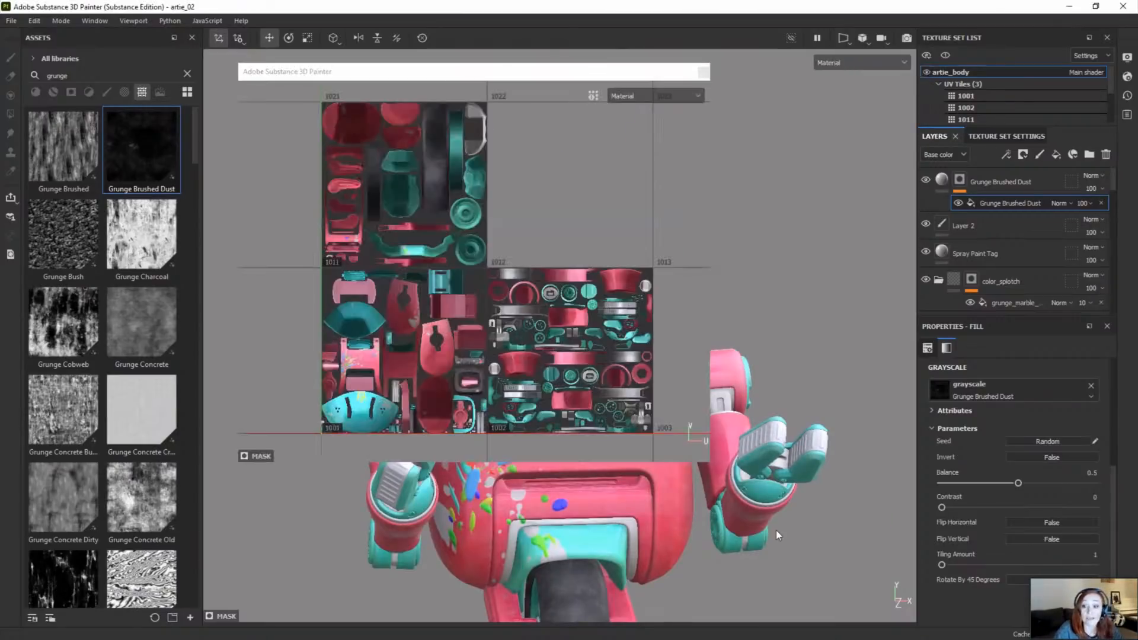
pyautogui.click(711, 467)
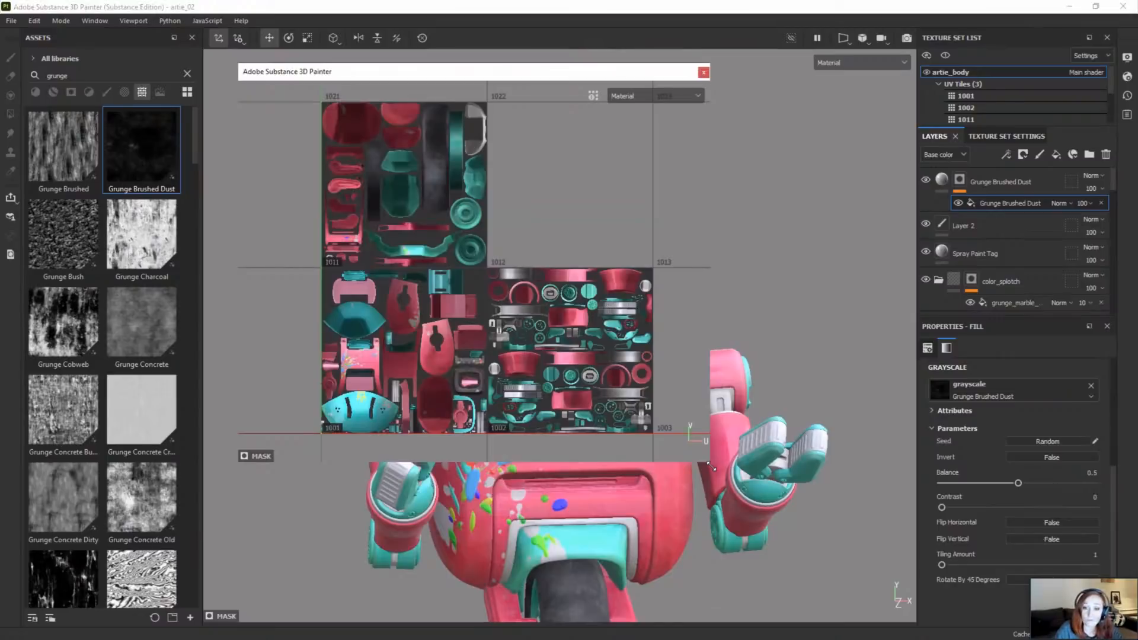
pyautogui.moveTo(711, 466); pyautogui.dragTo(465, 298)
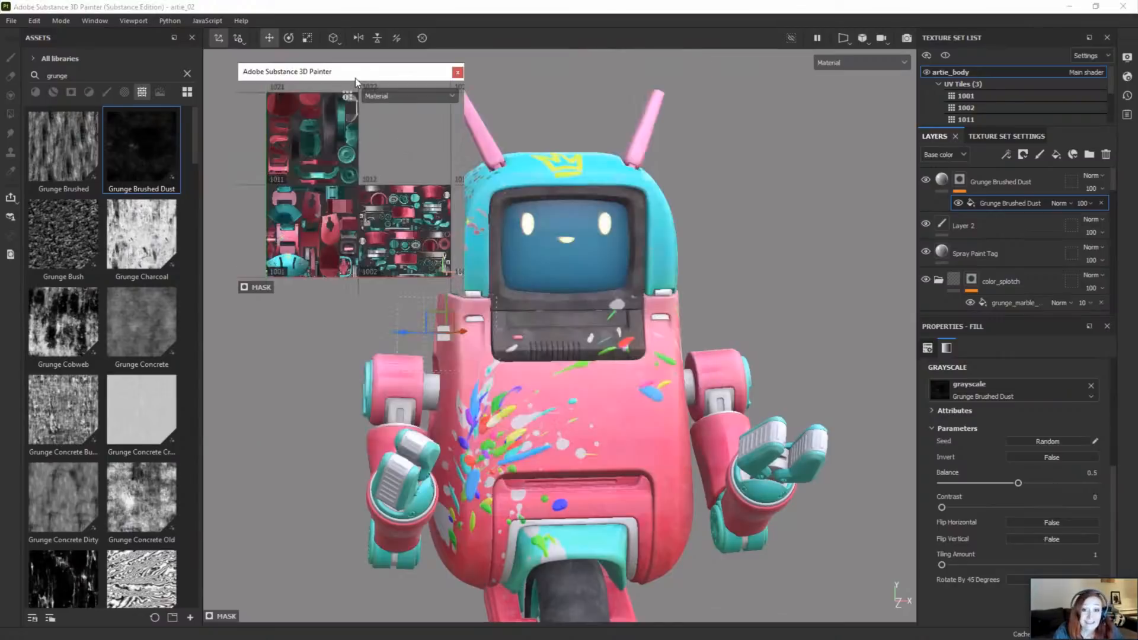
pyautogui.moveTo(355, 78); pyautogui.dragTo(342, 138)
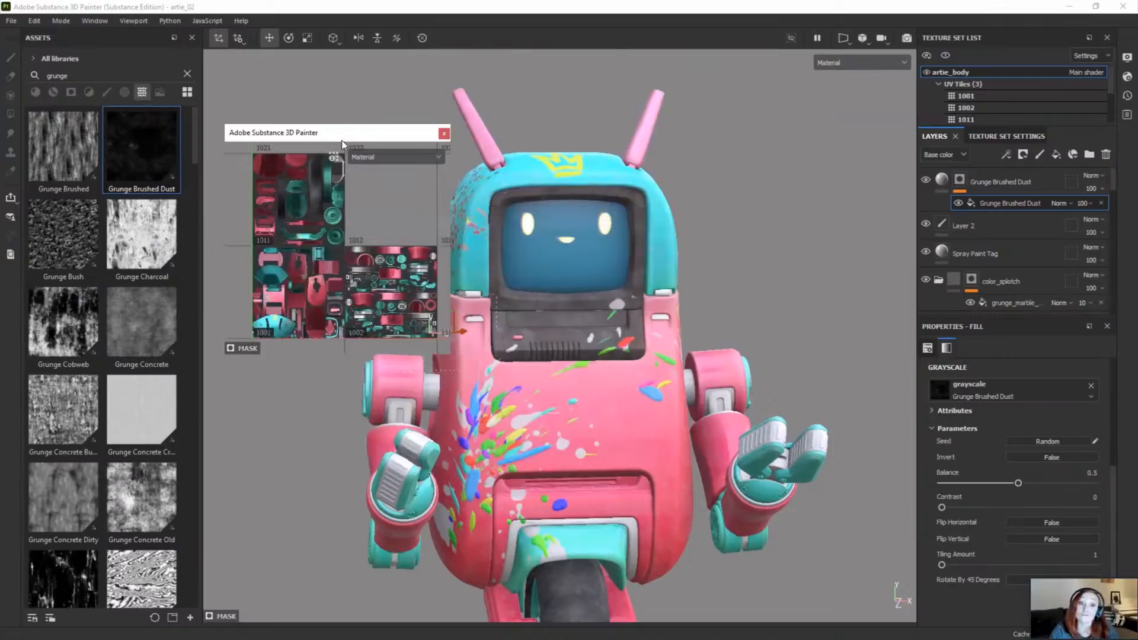
pyautogui.moveTo(341, 139); pyautogui.dragTo(0, 140)
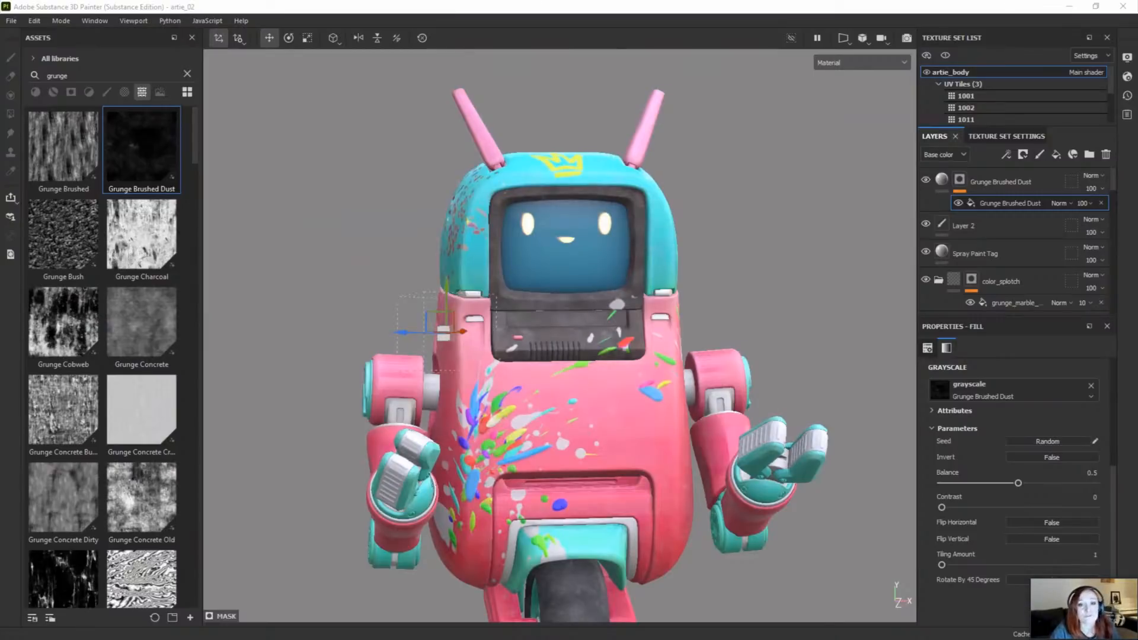
pyautogui.click(337, 161)
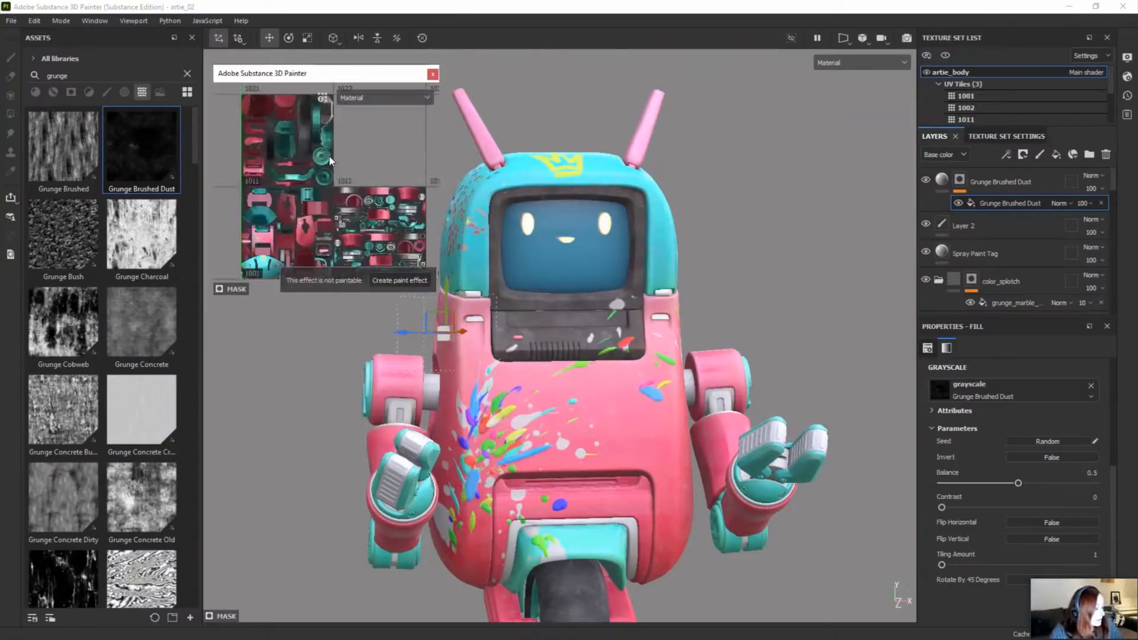
# Step: Swap the 3D and 2D views, enlarge the floating 3D window and inspect the robot in it
pyautogui.press('F4')
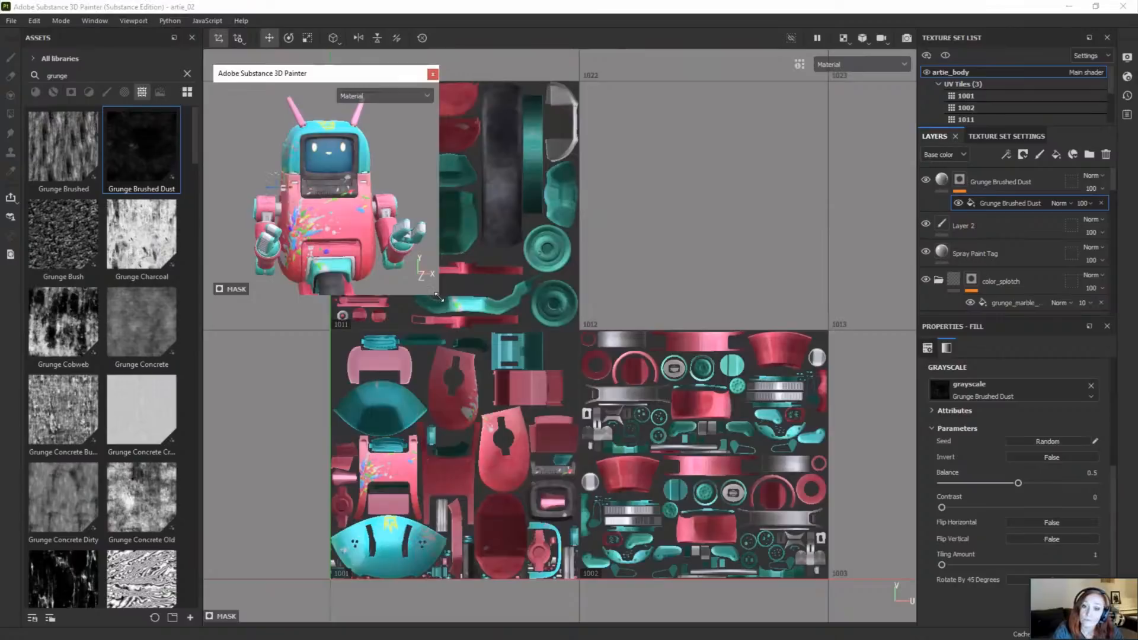
pyautogui.moveTo(569, 417); pyautogui.dragTo(572, 415)
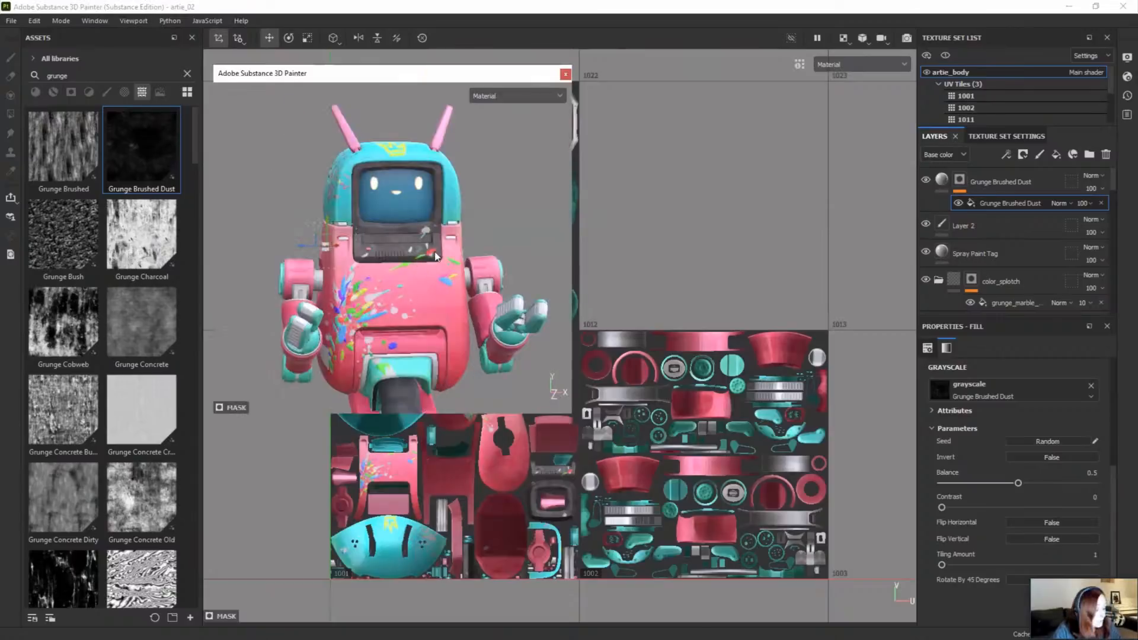
pyautogui.keyDown('alt'); pyautogui.moveTo(436, 256); pyautogui.dragTo(493, 304); pyautogui.keyUp('alt')
pyautogui.scroll(3, 365, 268)
pyautogui.scroll(-2, 365, 267)
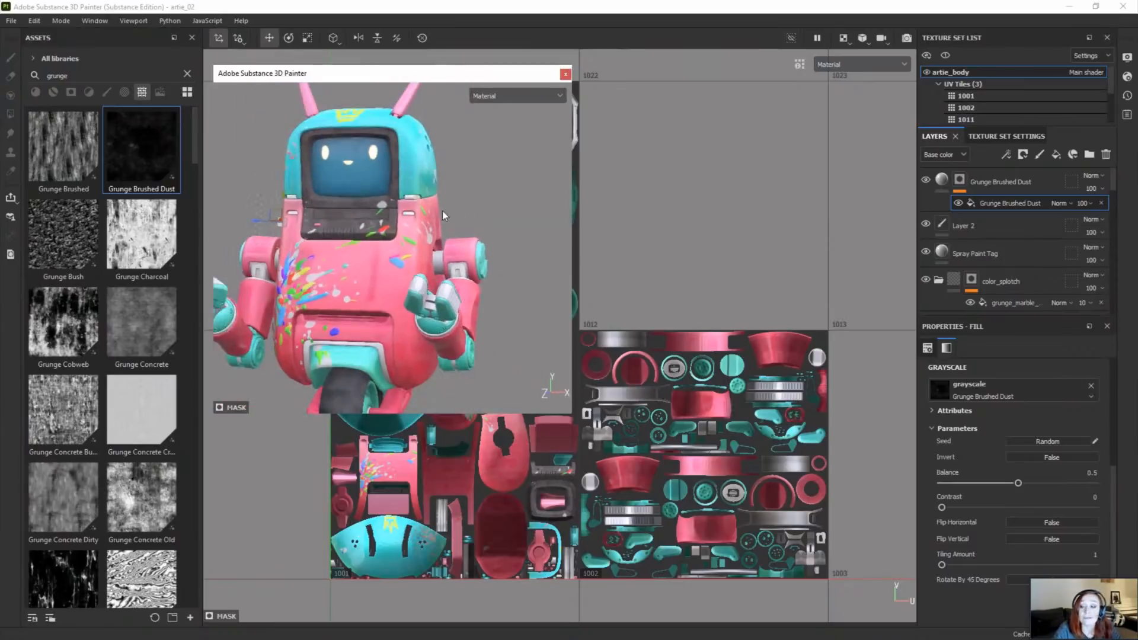
# Step: Set the Balance of the Grunge Brushed Dust mask fill to 0.54 from within the floating 3D window
pyautogui.rightClick(477, 193)
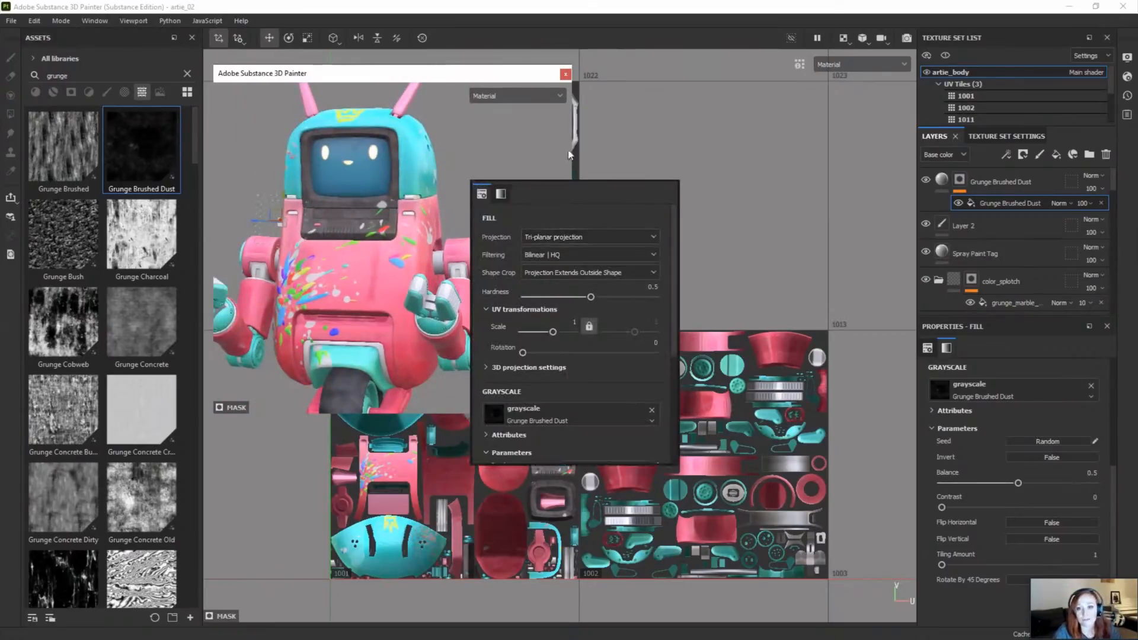
pyautogui.scroll(-5, 532, 290)
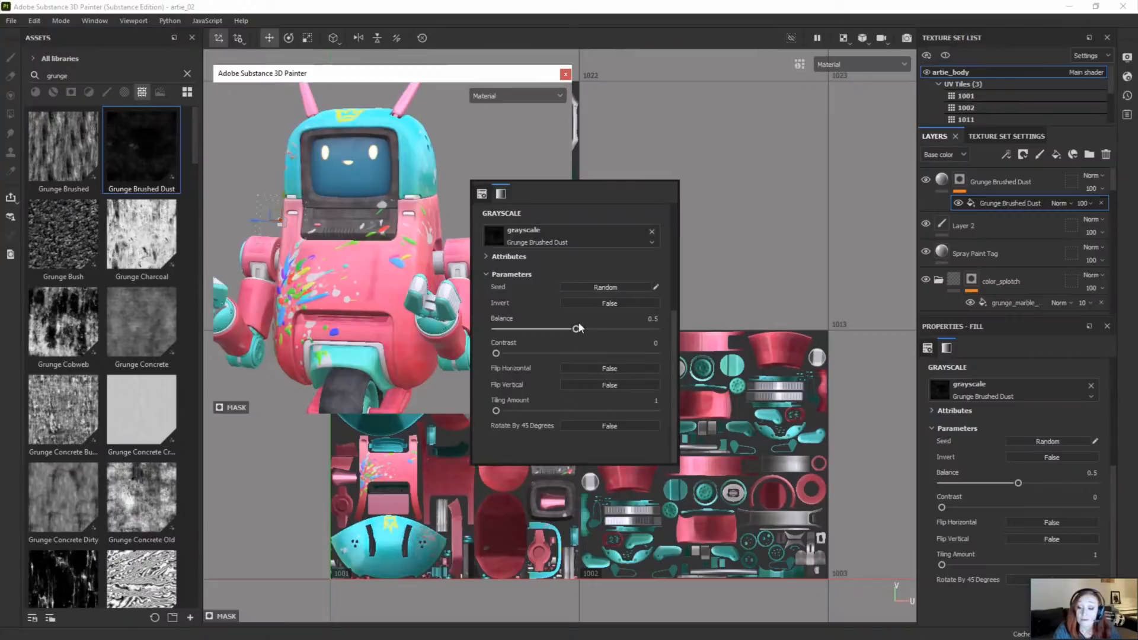
pyautogui.moveTo(578, 329)
pyautogui.mouseDown()
pyautogui.moveTo(552, 327)
pyautogui.moveTo(584, 329)
pyautogui.mouseUp()
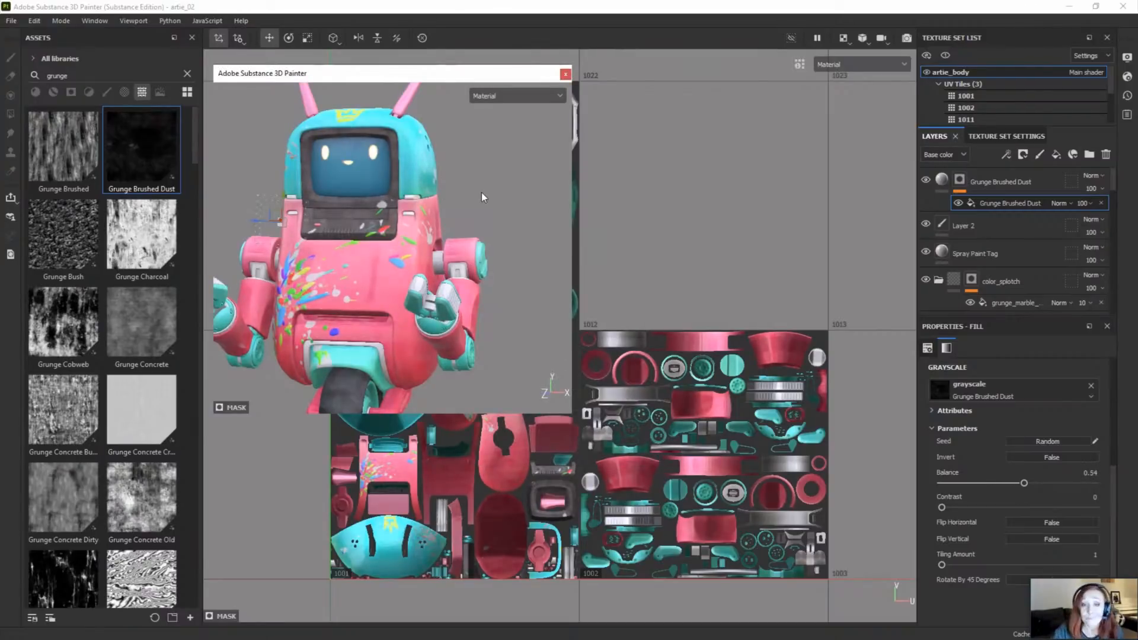
# Step: Shrink the floating 3D window and move it down over the lower UV tiles, uncovering tile 1021 in the 2D view
pyautogui.keyDown('alt'); pyautogui.moveTo(481, 192); pyautogui.dragTo(442, 227); pyautogui.keyUp('alt')
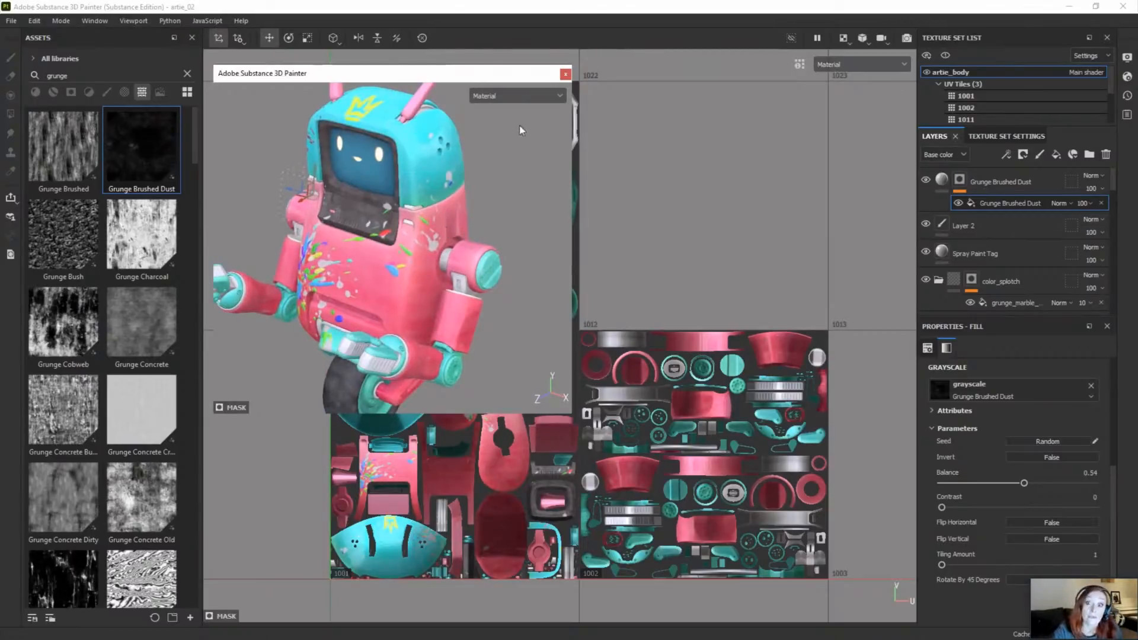
pyautogui.moveTo(573, 415); pyautogui.dragTo(493, 373)
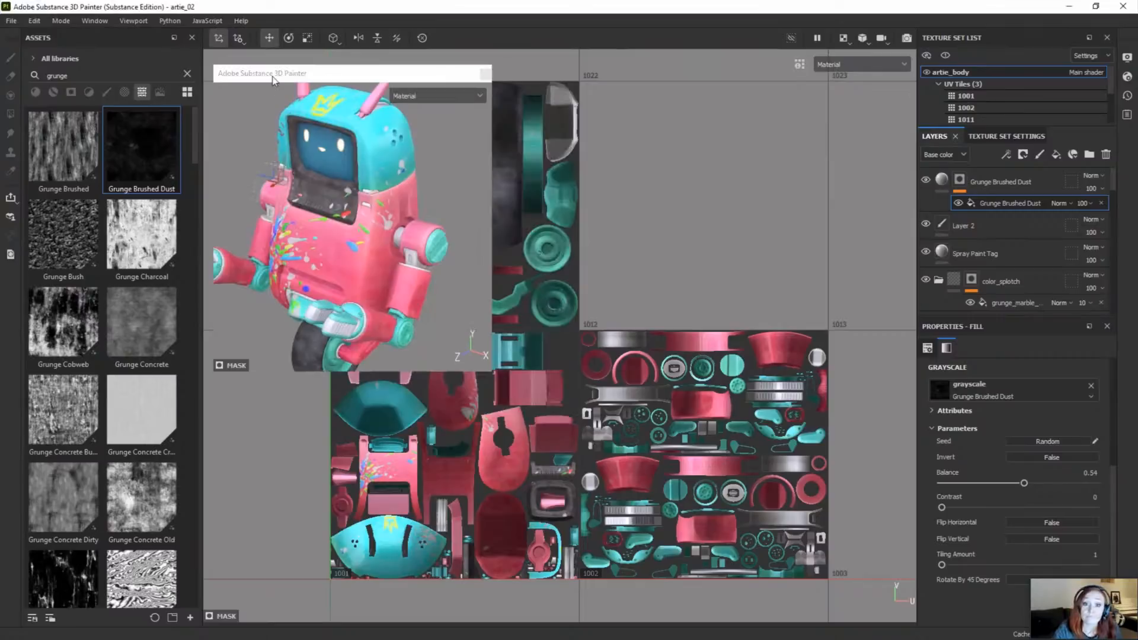
pyautogui.moveTo(273, 79); pyautogui.dragTo(293, 300)
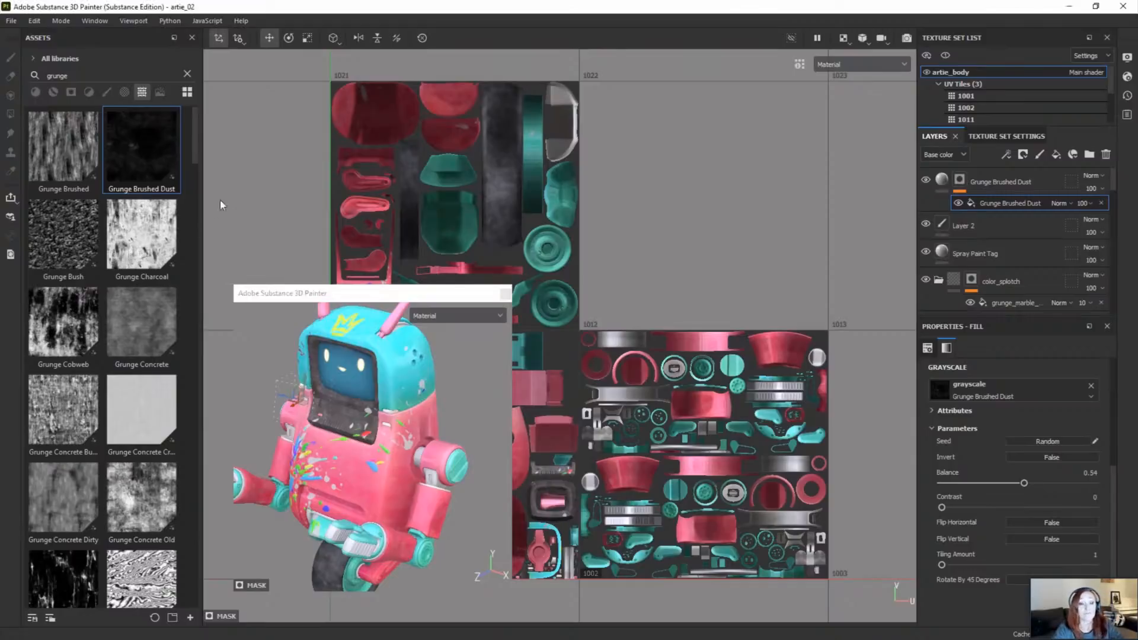
pyautogui.click(434, 229)
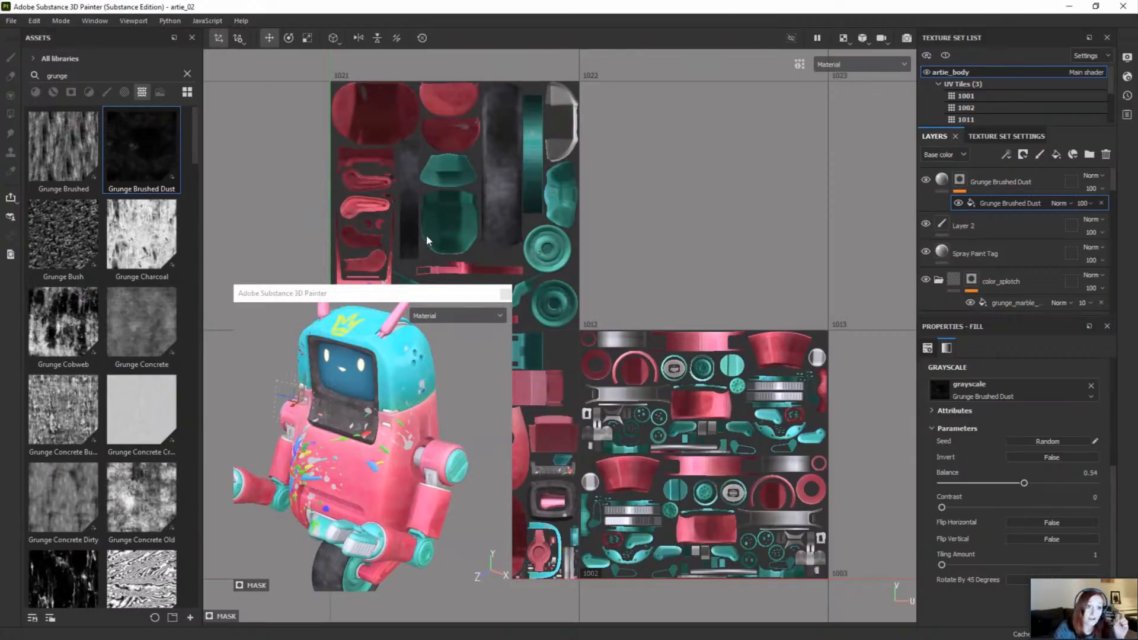
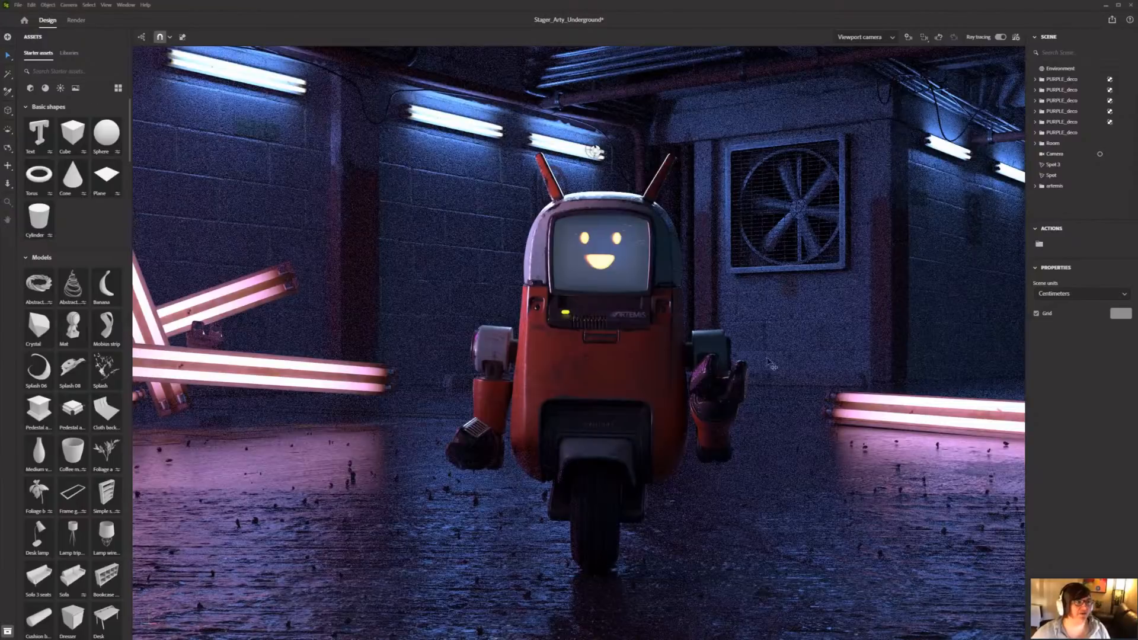
# Step: Switch to Stager and inspect the ray-traced robot in the neon-lit underground car park from several angles and distances
pyautogui.press('1')
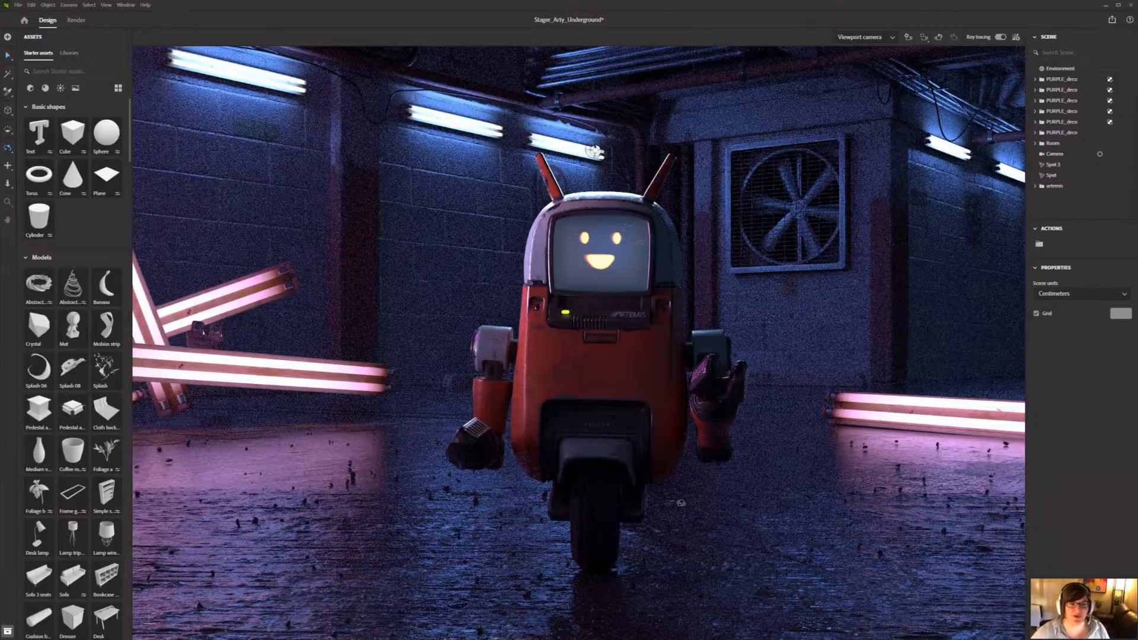
pyautogui.moveTo(594, 150); pyautogui.dragTo(731, 129)
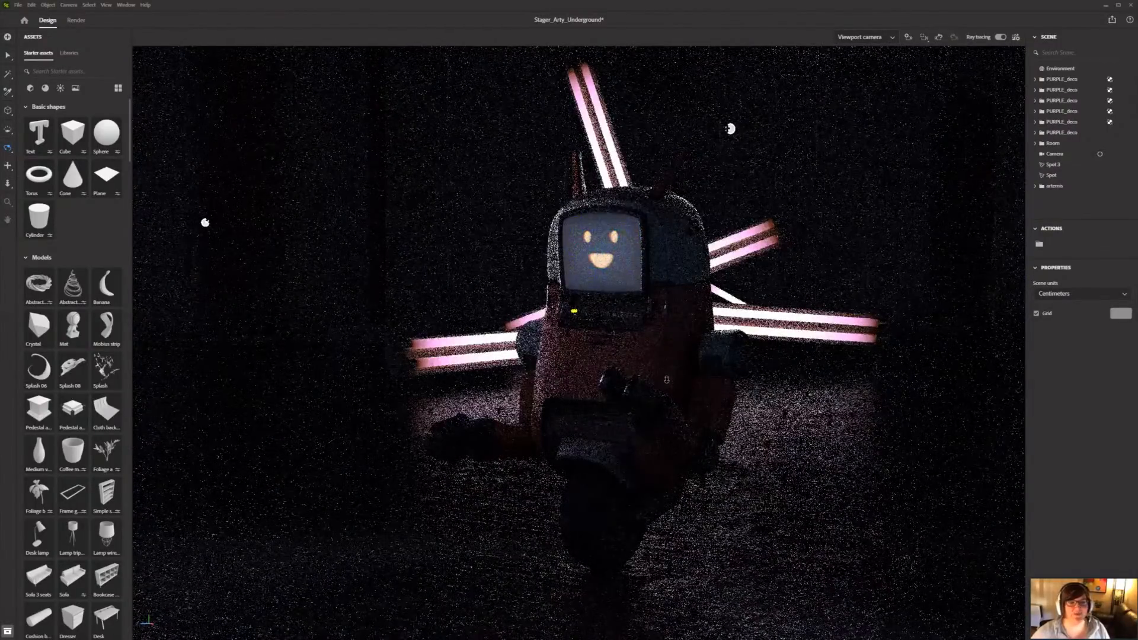
pyautogui.scroll(-3, 700, 382)
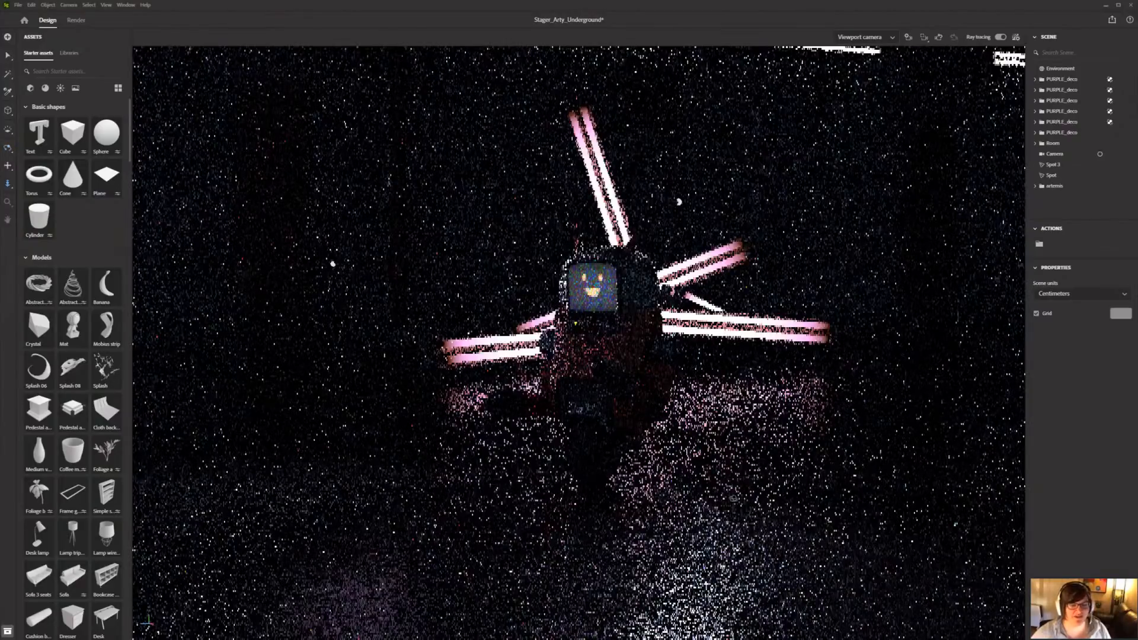
pyautogui.scroll(-2, 734, 498)
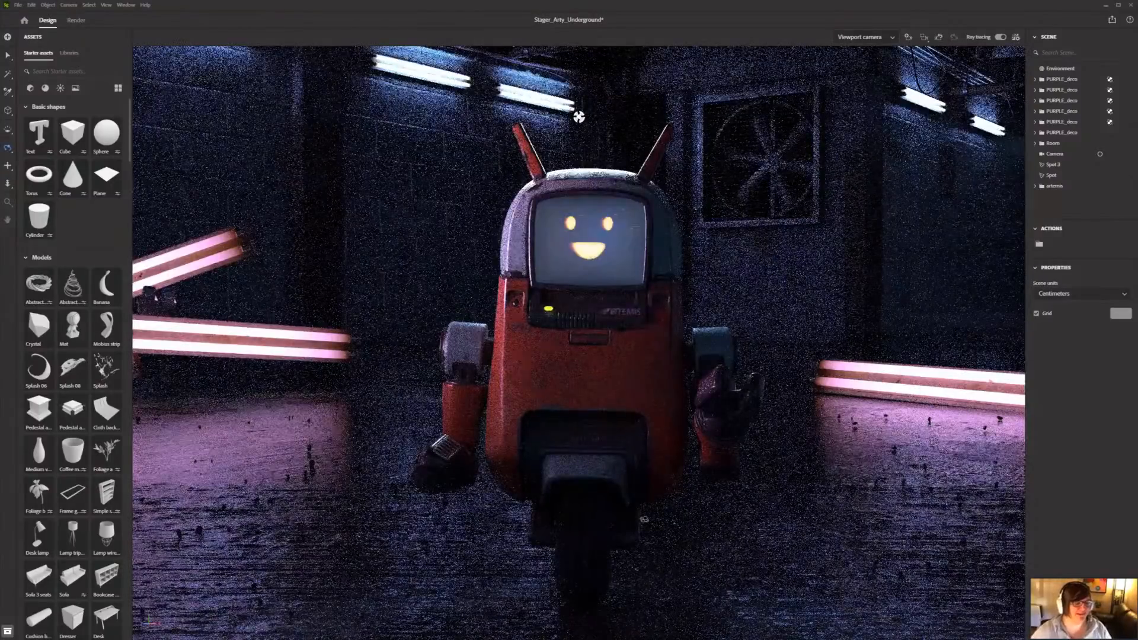
pyautogui.moveTo(579, 117); pyautogui.dragTo(533, 82)
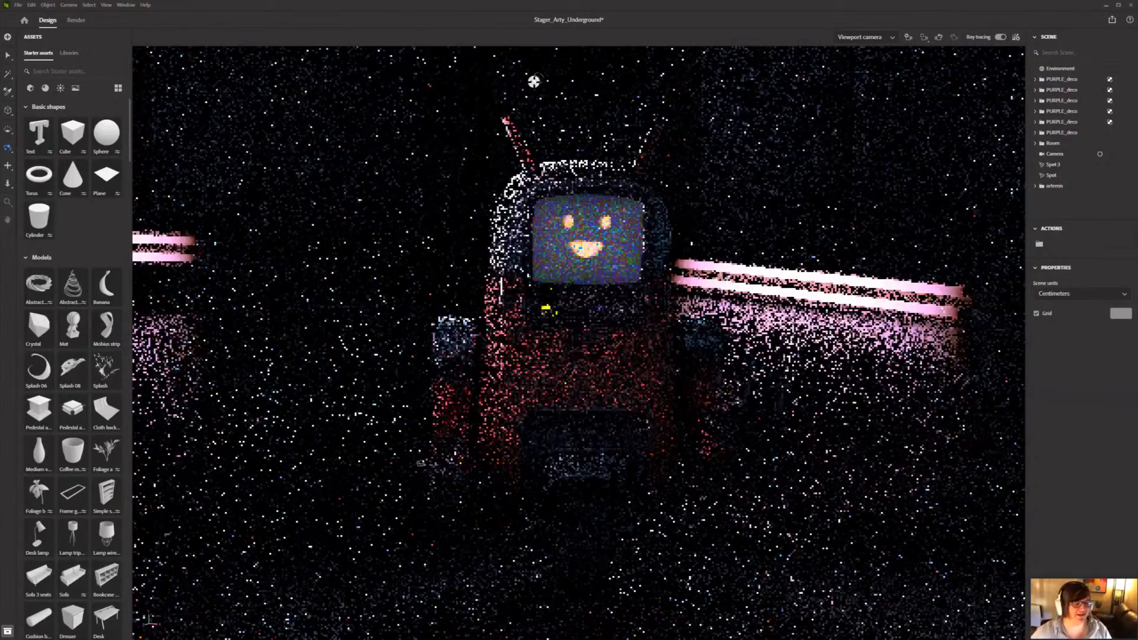
pyautogui.moveTo(534, 81); pyautogui.dragTo(632, 90)
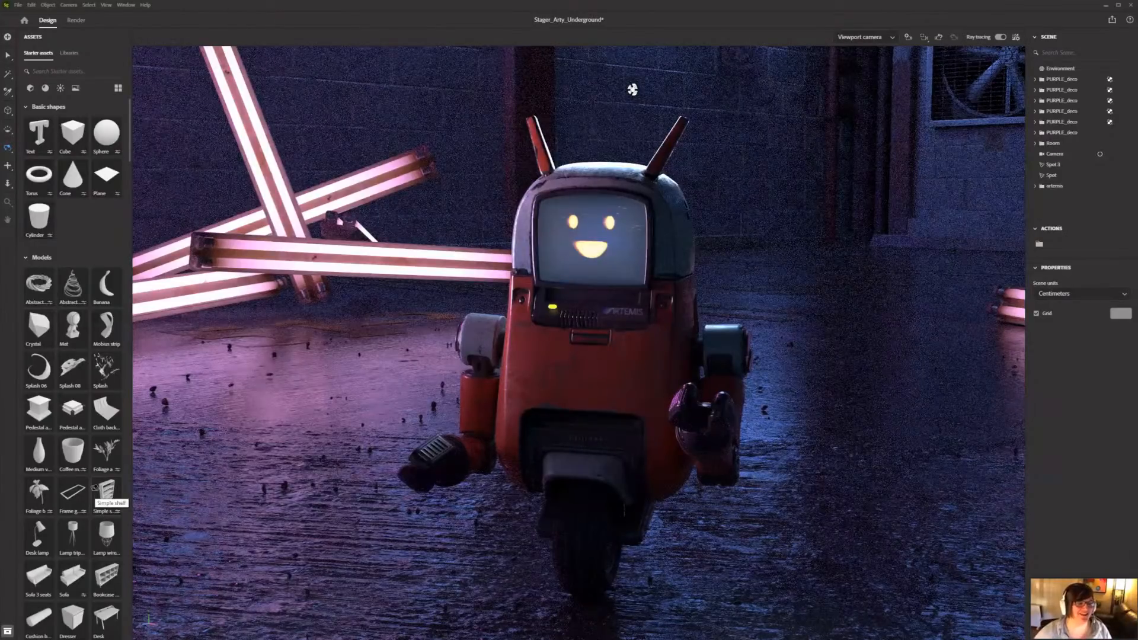
pyautogui.moveTo(697, 421); pyautogui.dragTo(693, 371)
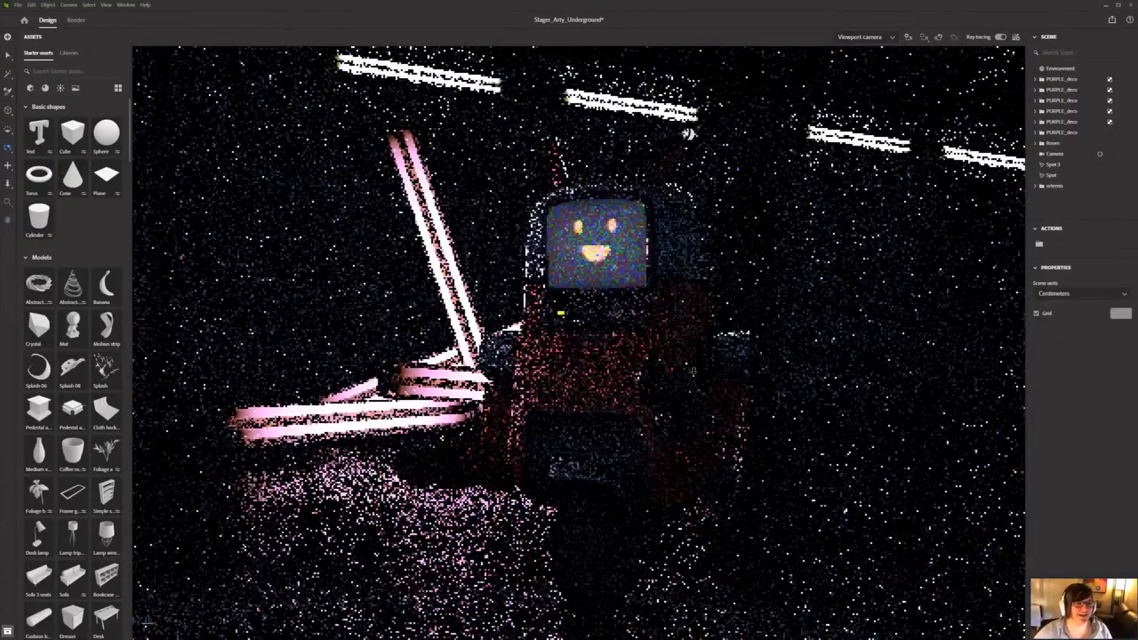
pyautogui.moveTo(719, 413); pyautogui.dragTo(729, 428)
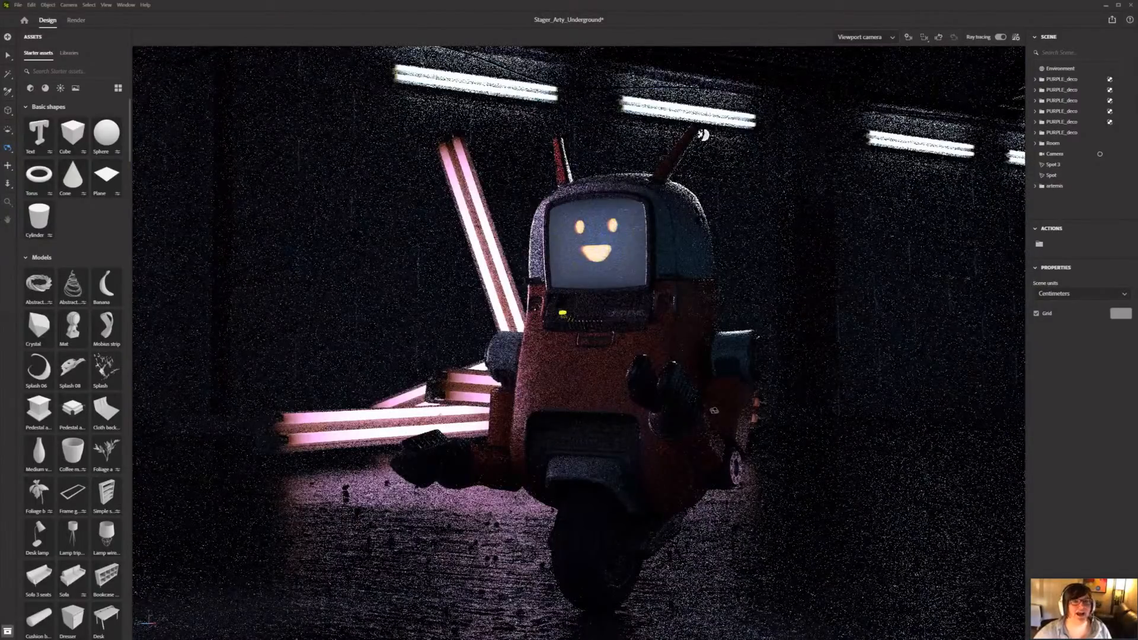
pyautogui.scroll(-2, 817, 222)
pyautogui.scroll(-1, 818, 225)
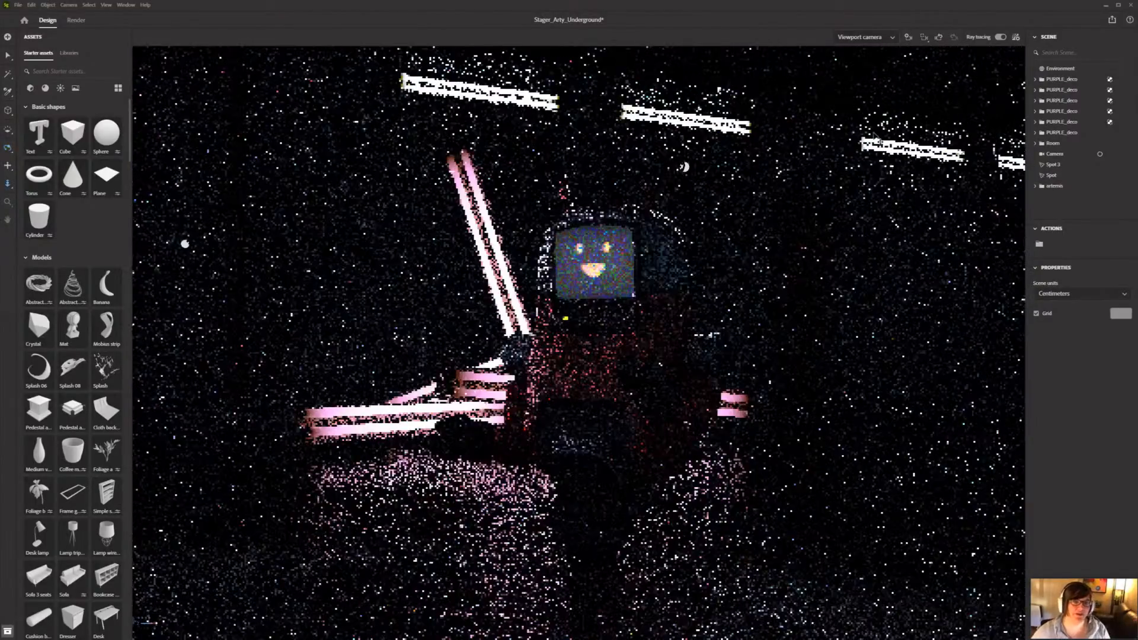
pyautogui.scroll(-4, 818, 225)
pyautogui.moveTo(864, 121); pyautogui.dragTo(875, 137)
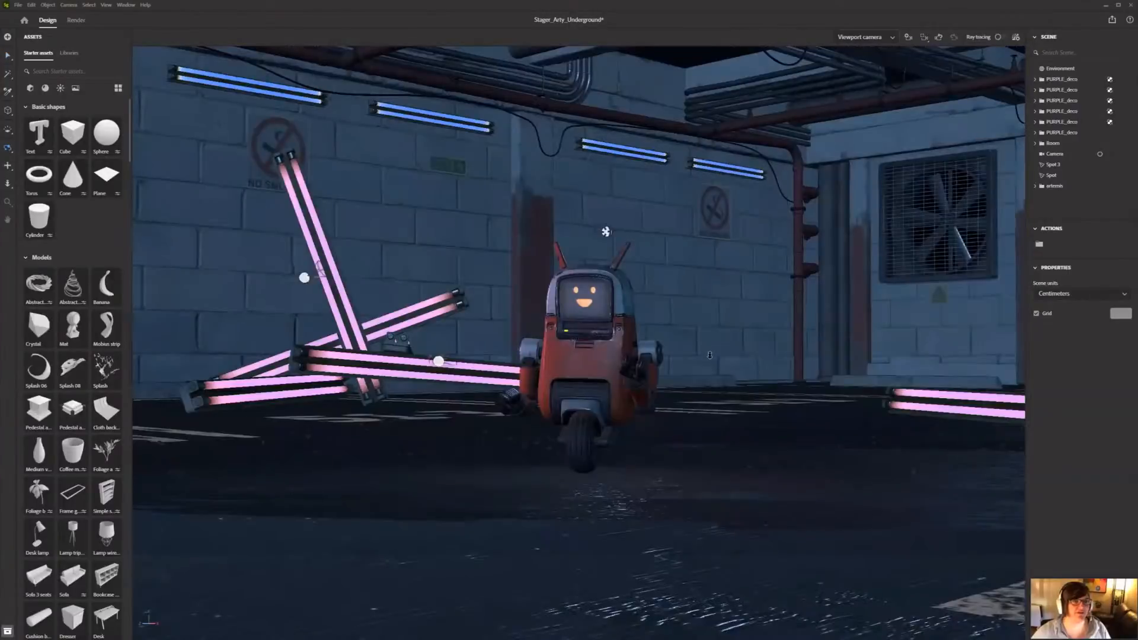
pyautogui.scroll(5, 706, 344)
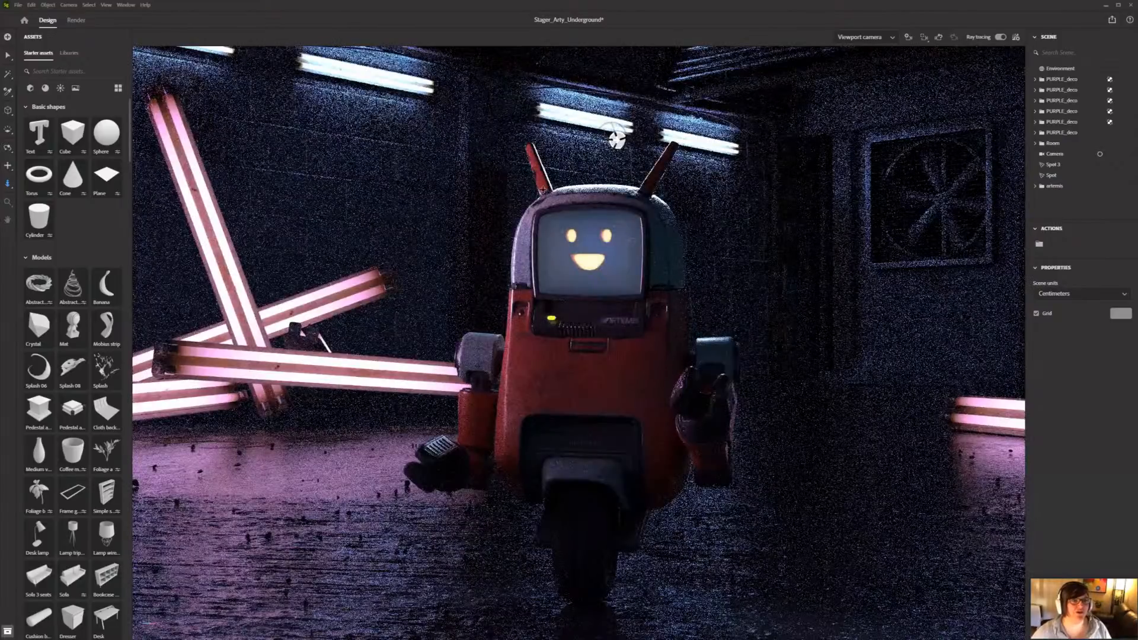
# Step: Turn off ray tracing and frame the robot on the car park floor from above
pyautogui.keyDown('alt'); pyautogui.moveTo(617, 258); pyautogui.dragTo(616, 287); pyautogui.keyUp('alt')
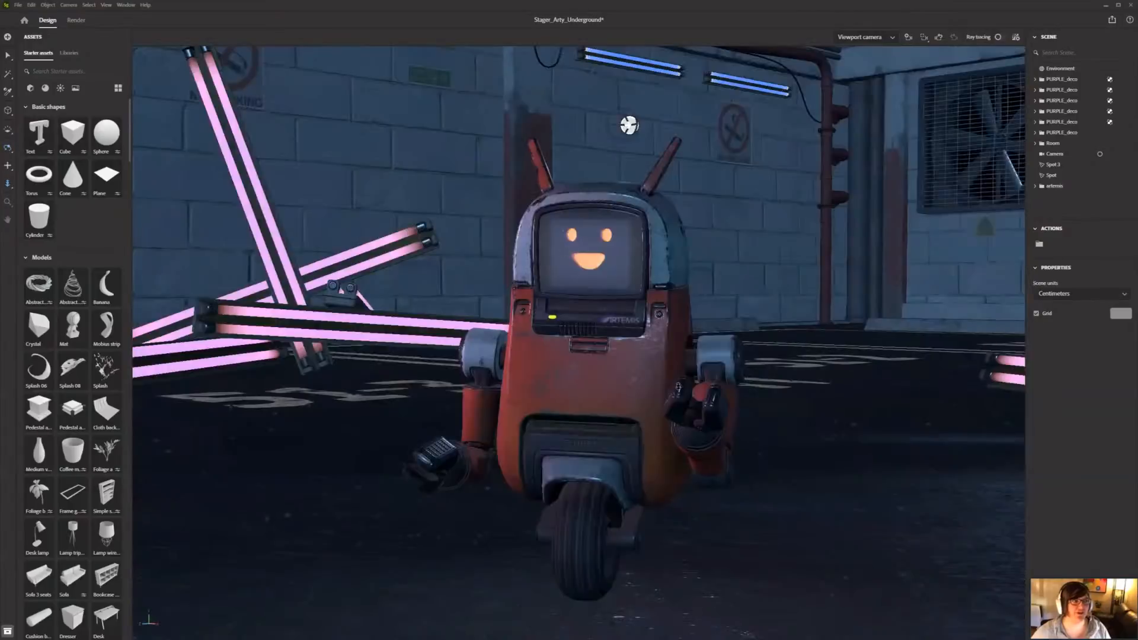
pyautogui.keyDown('alt'); pyautogui.moveTo(613, 291); pyautogui.dragTo(606, 454, button='right'); pyautogui.keyUp('alt')
pyautogui.keyDown('alt'); pyautogui.moveTo(586, 356); pyautogui.dragTo(664, 520, button='right'); pyautogui.keyUp('alt')
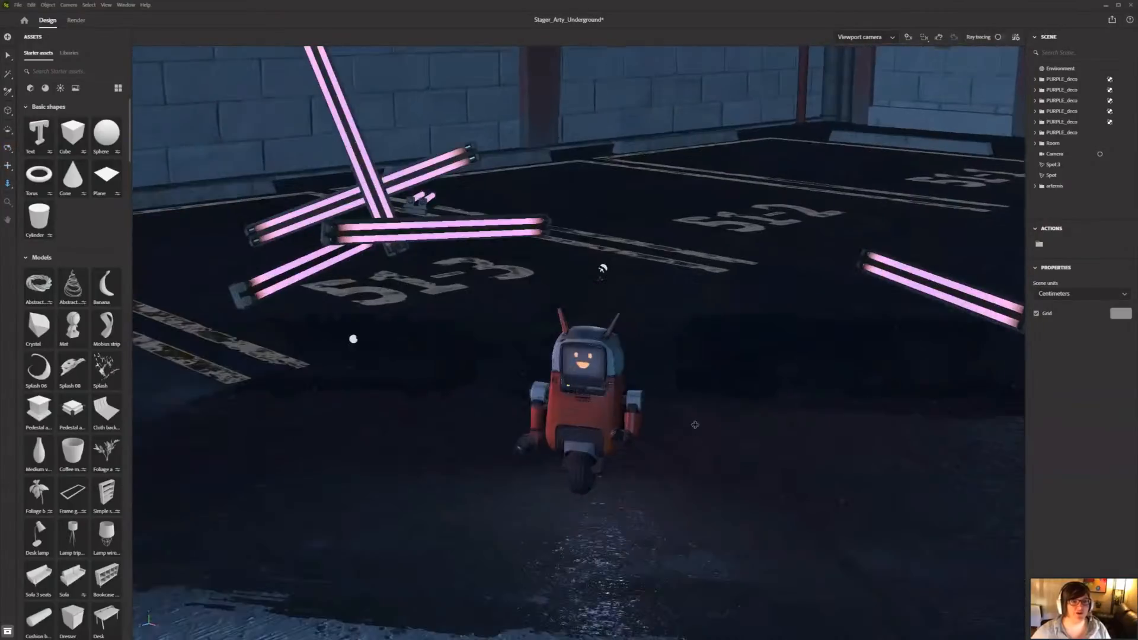
pyautogui.keyDown('alt'); pyautogui.moveTo(695, 425); pyautogui.dragTo(720, 504, button='right'); pyautogui.keyUp('alt')
pyautogui.keyDown('alt'); pyautogui.moveTo(718, 306); pyautogui.dragTo(712, 235, button='middle'); pyautogui.keyUp('alt')
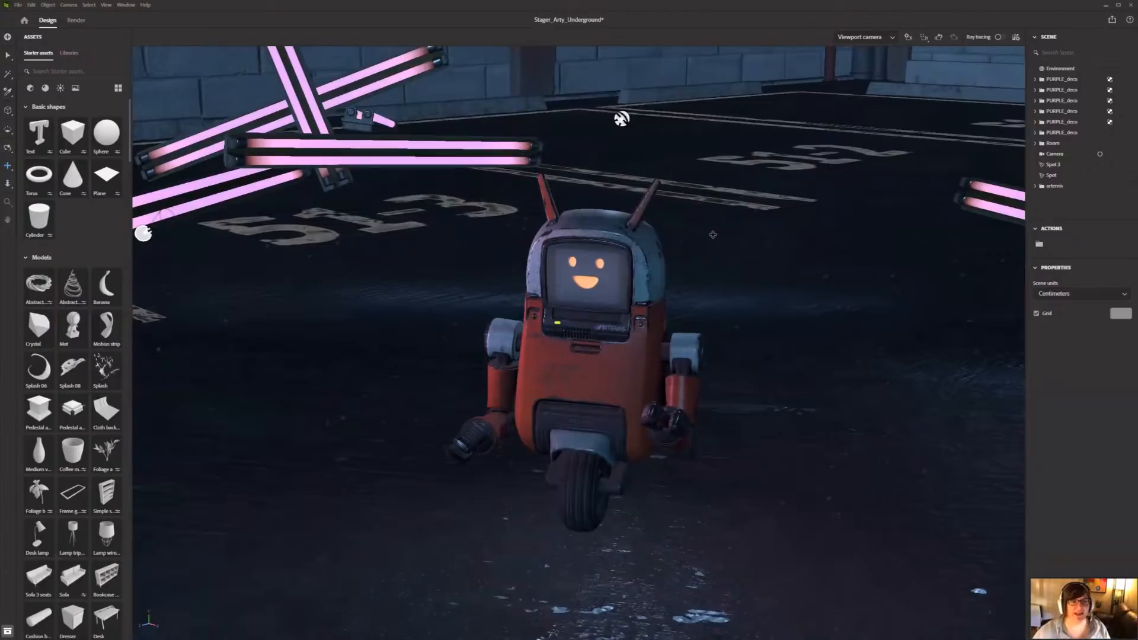
# Step: Move the artemis robot sideways along its X axis, scale it up uniformly and undo the last position change
pyautogui.press('v')
pyautogui.click(578, 410)
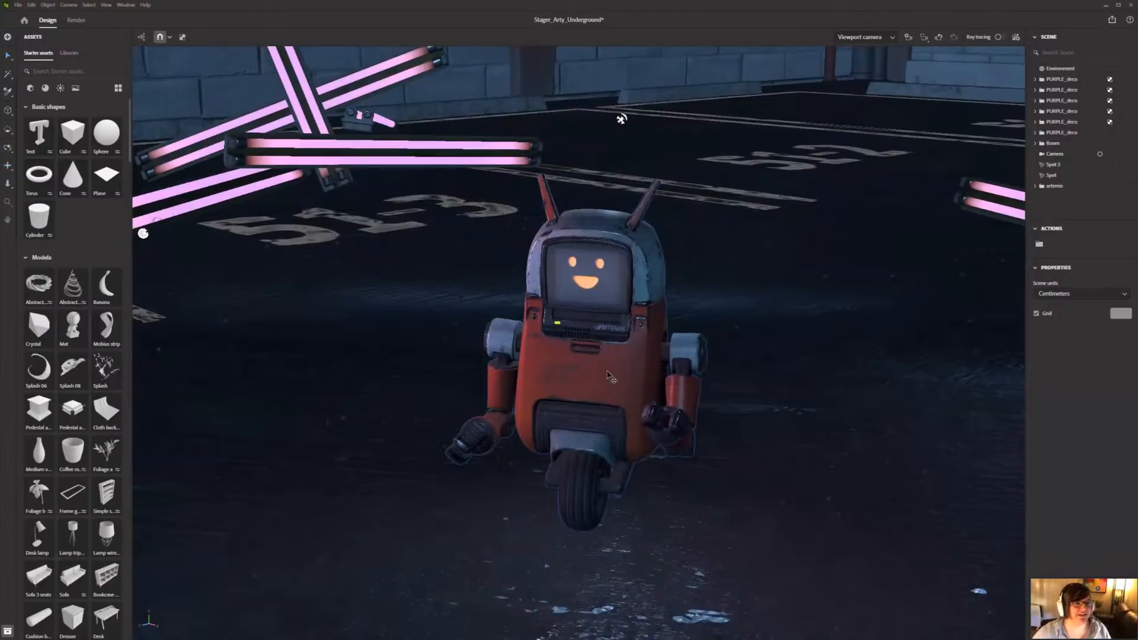
pyautogui.click(611, 377)
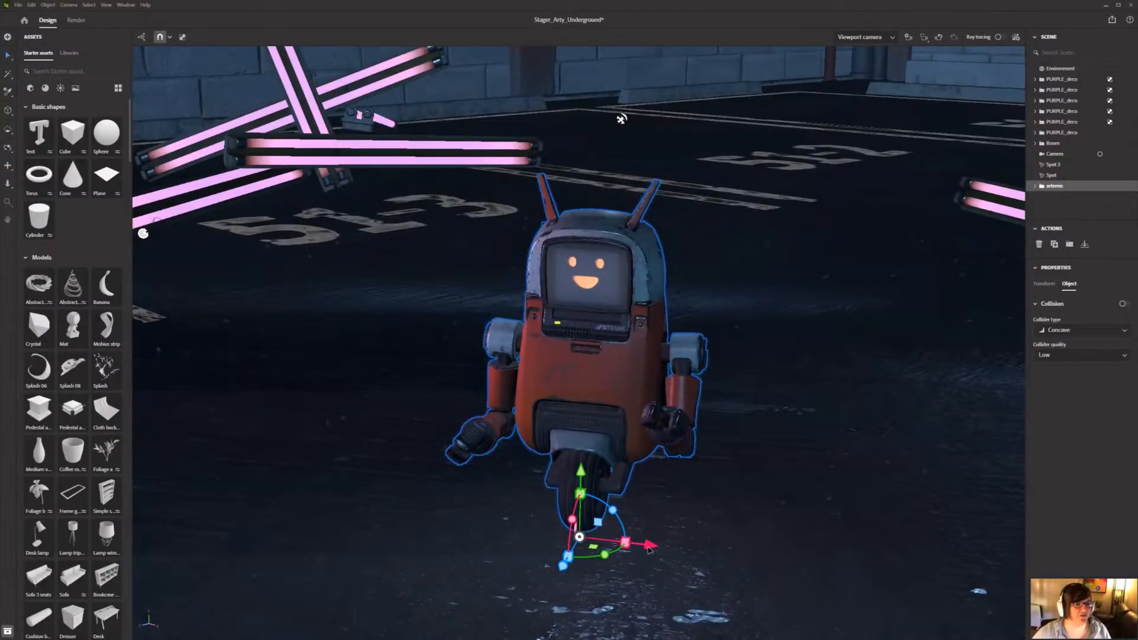
pyautogui.moveTo(649, 550)
pyautogui.mouseDown()
pyautogui.moveTo(578, 552)
pyautogui.moveTo(665, 585)
pyautogui.moveTo(634, 565)
pyautogui.moveTo(654, 563)
pyautogui.mouseUp()
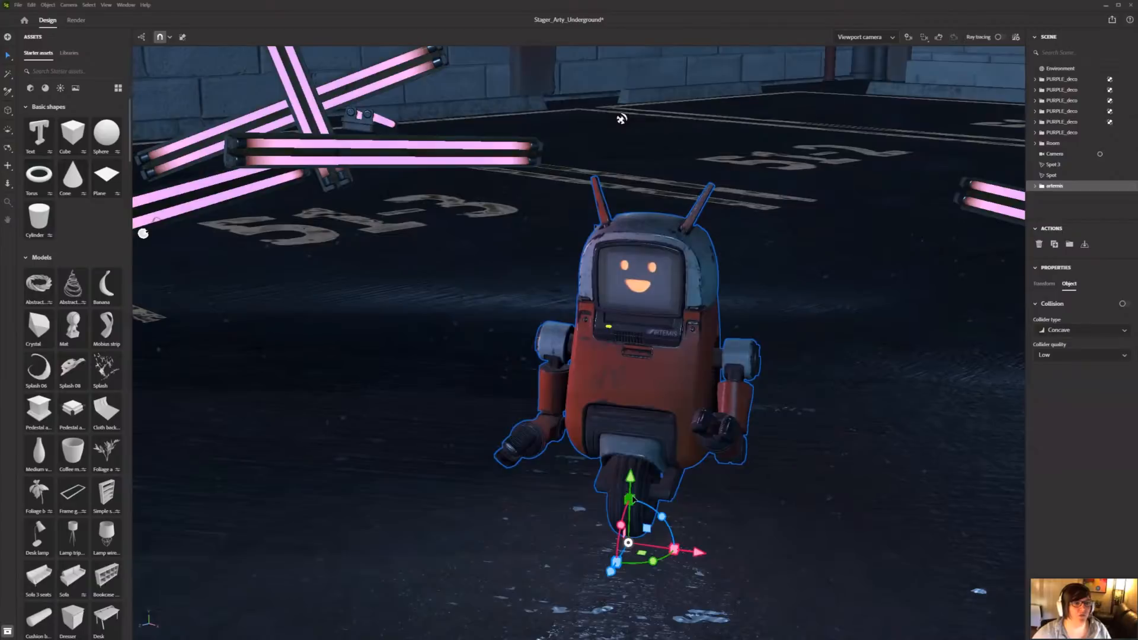
pyautogui.keyDown('shift'); pyautogui.moveTo(631, 500); pyautogui.dragTo(715, 559); pyautogui.keyUp('shift')
pyautogui.moveTo(737, 296); pyautogui.dragTo(710, 299)
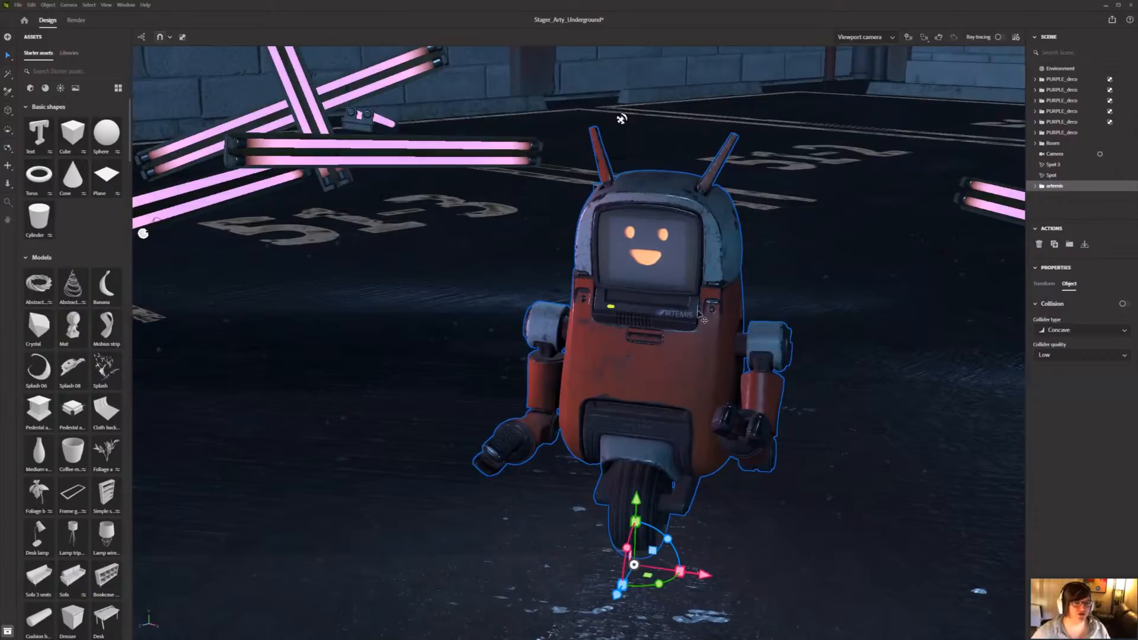
pyautogui.hotkey('ctrl', 'z')
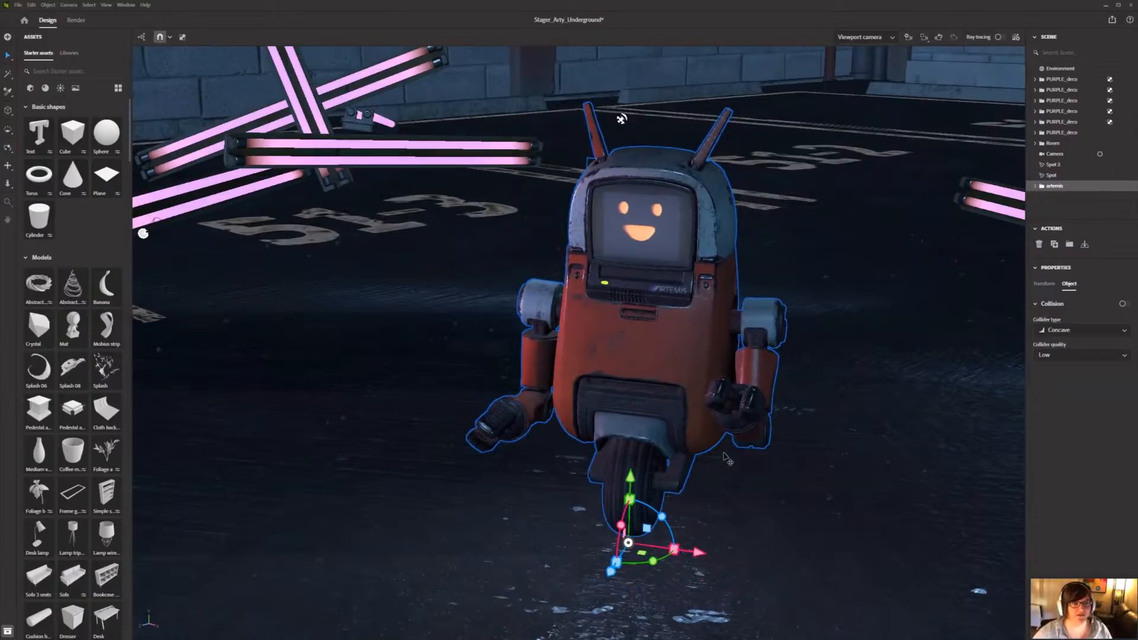
# Step: Select the four concrete wheel stops along the side wall and activate the align and distribute tool for them
pyautogui.moveTo(745, 425); pyautogui.dragTo(729, 399, button='middle')
pyautogui.scroll(-10, 794, 279)
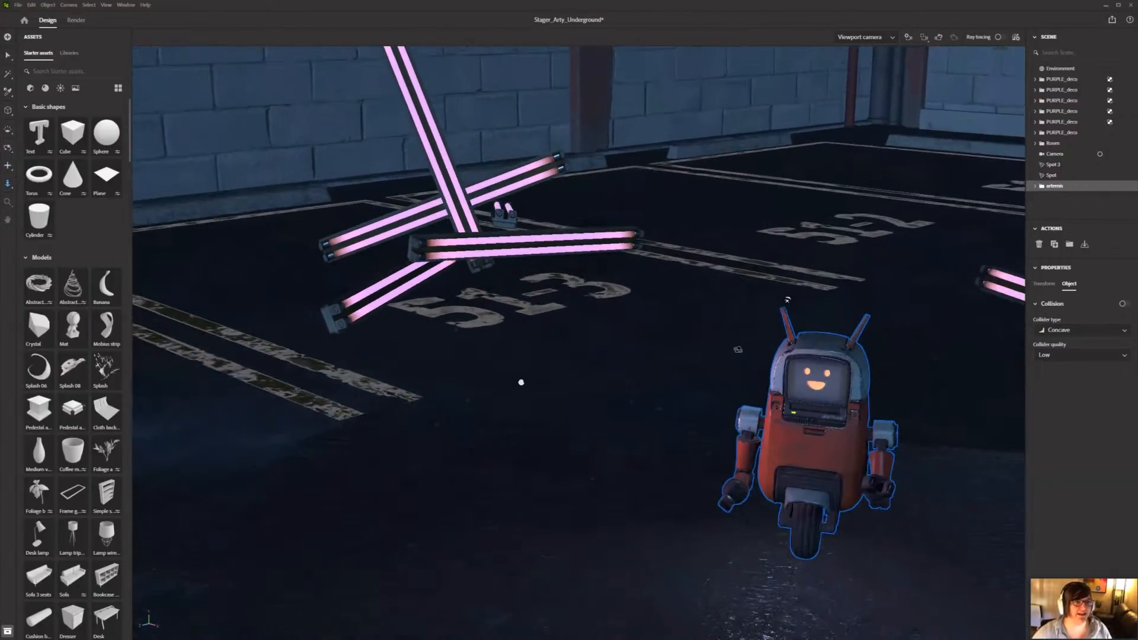
pyautogui.moveTo(636, 415); pyautogui.dragTo(668, 356, button='right')
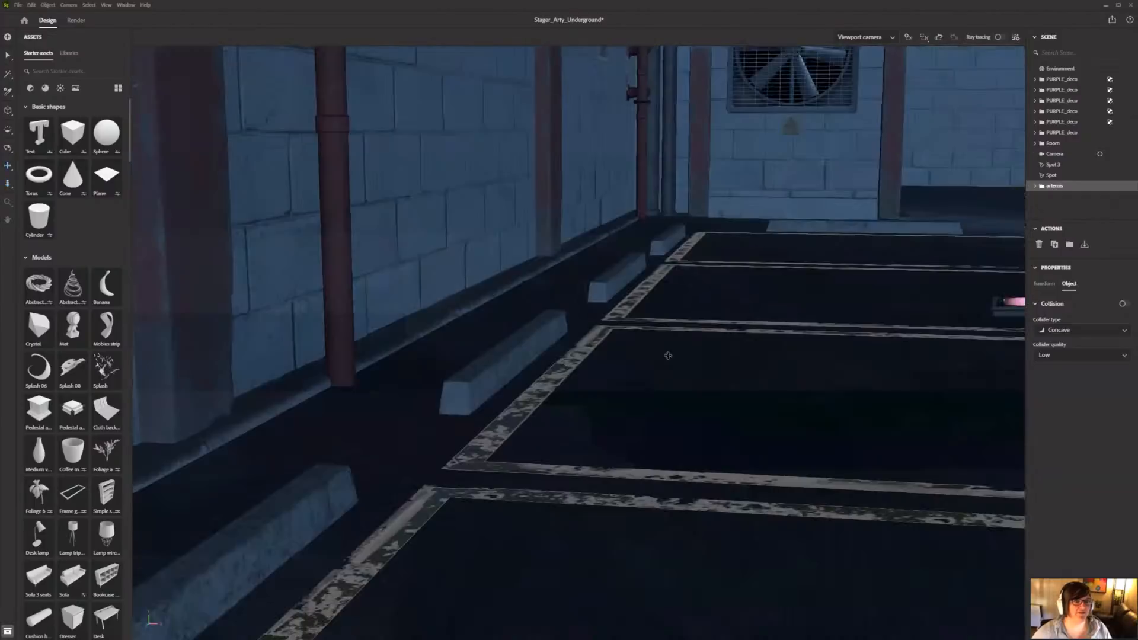
pyautogui.moveTo(334, 500); pyautogui.dragTo(369, 472, button='middle')
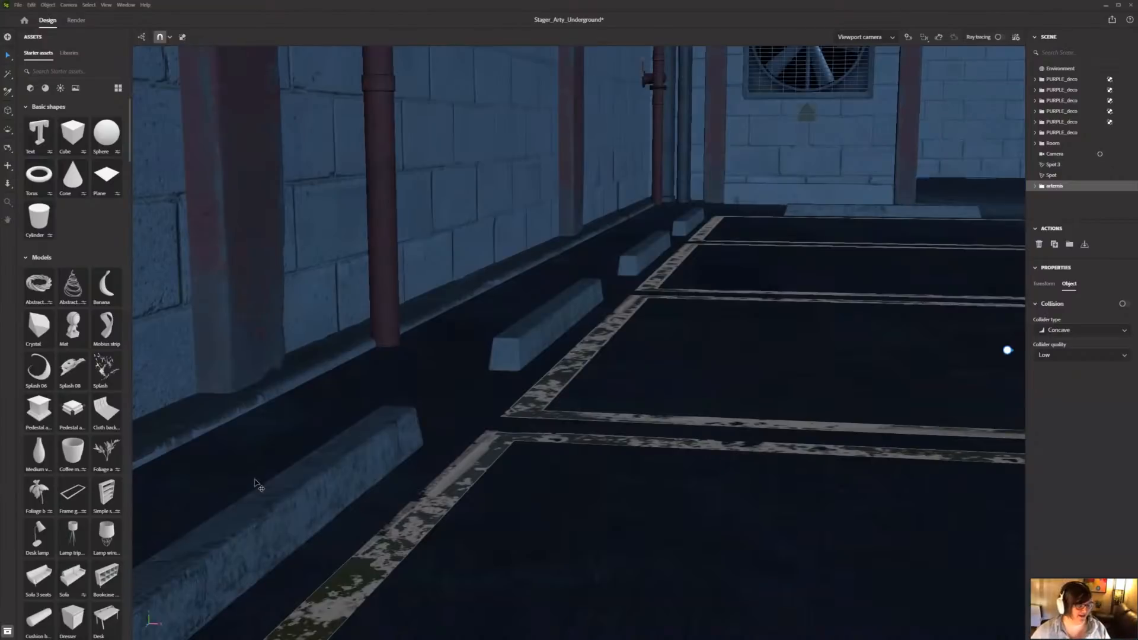
pyautogui.press('s')
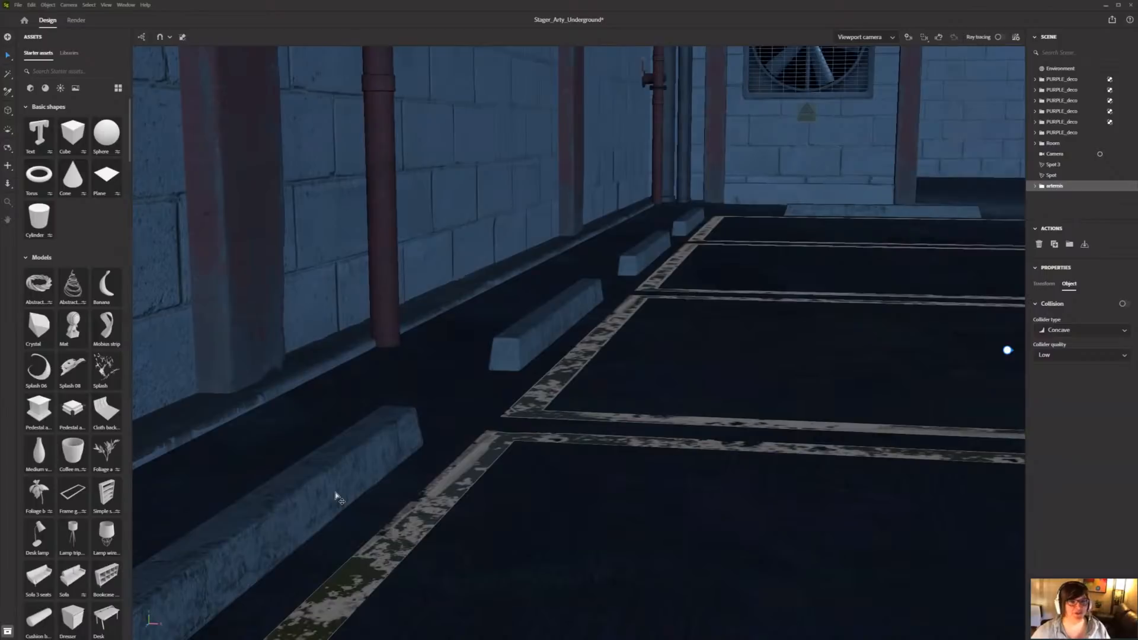
pyautogui.click(336, 496)
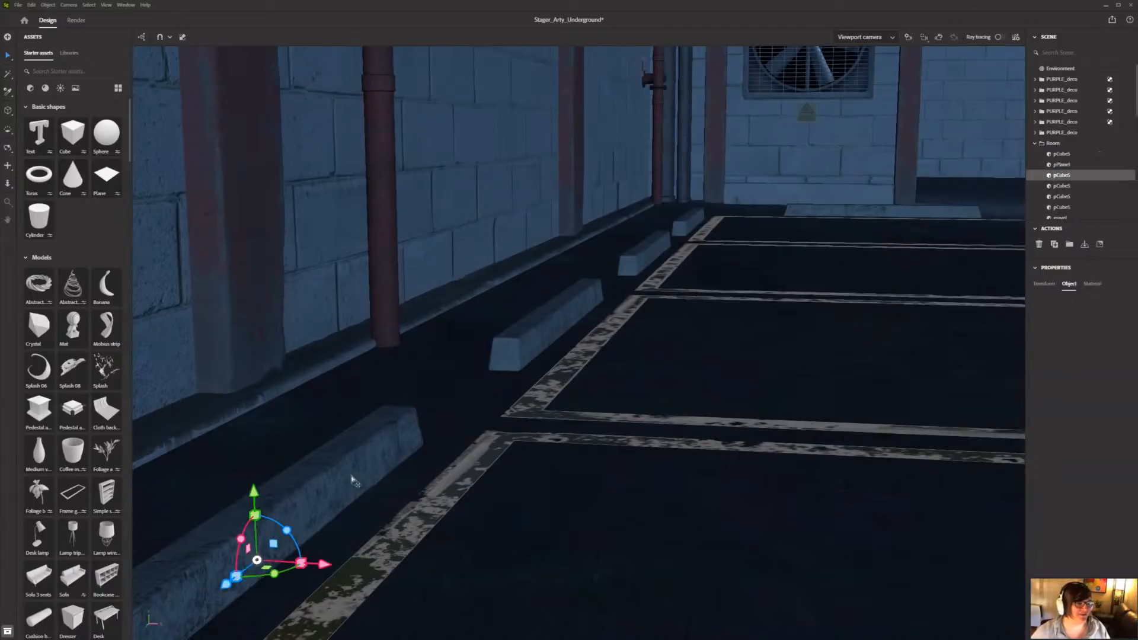
pyautogui.keyDown('shift'); pyautogui.click(547, 330); pyautogui.keyUp('shift')
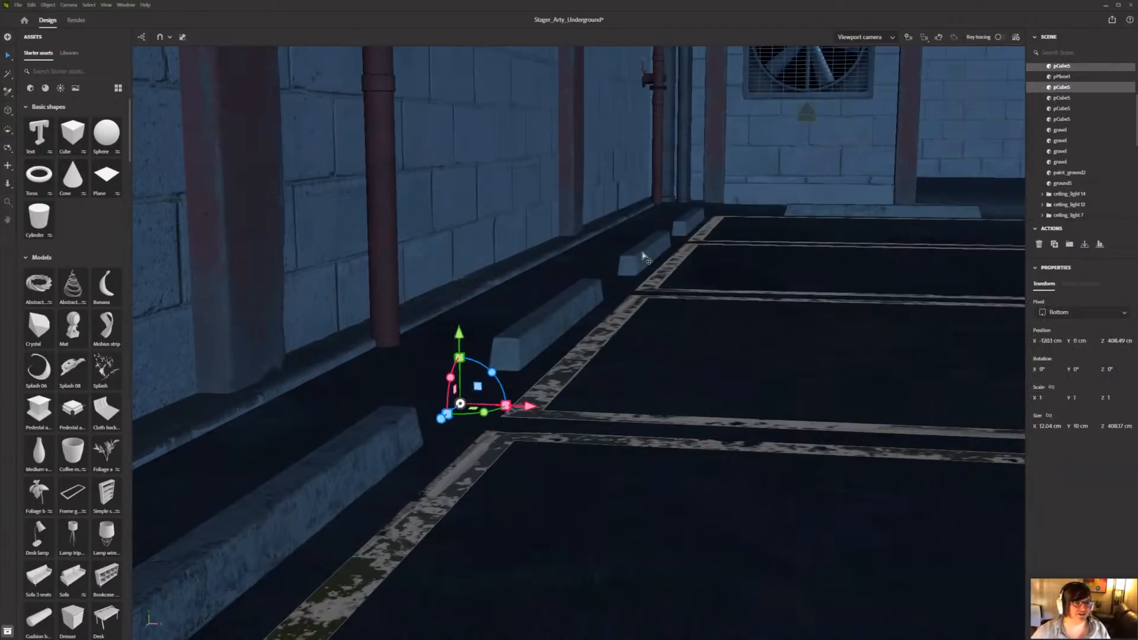
pyautogui.keyDown('shift'); pyautogui.click(682, 230); pyautogui.keyUp('shift')
pyautogui.keyDown('shift'); pyautogui.click(694, 226); pyautogui.keyUp('shift')
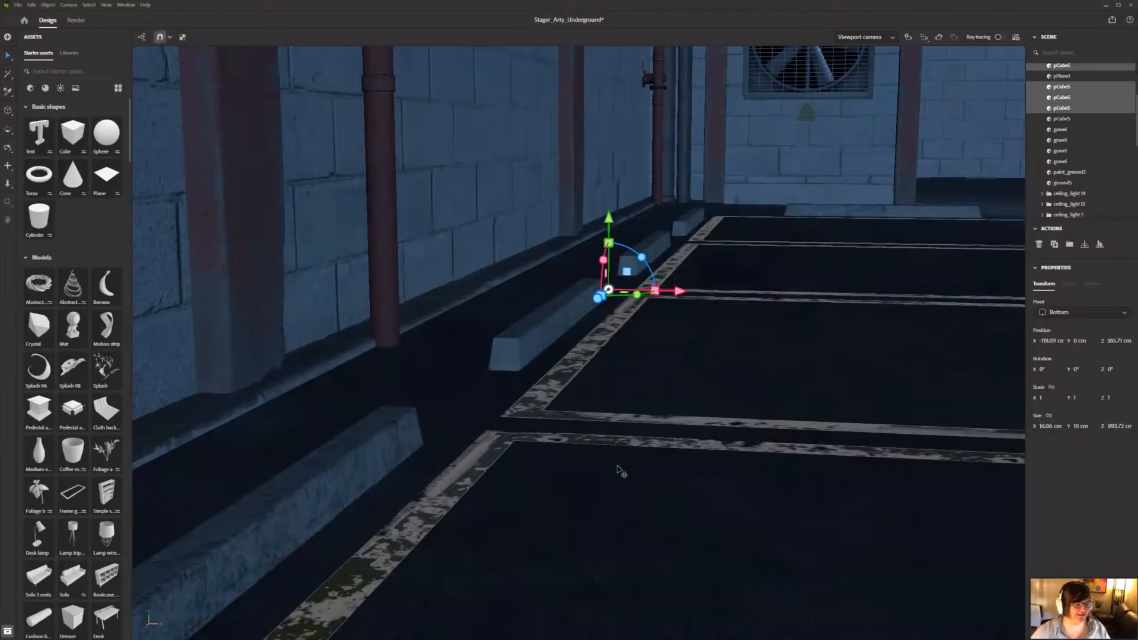
pyautogui.press('a')
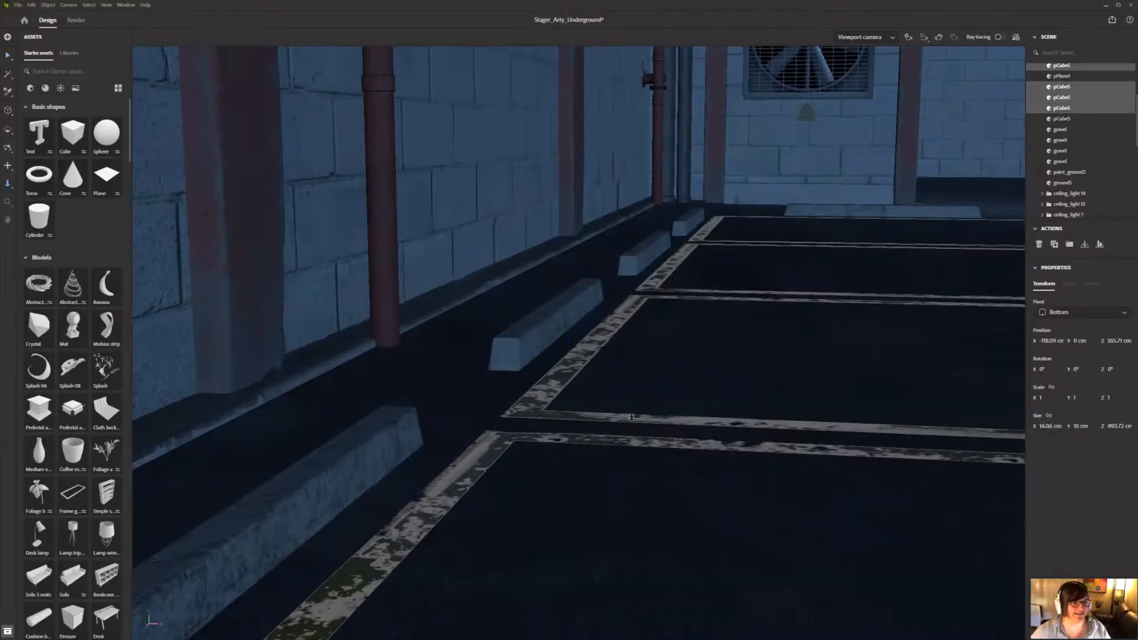
pyautogui.keyDown('alt'); pyautogui.moveTo(646, 330); pyautogui.dragTo(505, 501, button='right'); pyautogui.keyUp('alt')
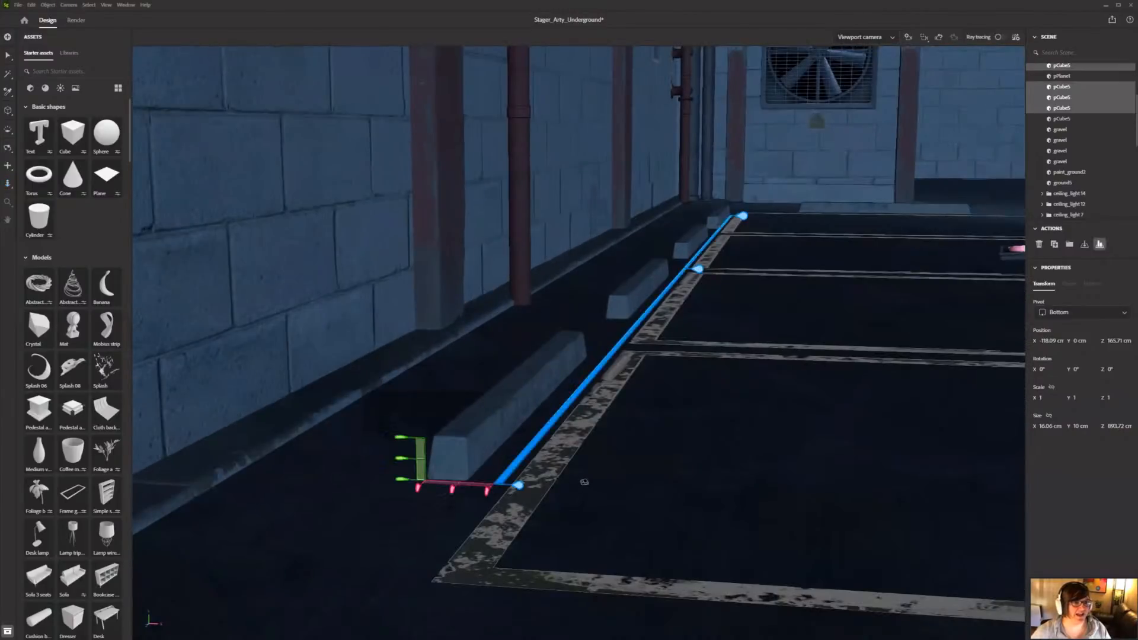
# Step: Distribute and shift the four wheel stops along the Z axis to a Z position of about 117 cm, then deselect them
pyautogui.click(580, 480)
pyautogui.keyDown('alt'); pyautogui.moveTo(580, 480); pyautogui.dragTo(599, 421, button='right'); pyautogui.keyUp('alt')
pyautogui.keyDown('alt'); pyautogui.moveTo(598, 421); pyautogui.dragTo(602, 401); pyautogui.keyUp('alt')
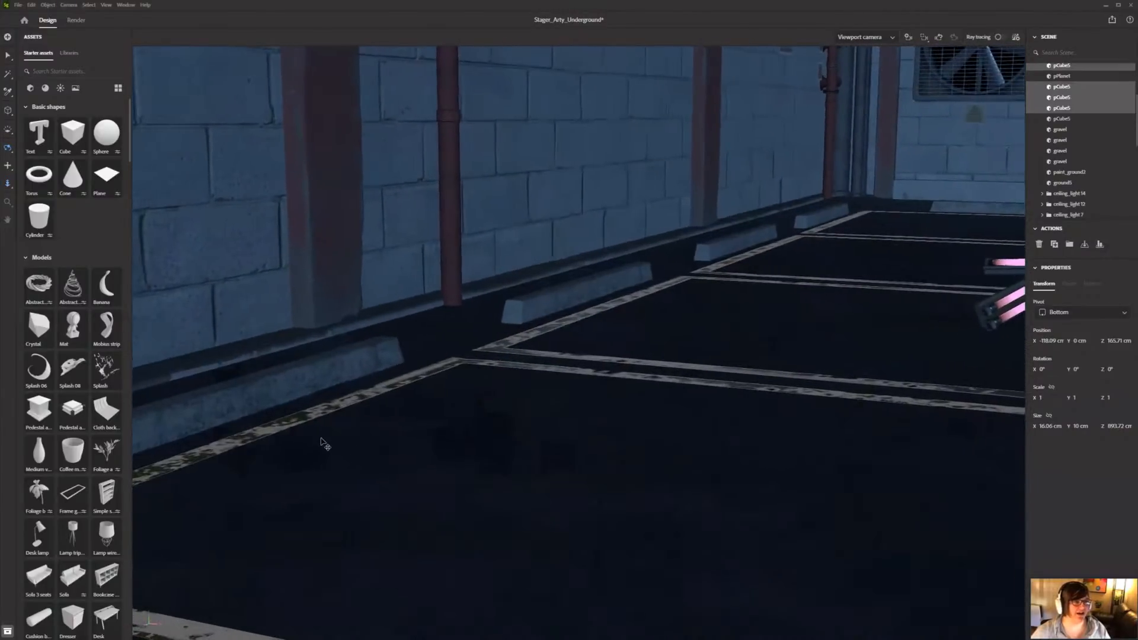
pyautogui.keyDown('alt'); pyautogui.moveTo(322, 442); pyautogui.dragTo(470, 371); pyautogui.keyUp('alt')
pyautogui.keyDown('alt'); pyautogui.moveTo(470, 371); pyautogui.dragTo(282, 434, button='right'); pyautogui.keyUp('alt')
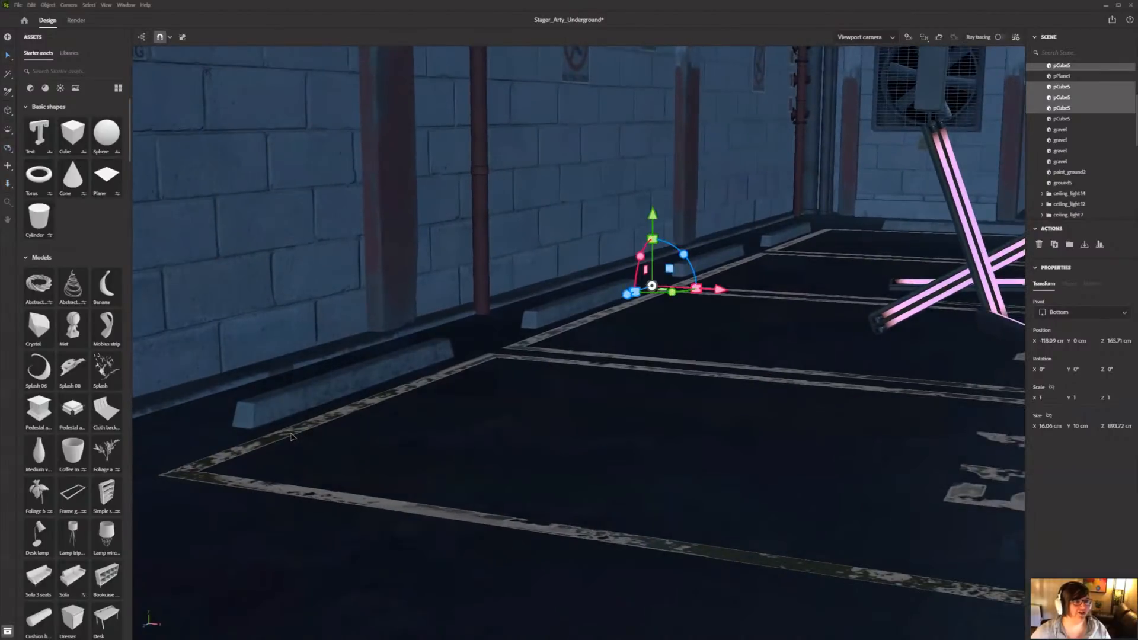
pyautogui.press('a')
pyautogui.moveTo(247, 418); pyautogui.dragTo(544, 337)
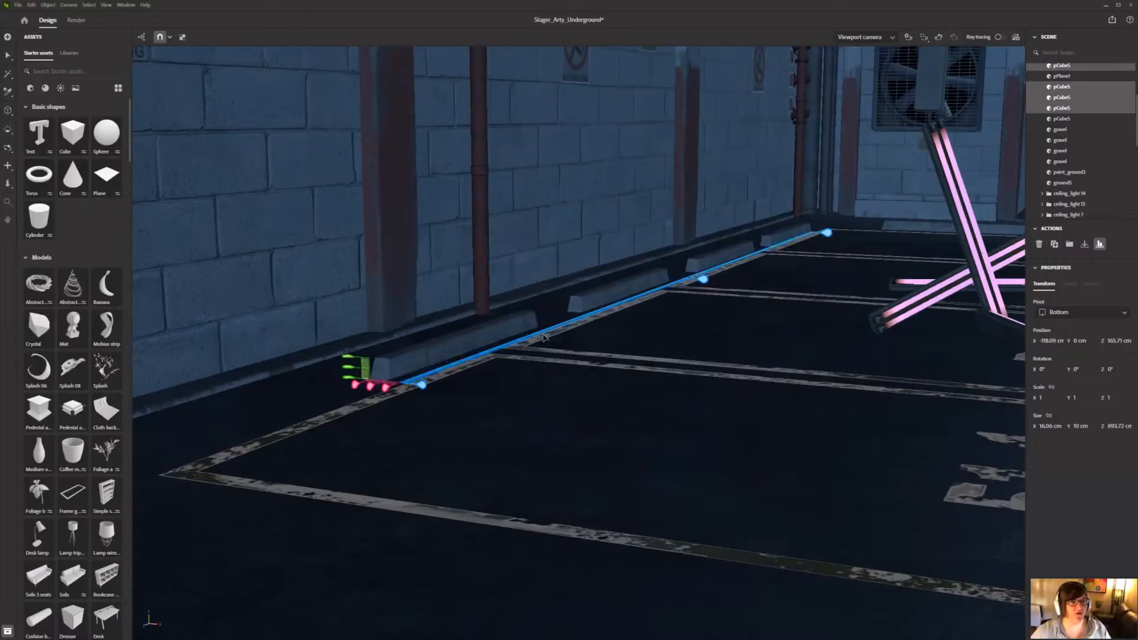
pyautogui.click(537, 335)
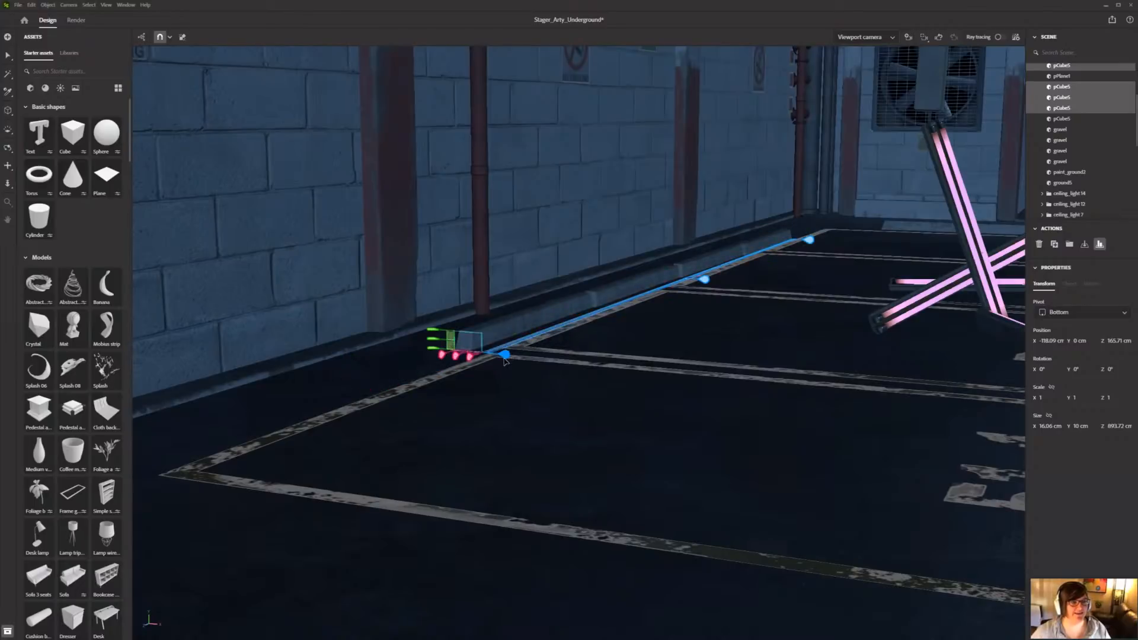
pyautogui.moveTo(499, 366); pyautogui.dragTo(298, 517)
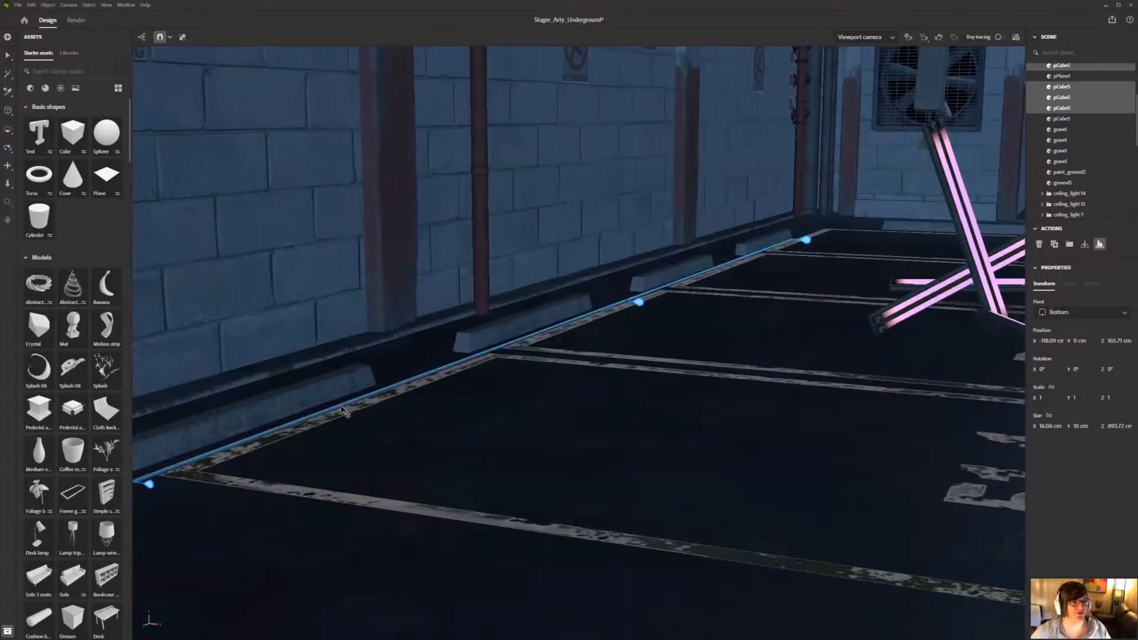
pyautogui.moveTo(327, 394); pyautogui.dragTo(400, 365)
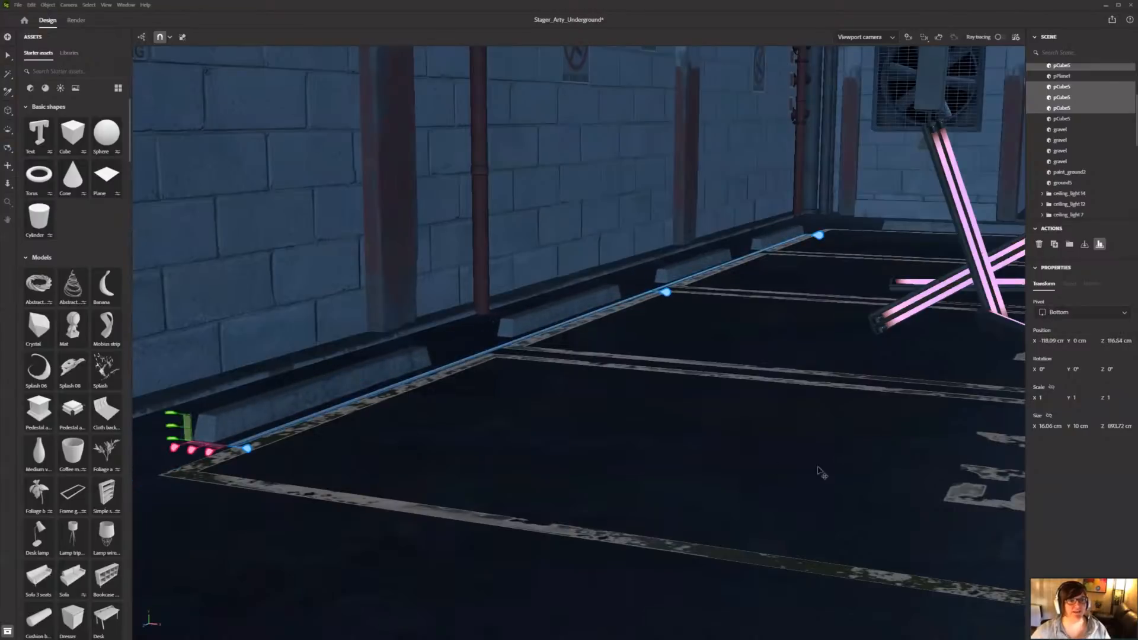
pyautogui.press('v')
pyautogui.press('Escape')
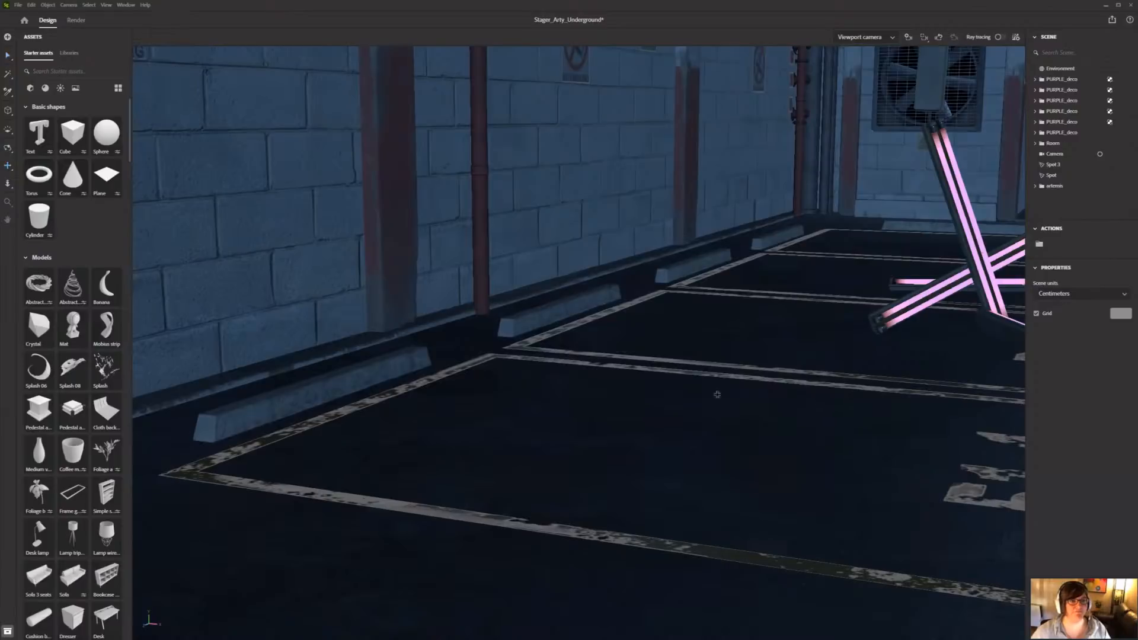
# Step: Examine the pile of pink neon tubes on parking space 51-3 from several angles
pyautogui.moveTo(716, 393); pyautogui.dragTo(106, 443, button='middle')
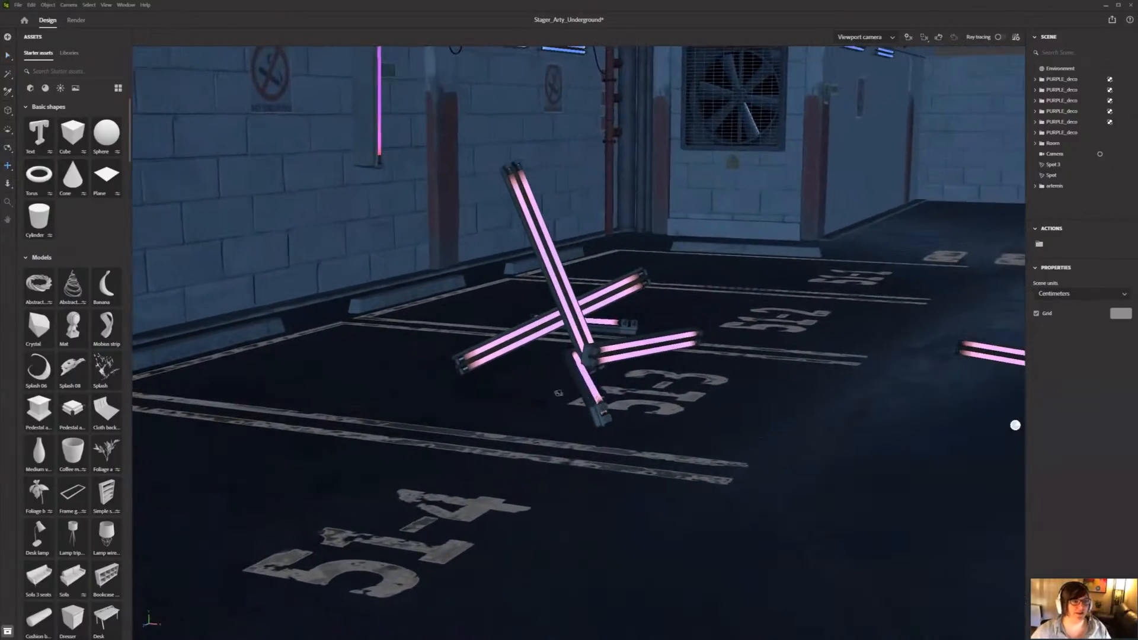
pyautogui.moveTo(698, 420); pyautogui.dragTo(699, 350, button='right')
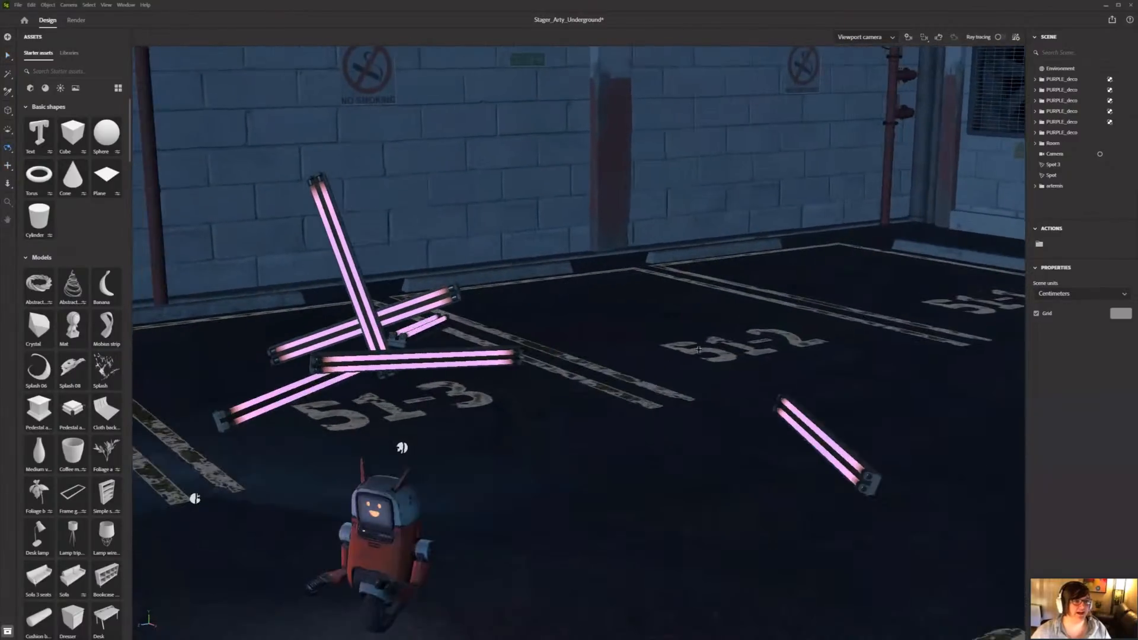
pyautogui.moveTo(809, 338); pyautogui.dragTo(816, 340, button='right')
pyautogui.moveTo(406, 323); pyautogui.dragTo(584, 372, button='middle')
pyautogui.scroll(5, 736, 262)
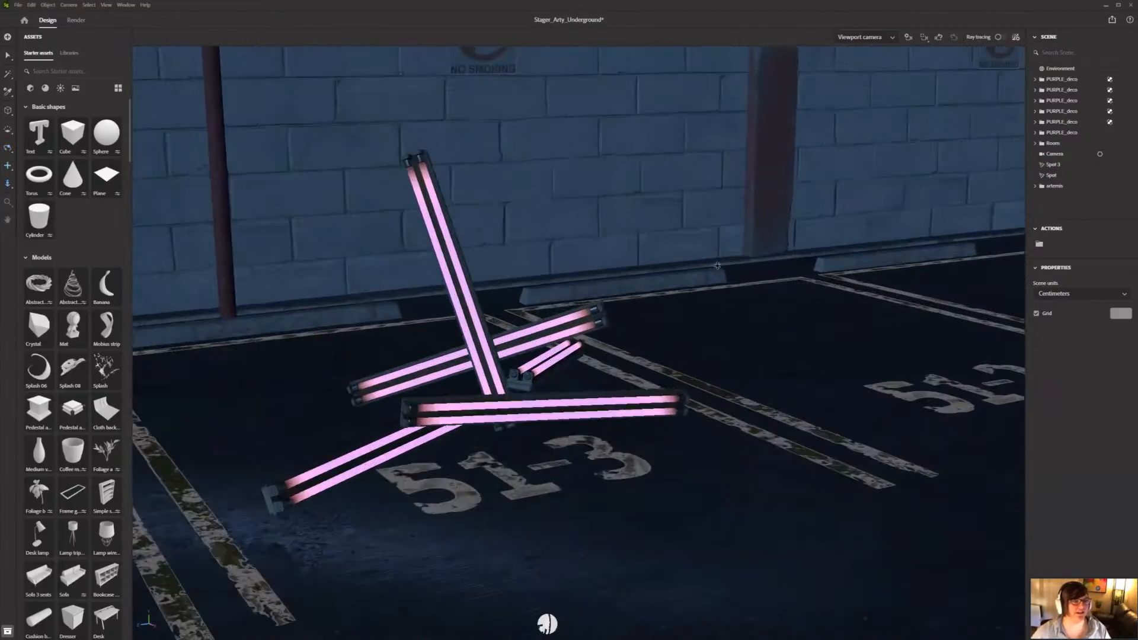
pyautogui.scroll(10, 675, 333)
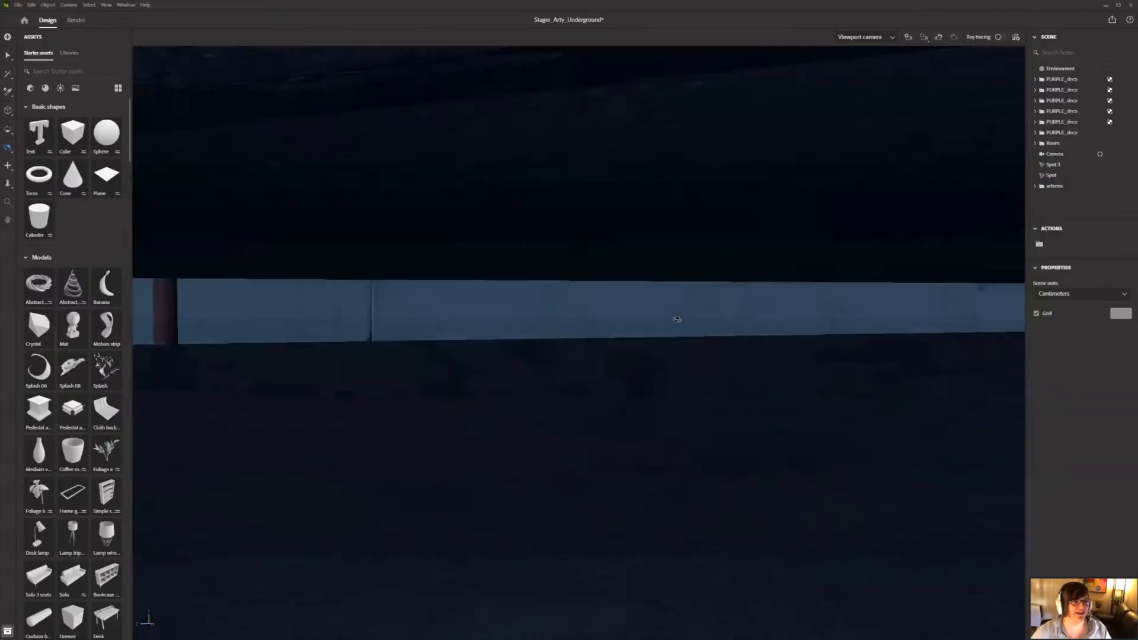
pyautogui.scroll(-5, 688, 324)
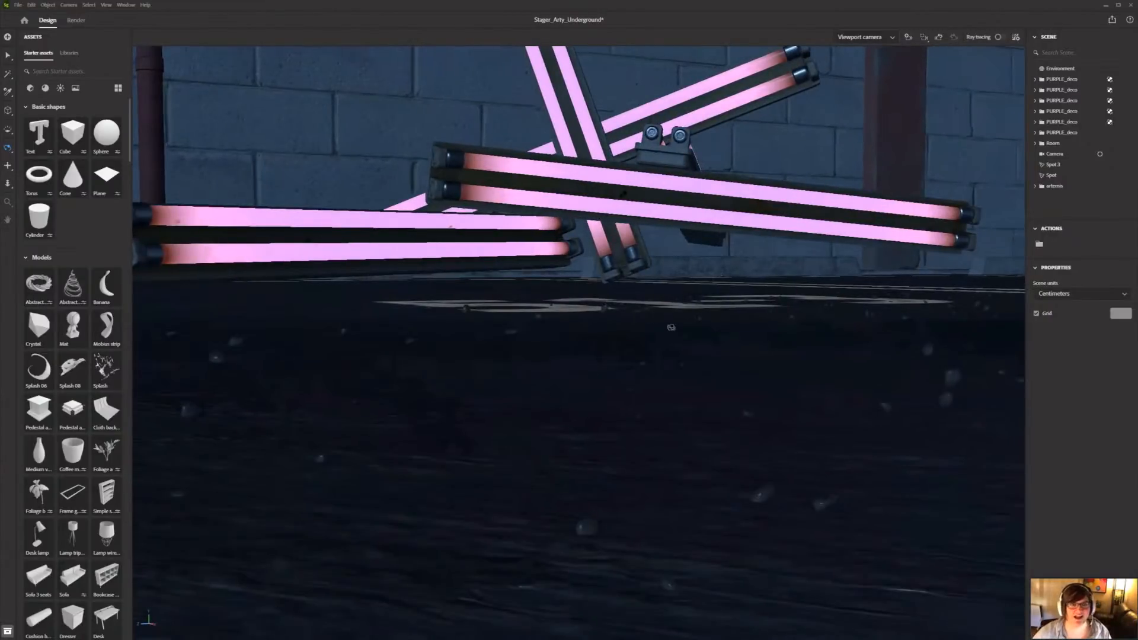
pyautogui.moveTo(708, 349); pyautogui.dragTo(722, 379, button='middle')
pyautogui.scroll(-3, 724, 341)
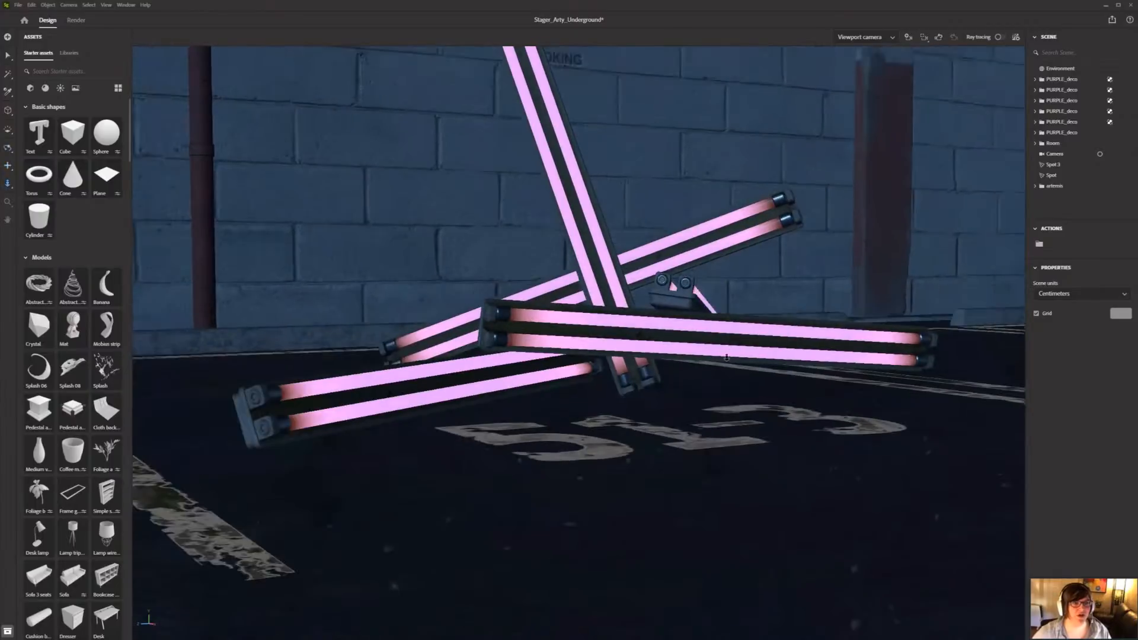
pyautogui.keyDown('alt'); pyautogui.moveTo(727, 330); pyautogui.dragTo(722, 381); pyautogui.keyUp('alt')
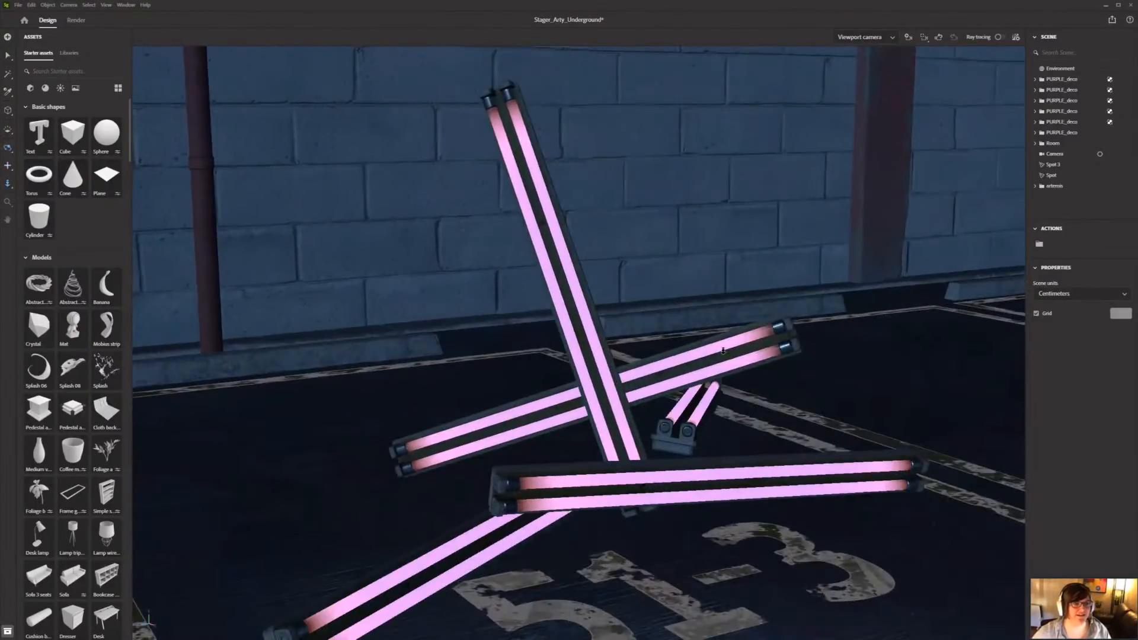
pyautogui.scroll(-3, 723, 351)
pyautogui.keyDown('alt'); pyautogui.moveTo(765, 295); pyautogui.dragTo(746, 275, button='middle'); pyautogui.keyUp('alt')
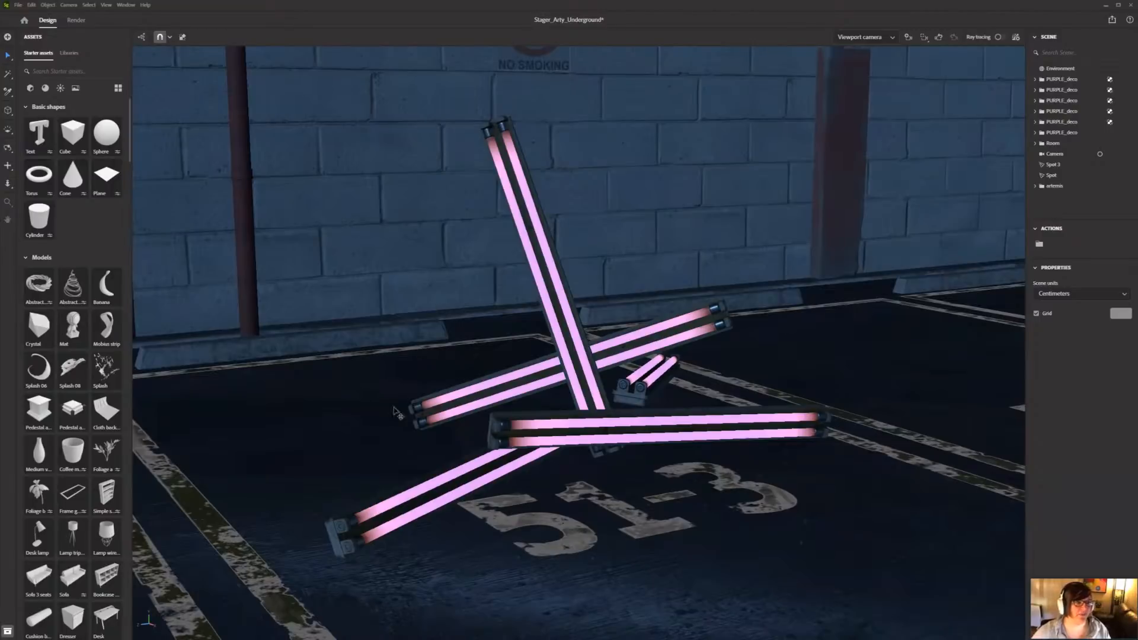
# Step: Marquee-select the whole pile of five pink neon tubes on parking space 51-3
pyautogui.moveTo(375, 375); pyautogui.dragTo(374, 415)
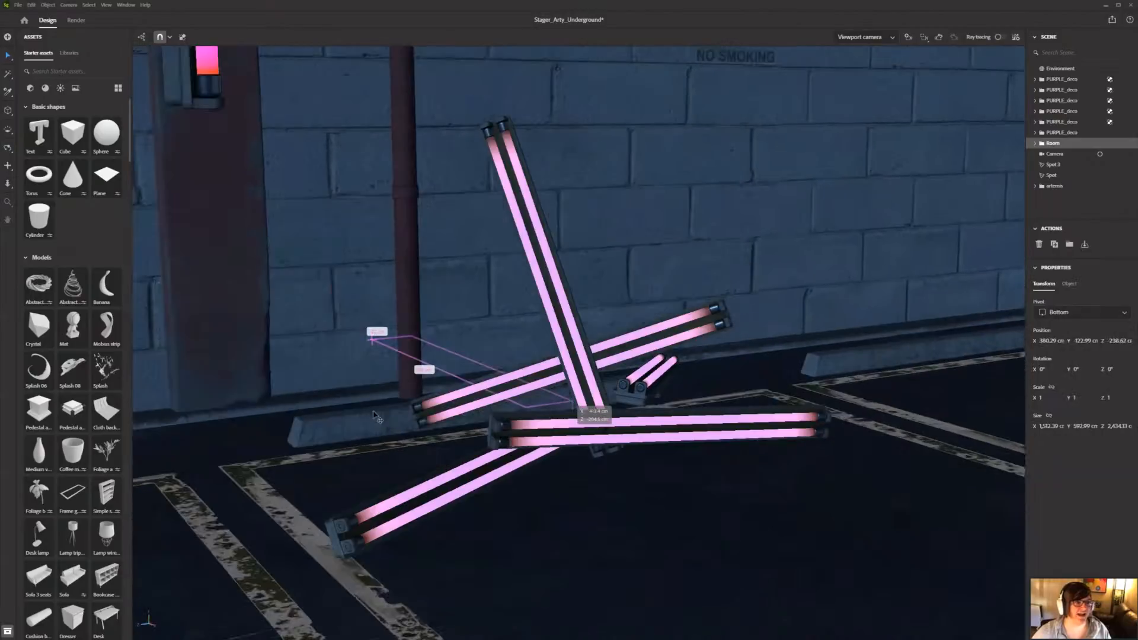
pyautogui.moveTo(569, 322); pyautogui.dragTo(31, 121)
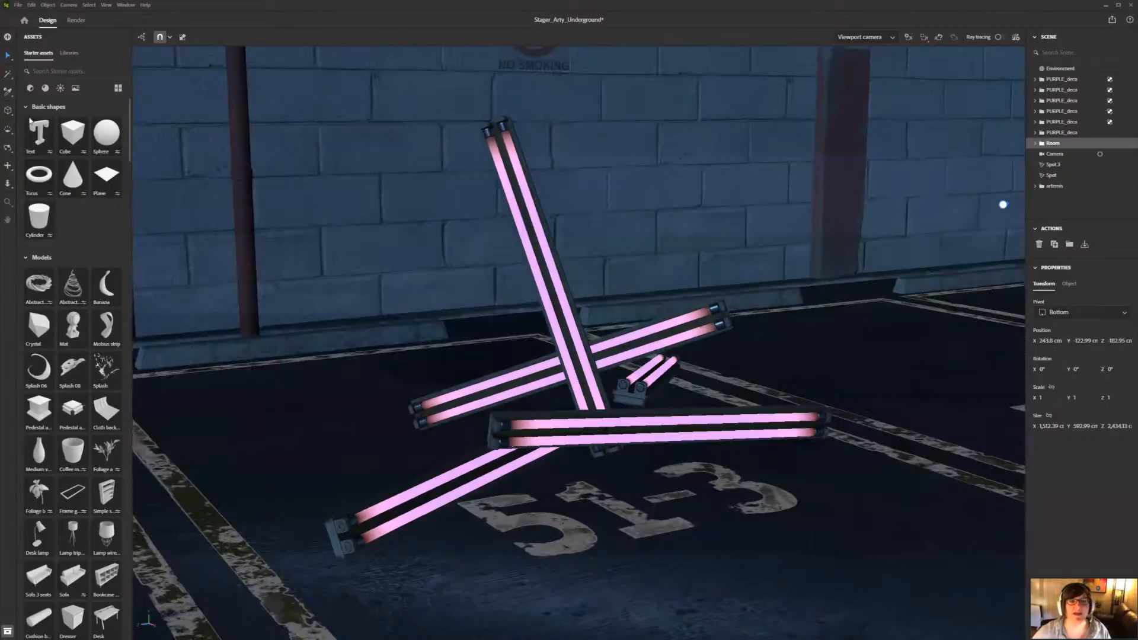
pyautogui.click(8, 58)
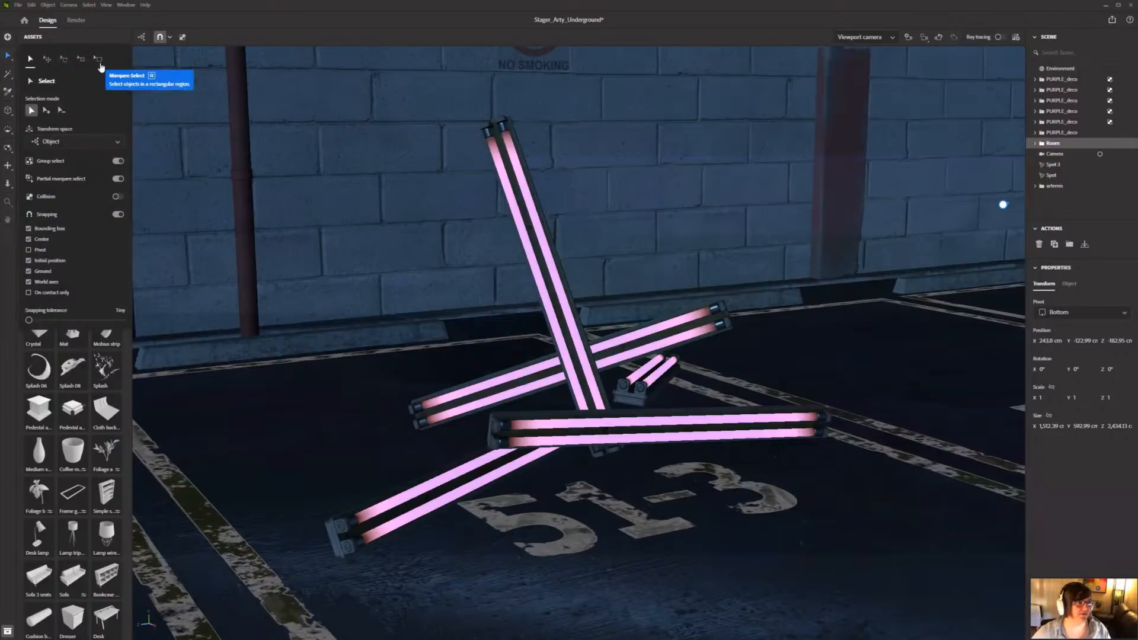
pyautogui.click(99, 59)
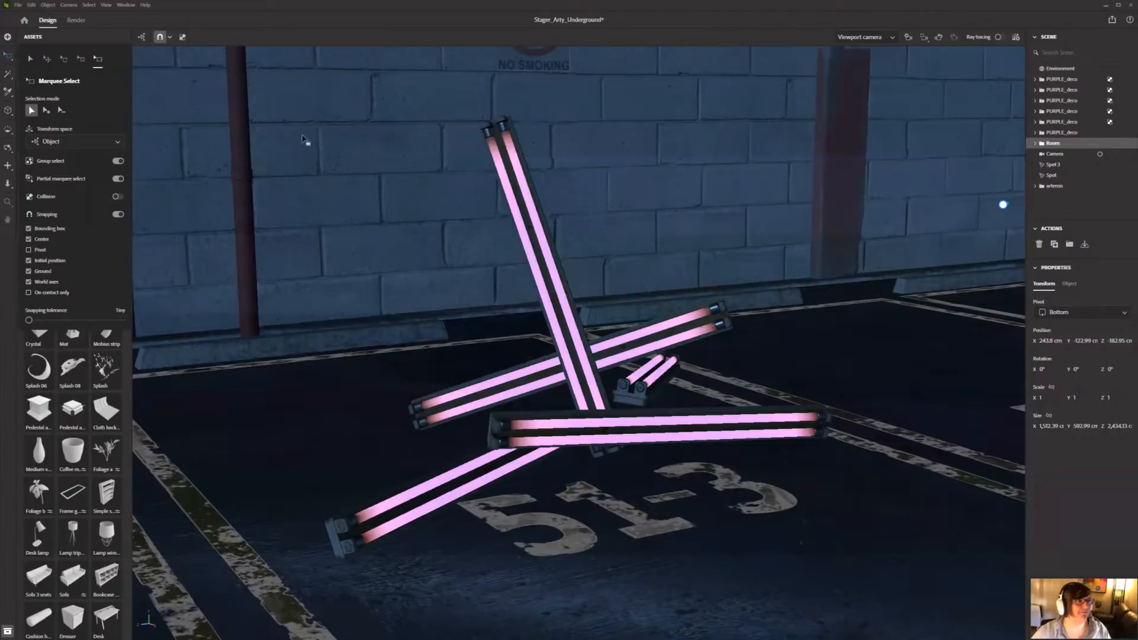
pyautogui.click(303, 138)
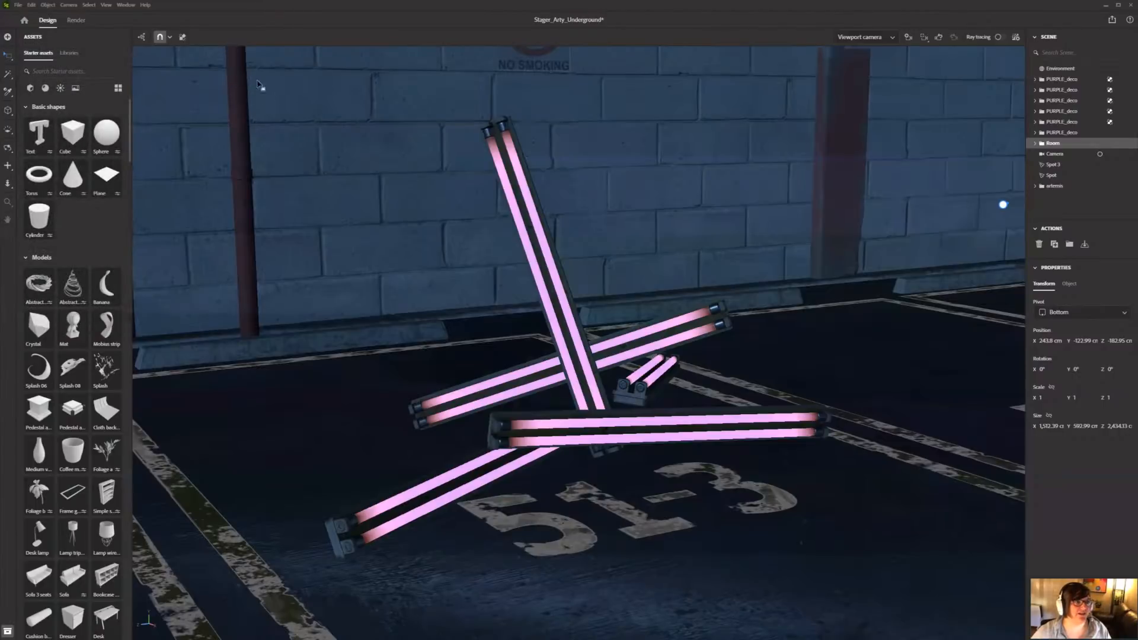
pyautogui.moveTo(247, 78); pyautogui.dragTo(890, 584)
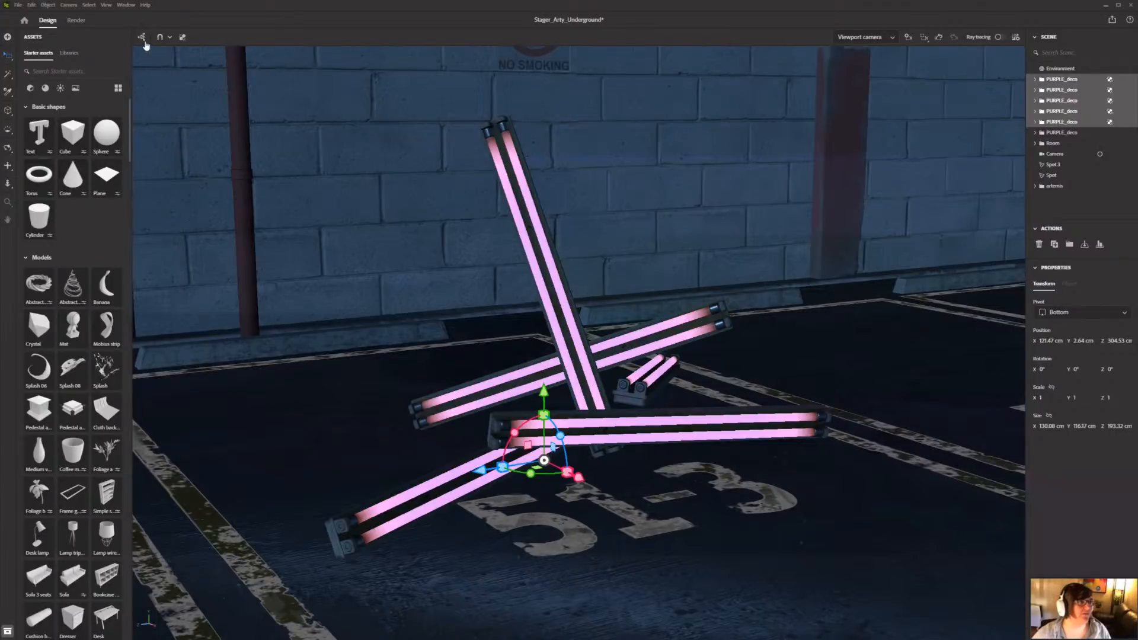
# Step: Turn on collision and pull the five selected neon tubes down along the Y axis to collapse them onto the floor
pyautogui.click(144, 42)
pyautogui.click(143, 41)
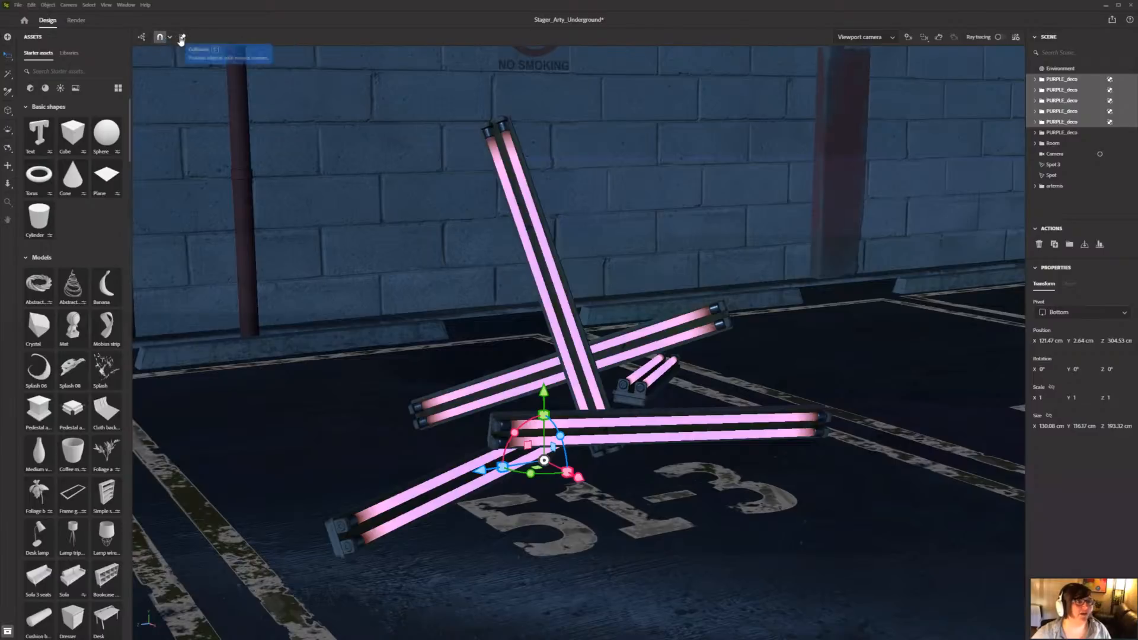
pyautogui.click(182, 38)
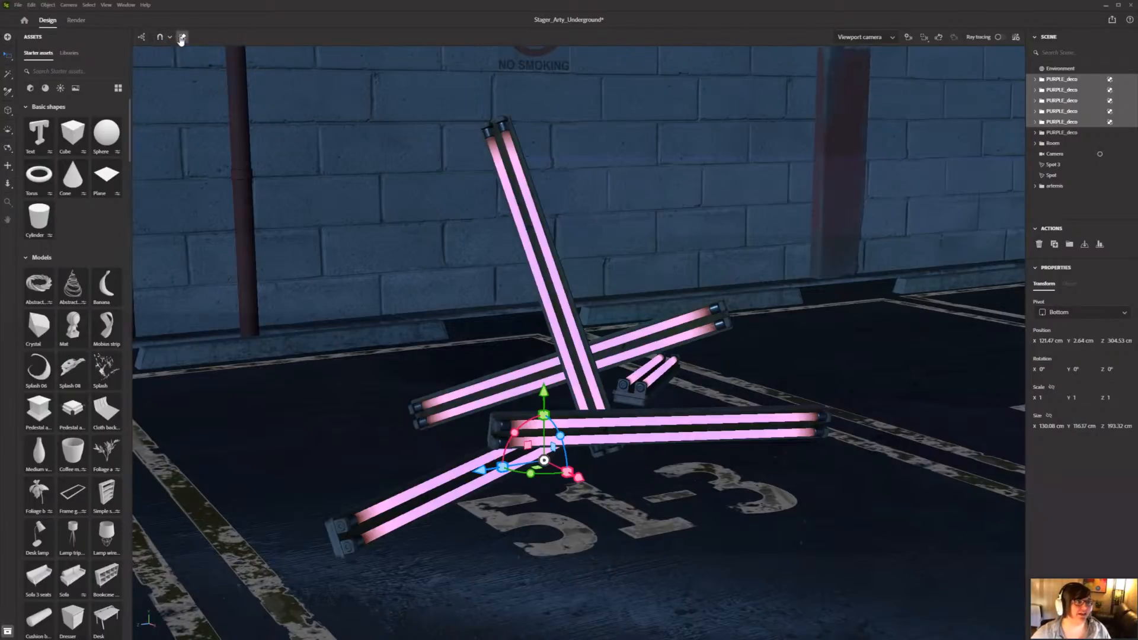
pyautogui.moveTo(544, 389); pyautogui.dragTo(545, 439)
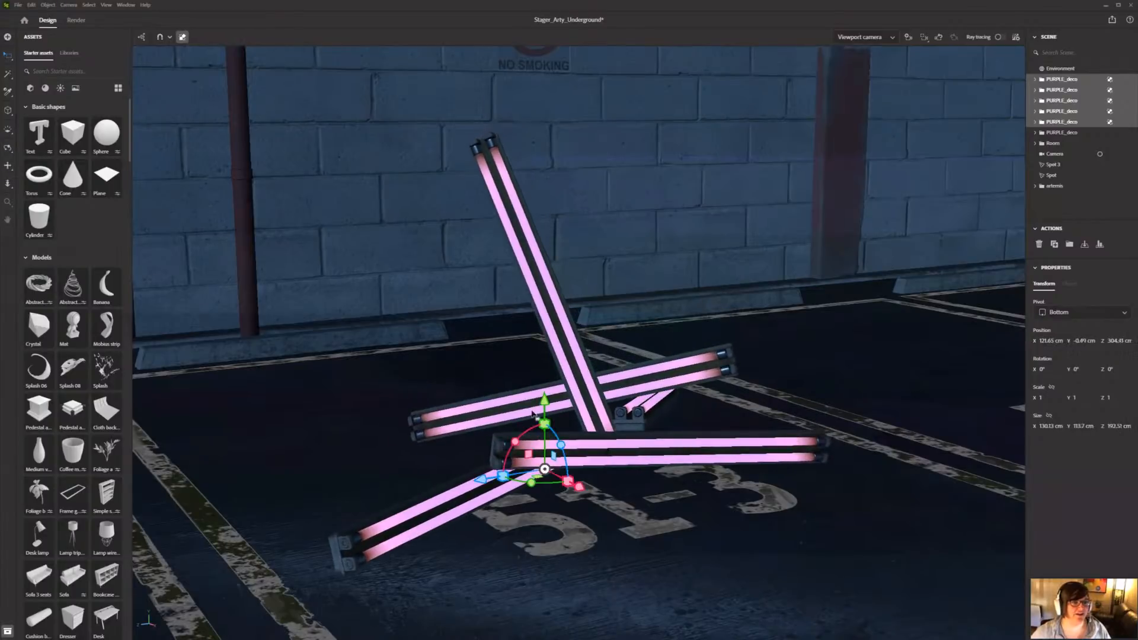
pyautogui.moveTo(543, 396); pyautogui.dragTo(639, 599)
pyautogui.keyDown('alt'); pyautogui.moveTo(727, 504); pyautogui.dragTo(684, 409, button='middle'); pyautogui.keyUp('alt')
pyautogui.scroll(8, 684, 409)
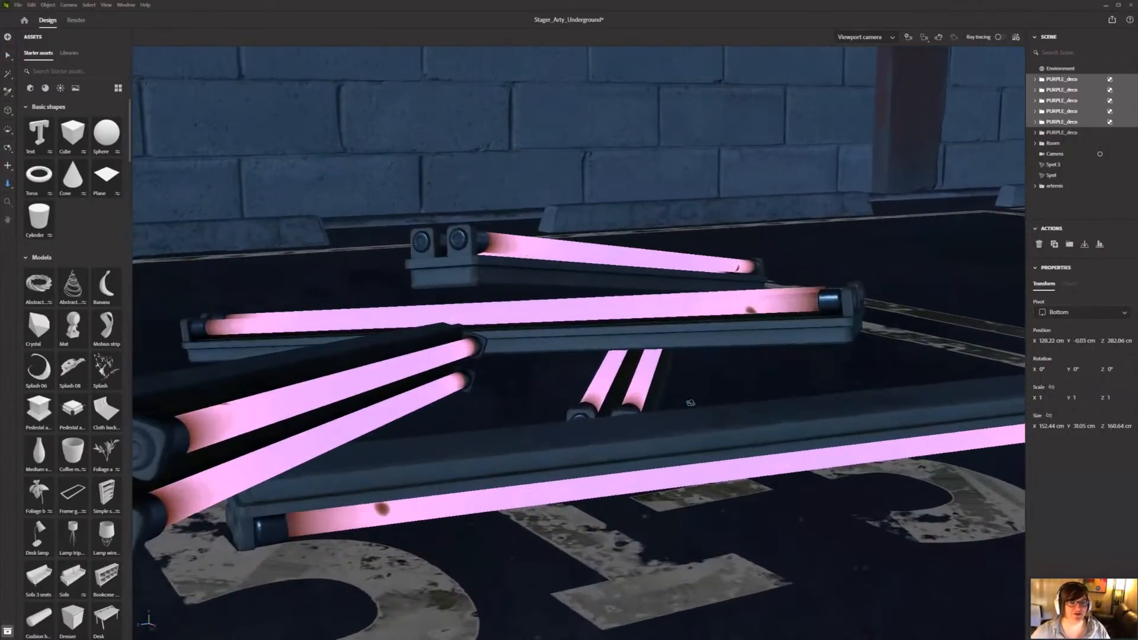
pyautogui.keyDown('alt'); pyautogui.moveTo(690, 402); pyautogui.dragTo(675, 320); pyautogui.keyUp('alt')
pyautogui.scroll(-10, 676, 321)
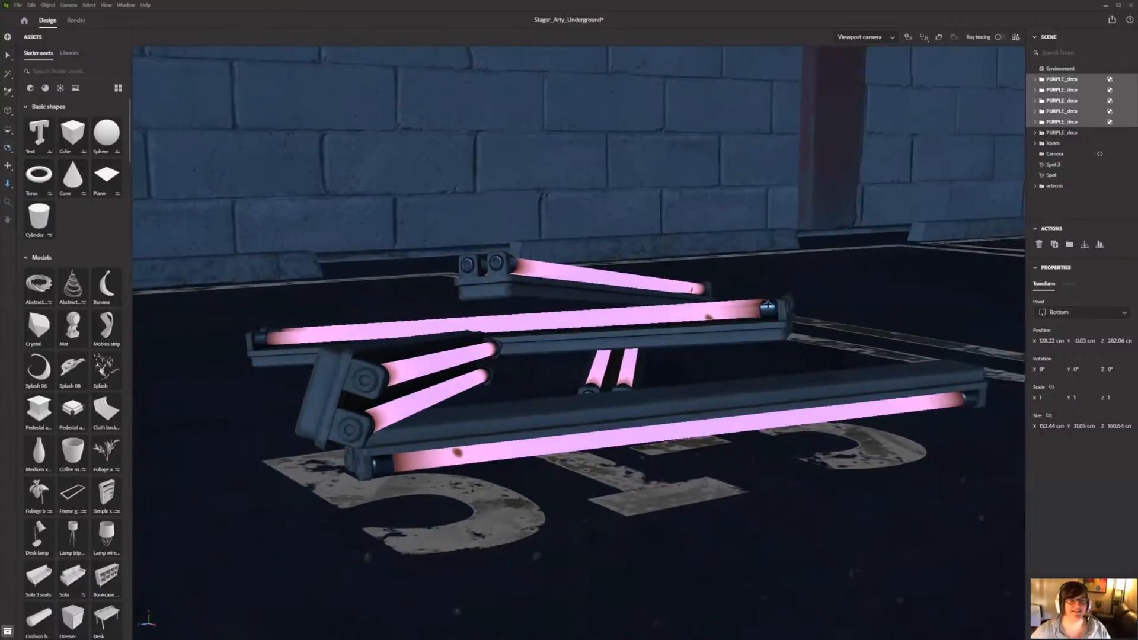
# Step: Show the environment's light properties and activate the environment light viewer
pyautogui.scroll(-5, 713, 317)
pyautogui.moveTo(1002, 127); pyautogui.dragTo(856, 72, button='middle')
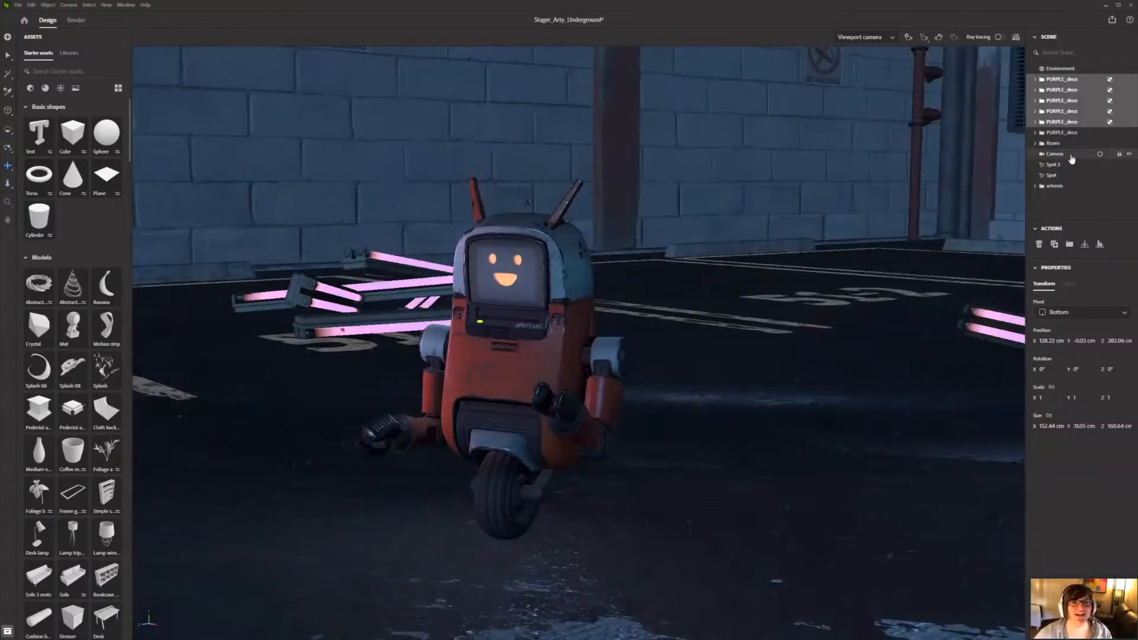
pyautogui.moveTo(735, 303); pyautogui.dragTo(732, 44)
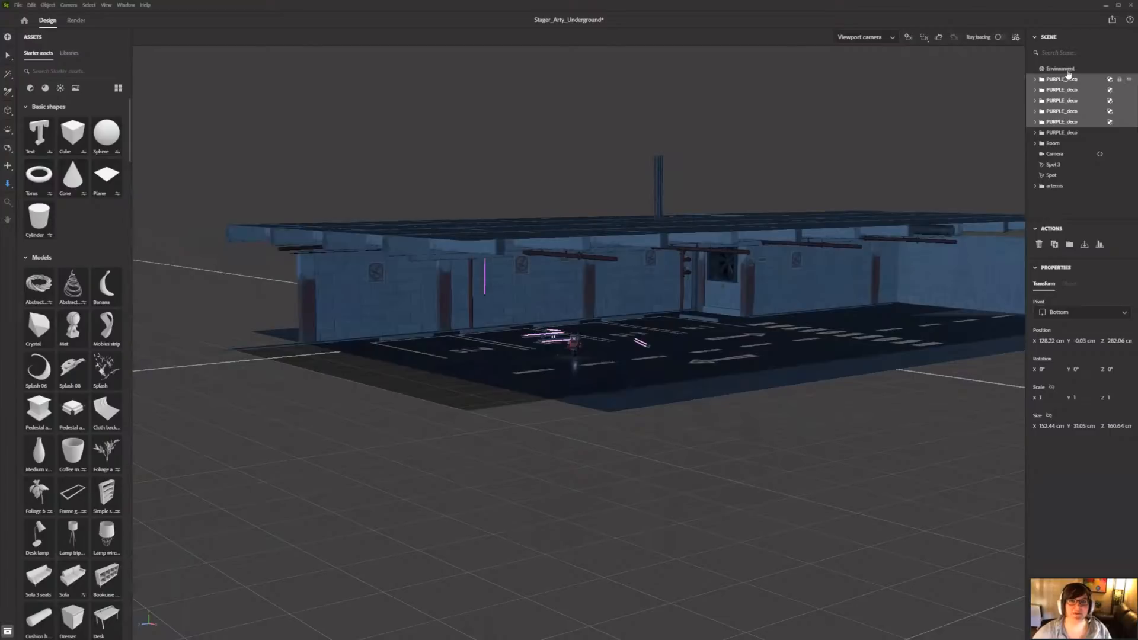
pyautogui.click(1067, 70)
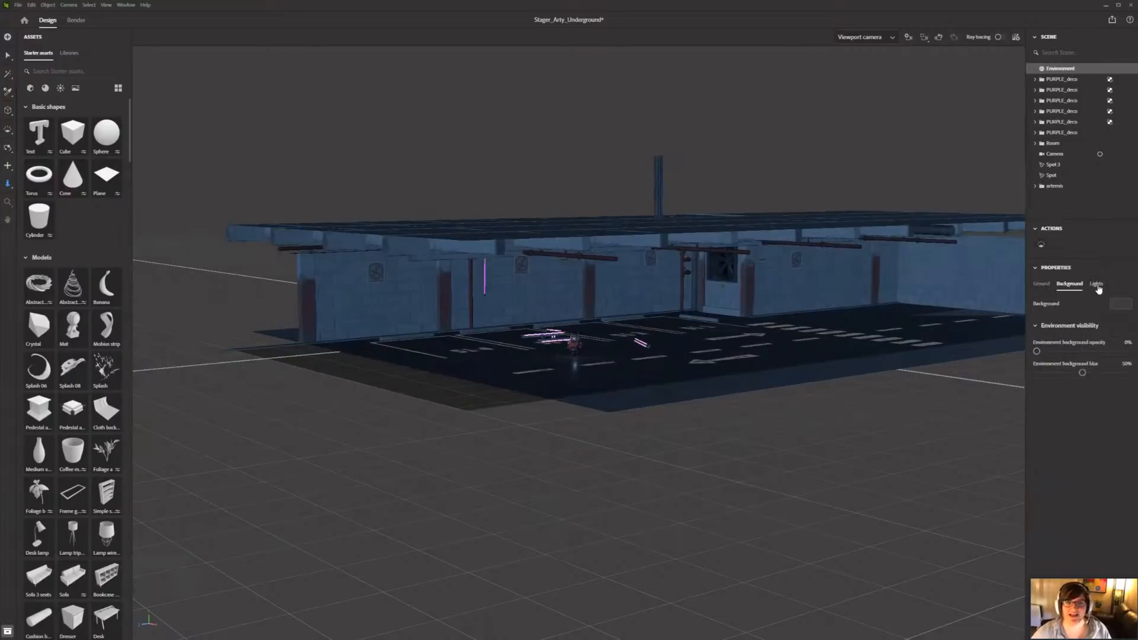
pyautogui.click(1096, 285)
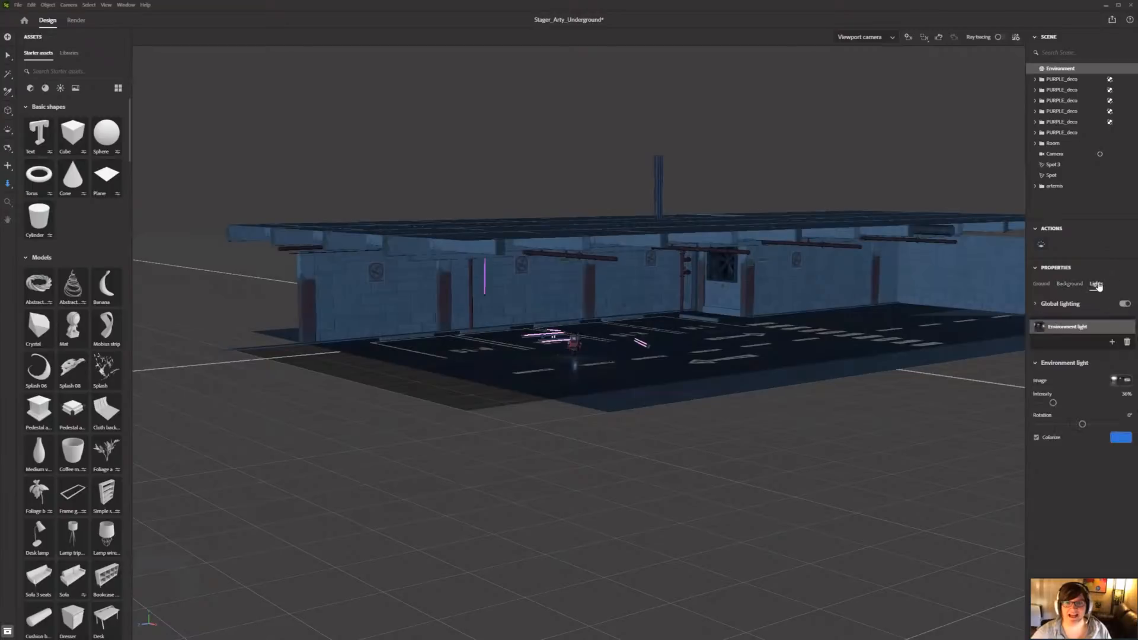
pyautogui.click(1041, 245)
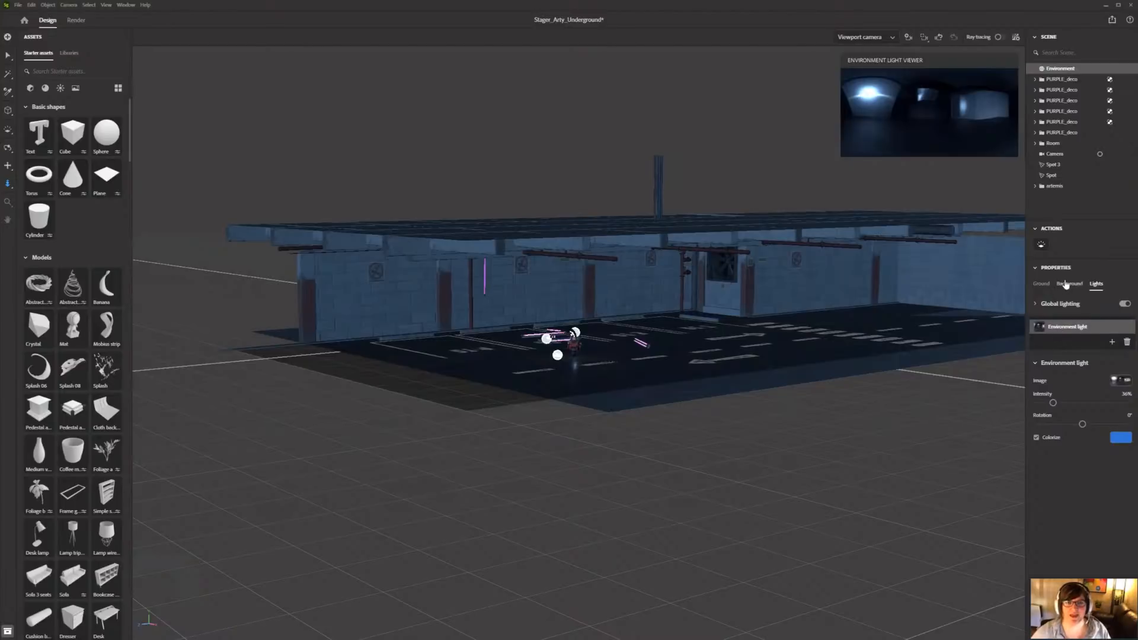
# Step: Set the environment background opacity to 100% and the environment background blur to 0%
pyautogui.click(1067, 284)
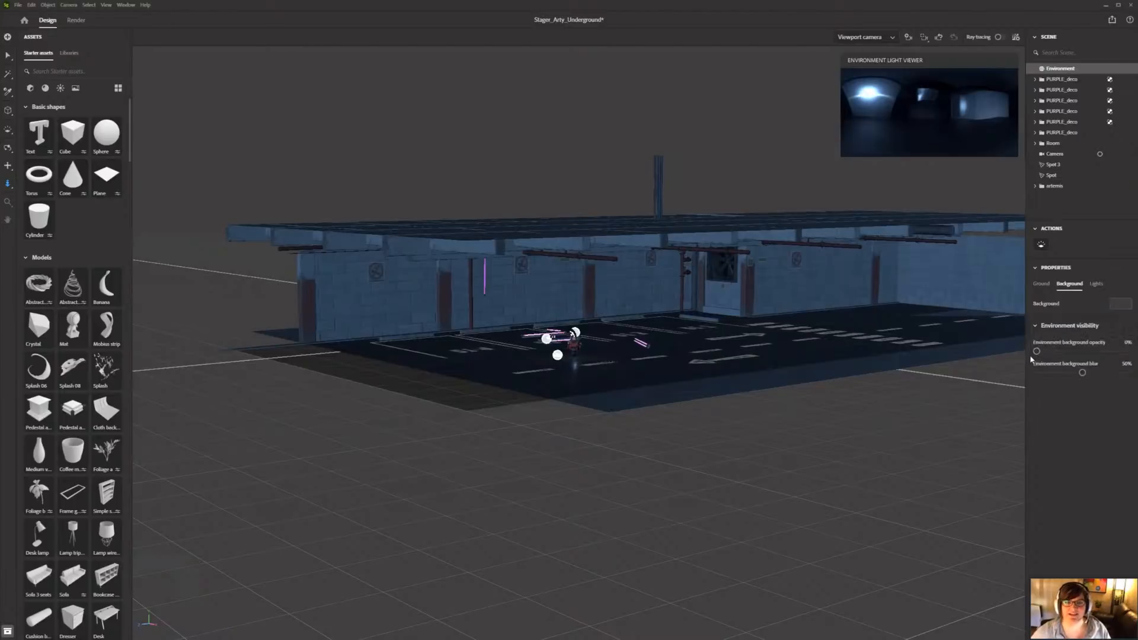
pyautogui.moveTo(1032, 351); pyautogui.dragTo(1128, 351)
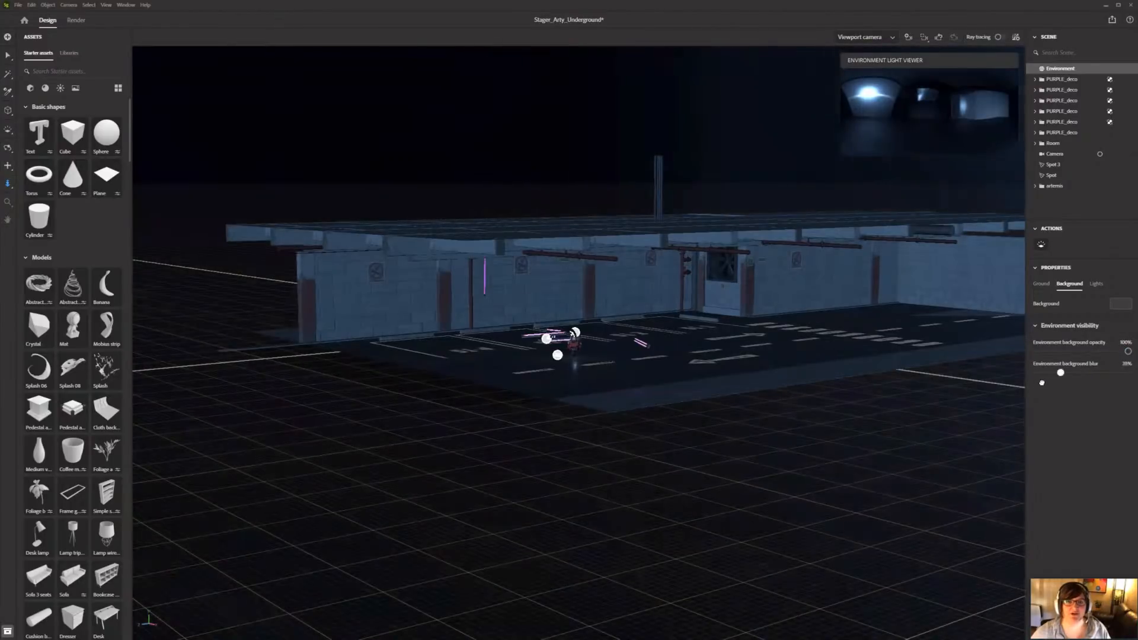
pyautogui.moveTo(1041, 382); pyautogui.dragTo(851, 373)
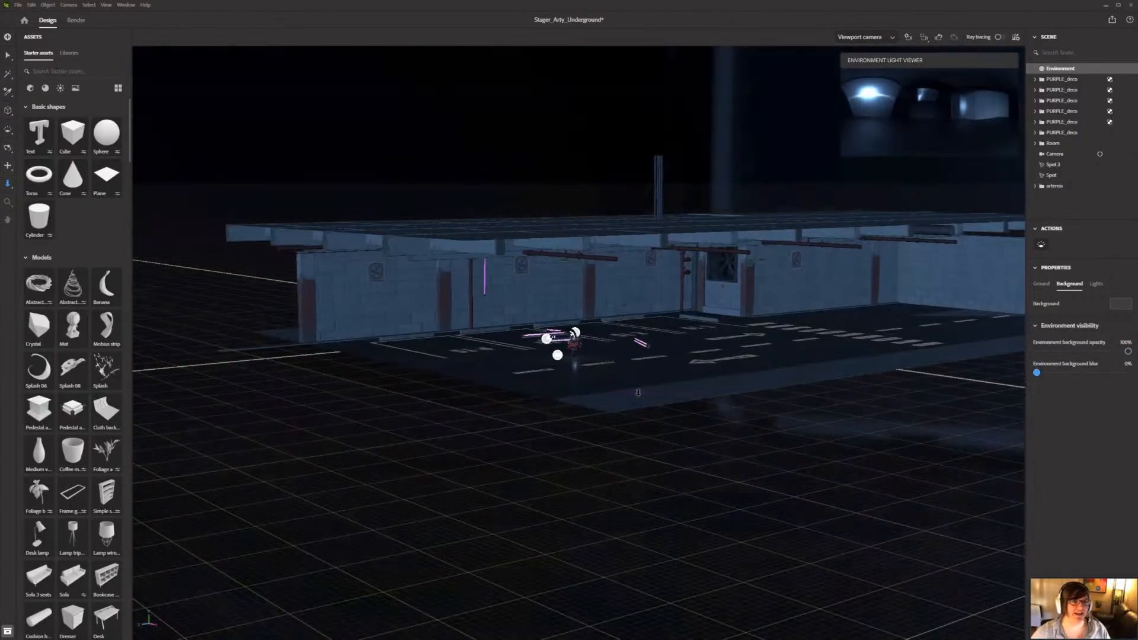
# Step: Aim the environment light from a new direction directly in the viewport
pyautogui.press('v')
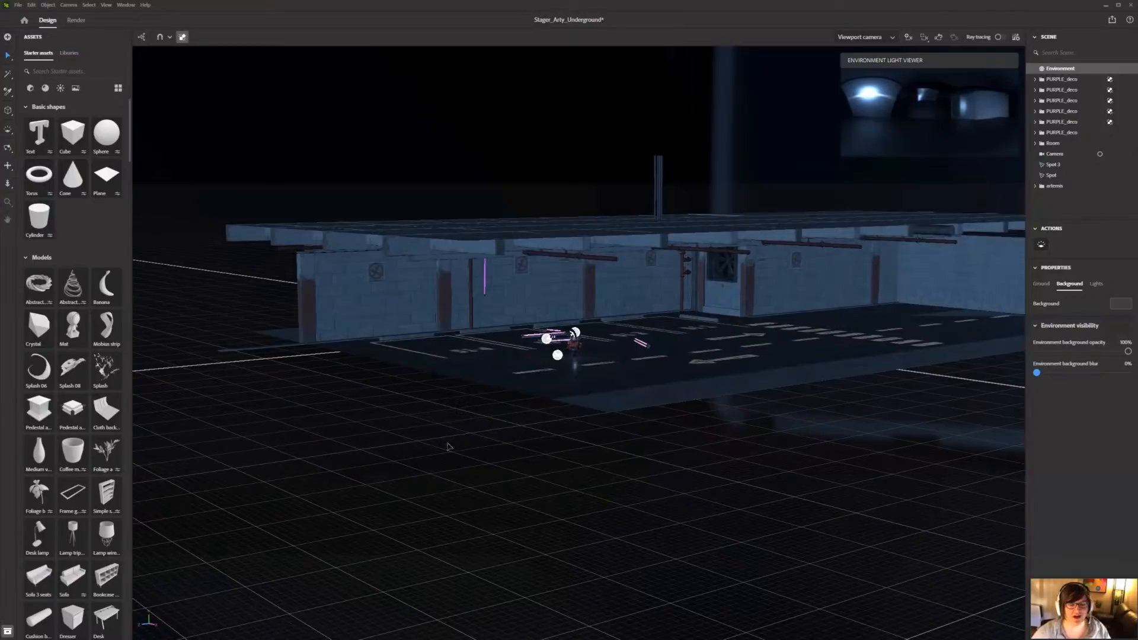
pyautogui.moveTo(497, 444); pyautogui.dragTo(621, 456)
pyautogui.keyDown('shift'); pyautogui.moveTo(621, 457); pyautogui.dragTo(641, 459, button='right'); pyautogui.keyUp('shift')
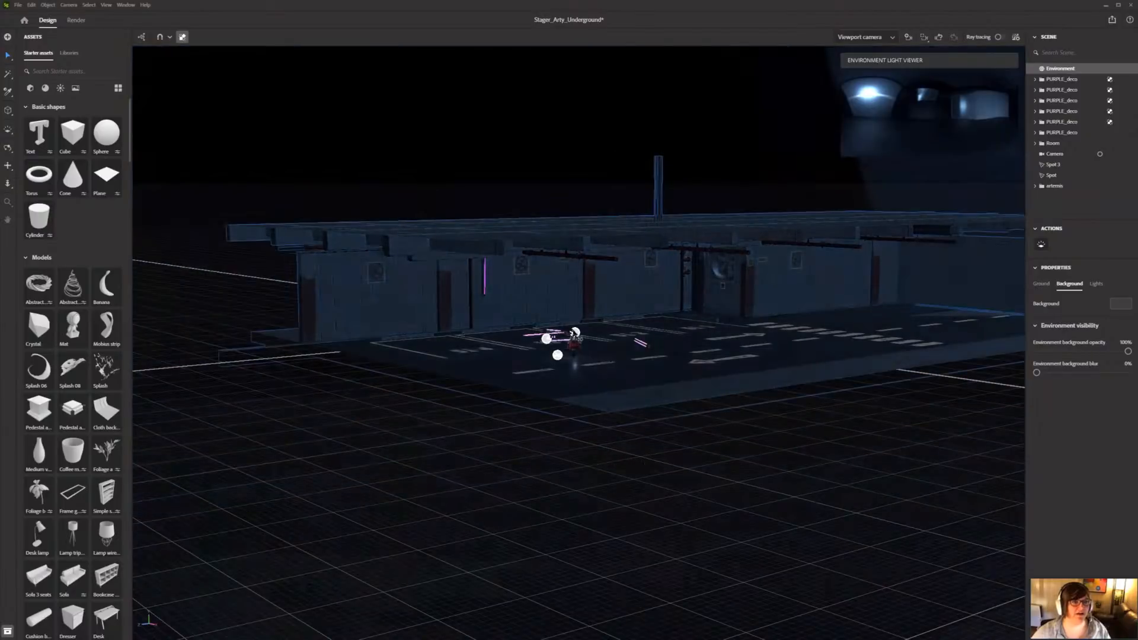
# Step: Close the environment light viewer, turn on ray tracing for the robot close-up and return to the Select tool
pyautogui.scroll(4, 624, 480)
pyautogui.scroll(7, 631, 527)
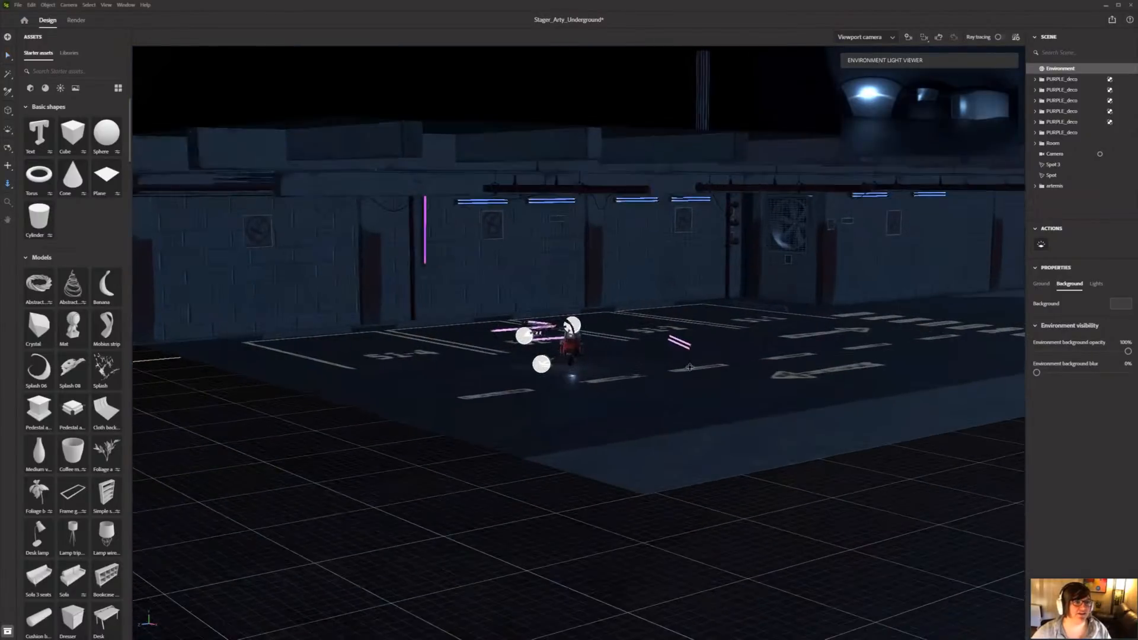
pyautogui.scroll(10, 721, 363)
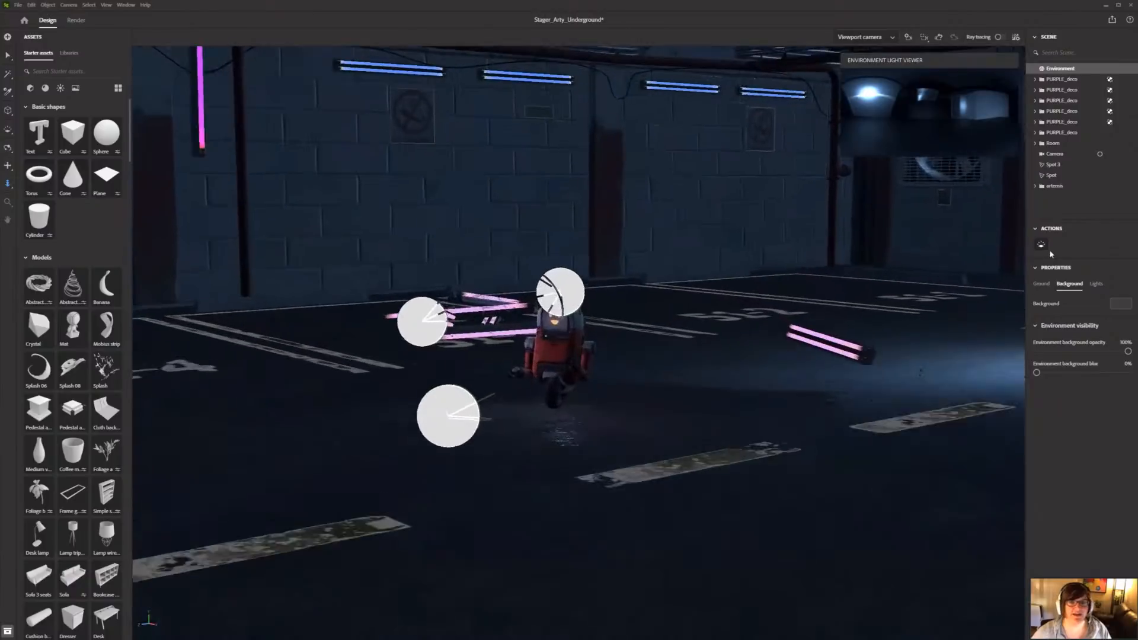
pyautogui.scroll(4, 646, 409)
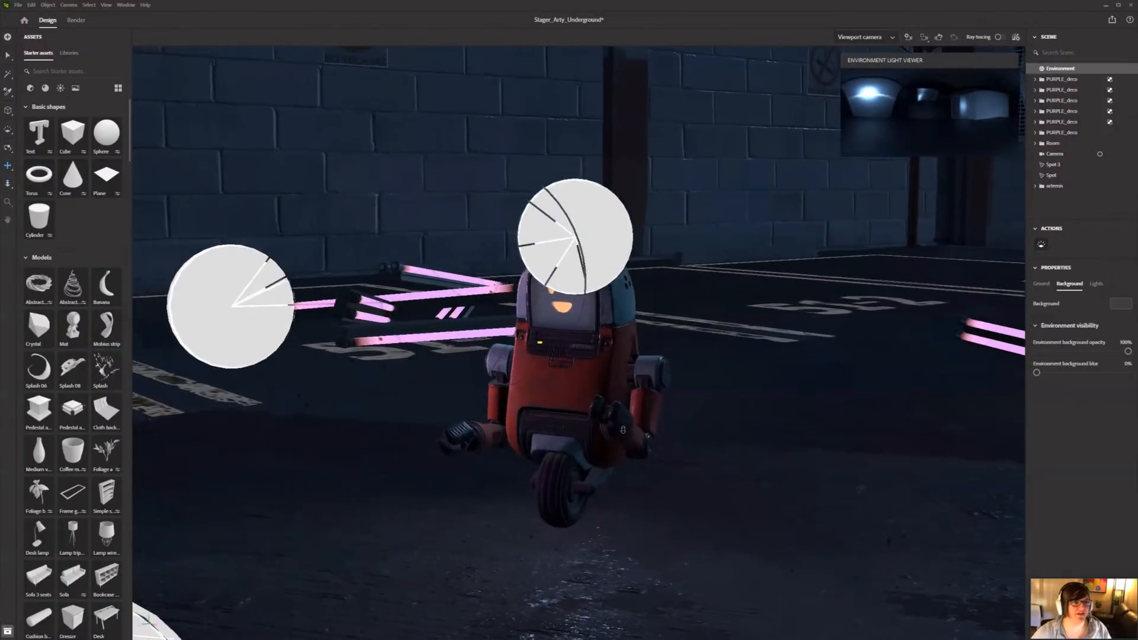
pyautogui.scroll(2, 658, 442)
pyautogui.moveTo(657, 442)
pyautogui.keyDown('shift'); pyautogui.mouseDown(button='right')
pyautogui.moveTo(629, 441)
pyautogui.moveTo(675, 447)
pyautogui.mouseUp(button='right'); pyautogui.keyUp('shift')
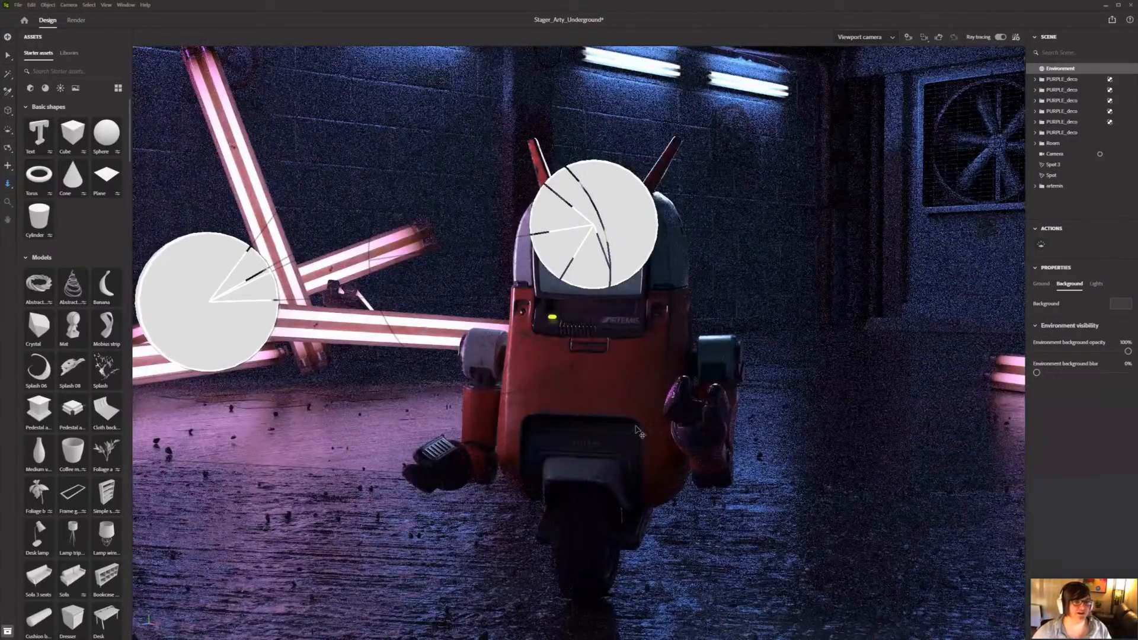
pyautogui.scroll(-3, 635, 427)
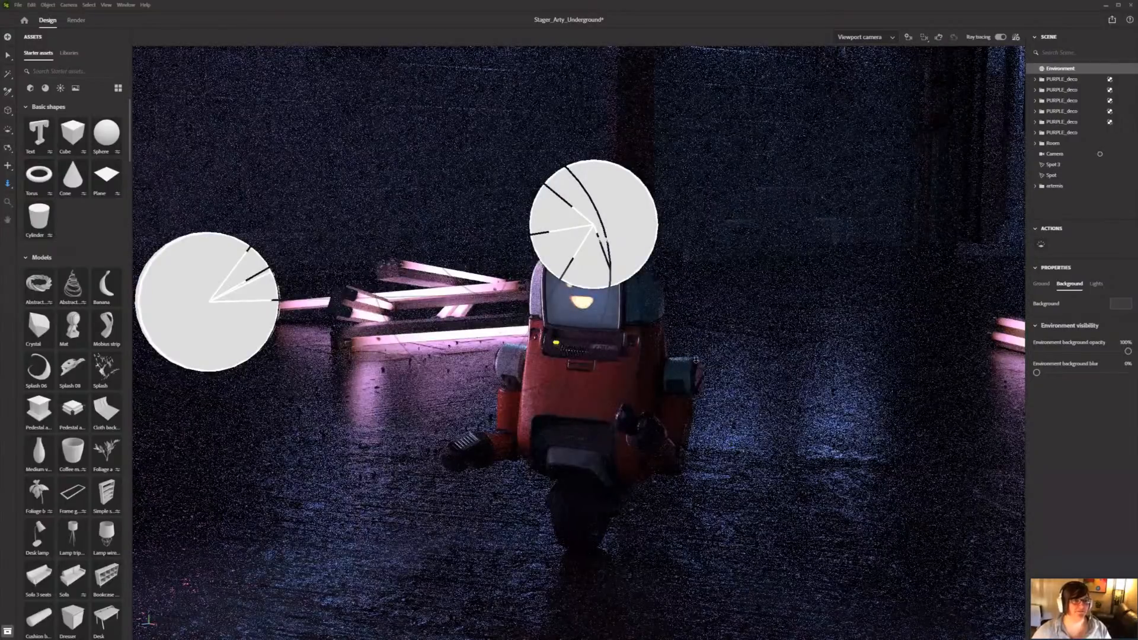
pyautogui.press('v')
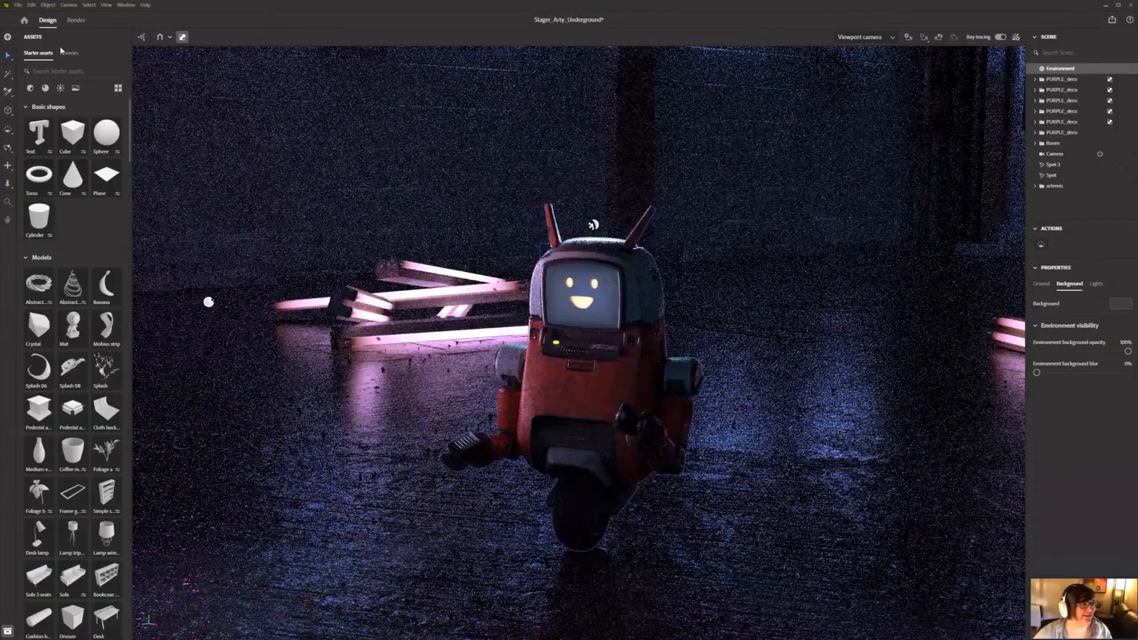
# Step: Deselect the environment, place an area light beside the robot, move it farther from the robot's side and set its exposure to 13.5
pyautogui.press('Escape')
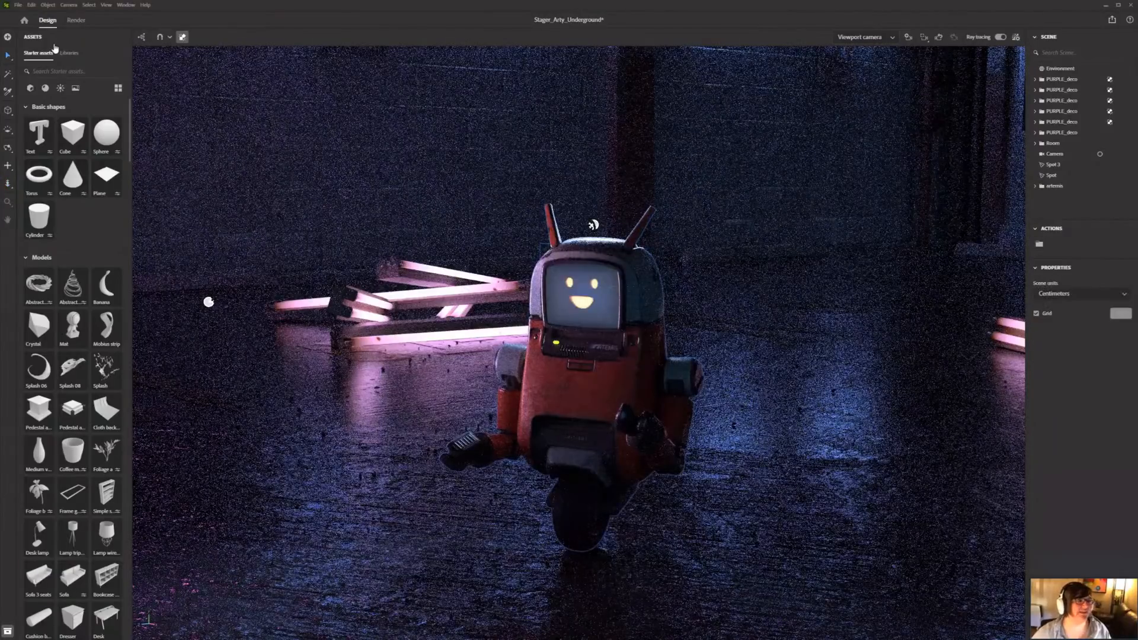
pyautogui.scroll(-1, 60, 90)
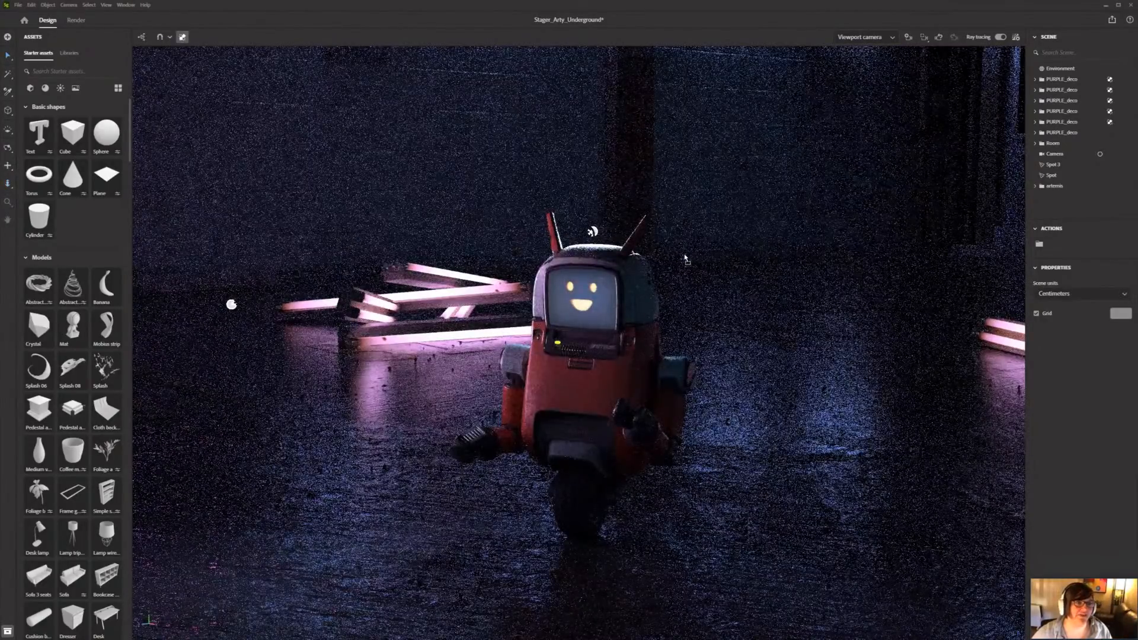
pyautogui.moveTo(685, 255)
pyautogui.mouseDown(button='right')
pyautogui.moveTo(759, 246)
pyautogui.moveTo(756, 235)
pyautogui.mouseUp(button='right')
pyautogui.moveTo(684, 254); pyautogui.dragTo(614, 262, button='right')
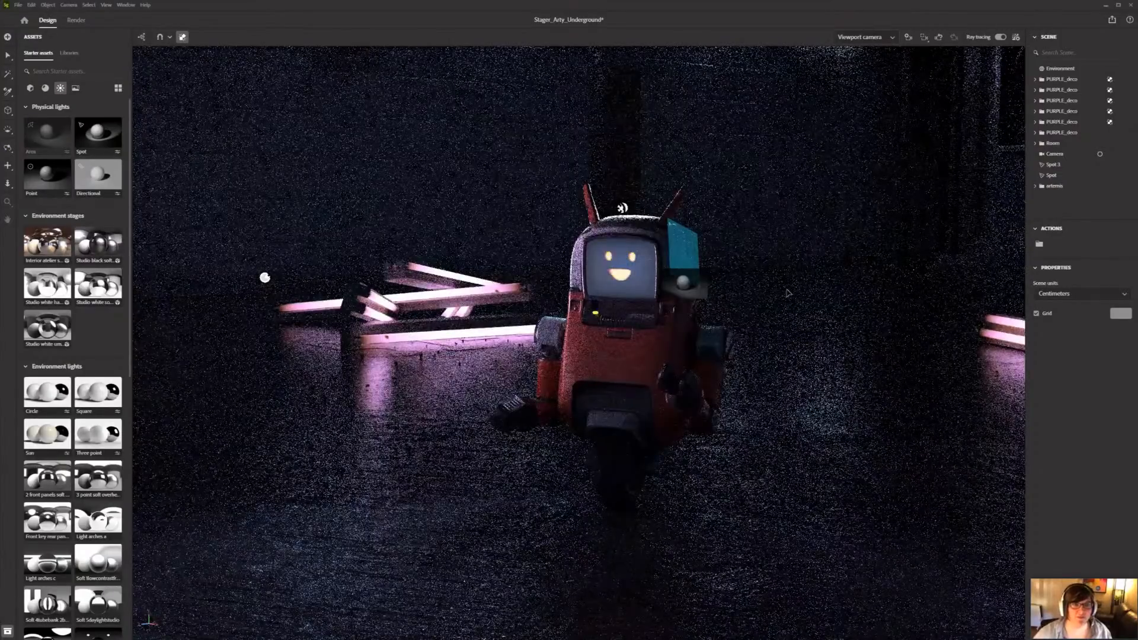
pyautogui.moveTo(787, 293); pyautogui.dragTo(787, 292)
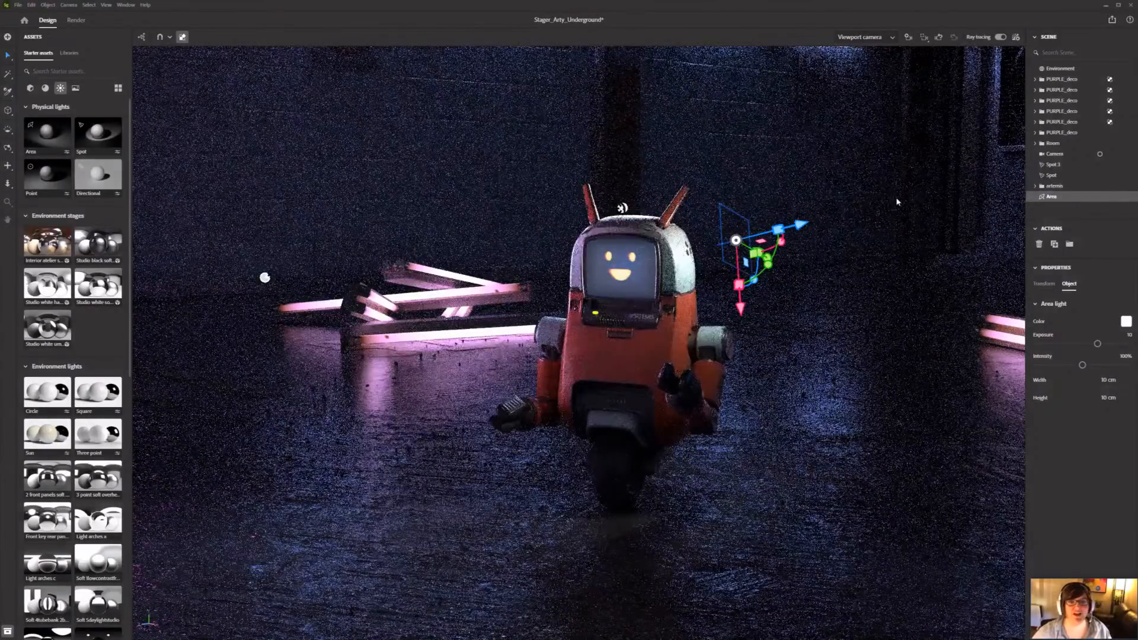
pyautogui.click(1096, 349)
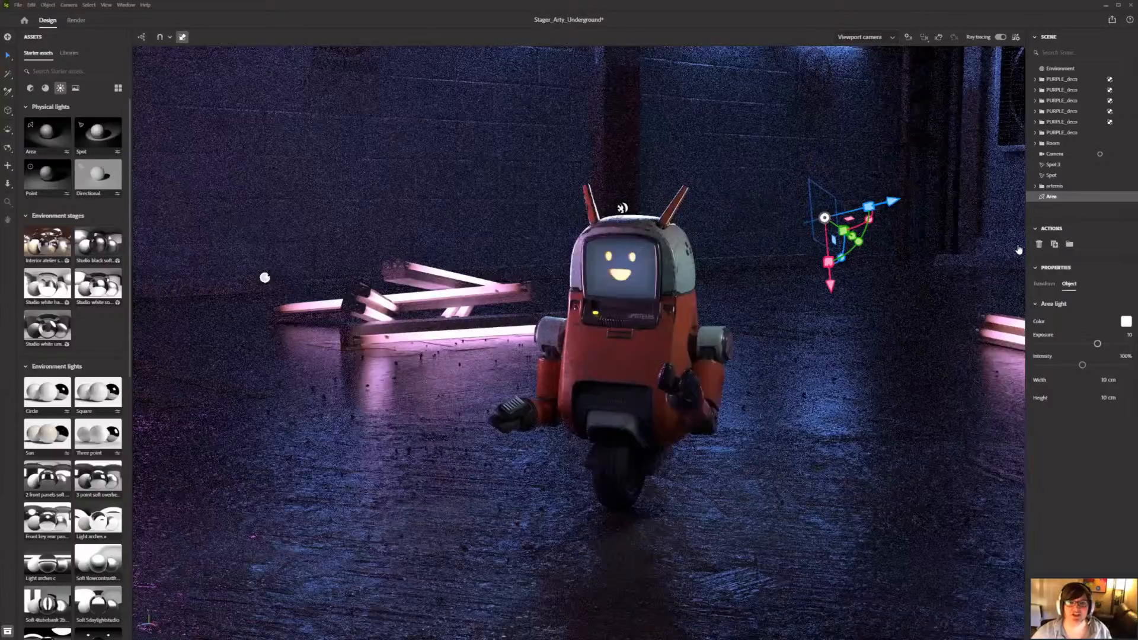
pyautogui.moveTo(1097, 343); pyautogui.dragTo(1119, 343)
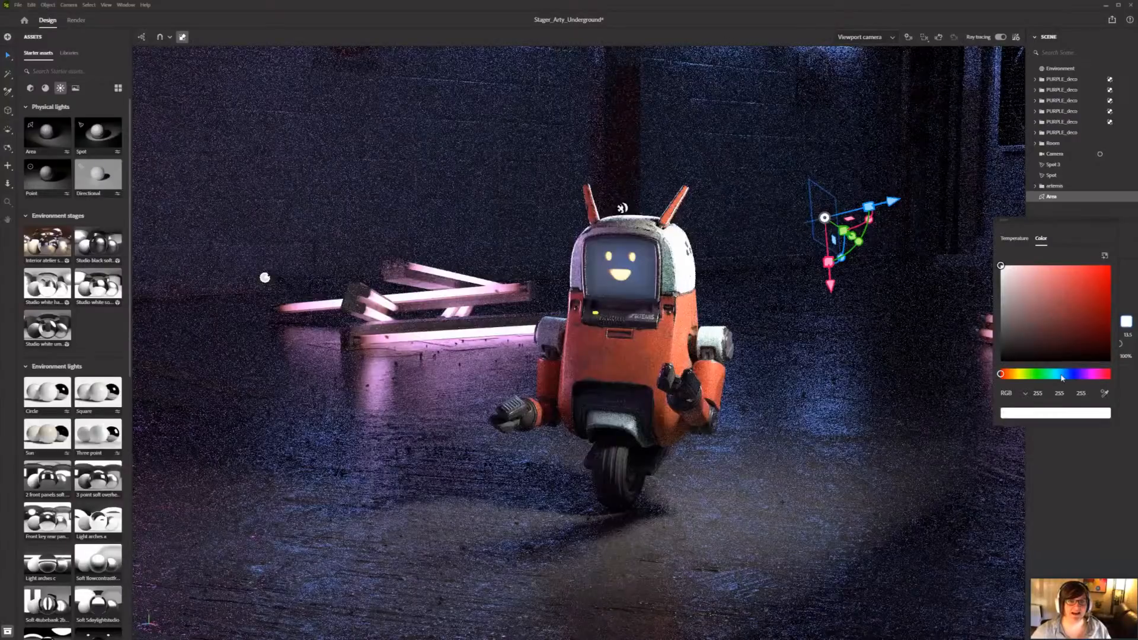
# Step: Color the area light blue, set its exposure to 12.4 and deselect the light
pyautogui.click(1014, 238)
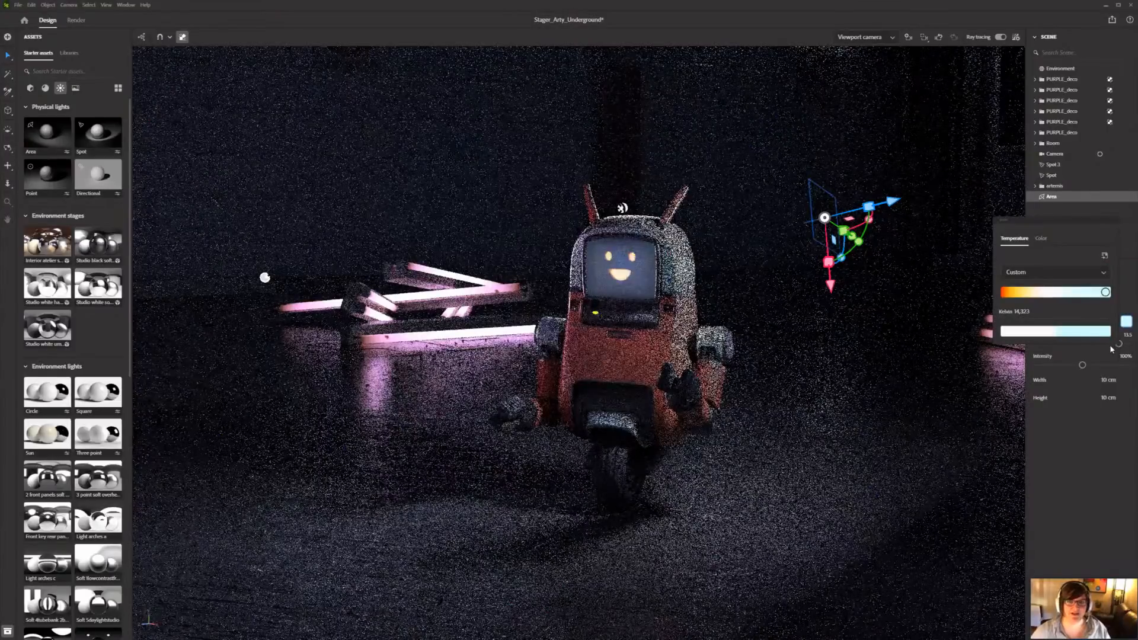
pyautogui.hotkey('ctrl', 'z')
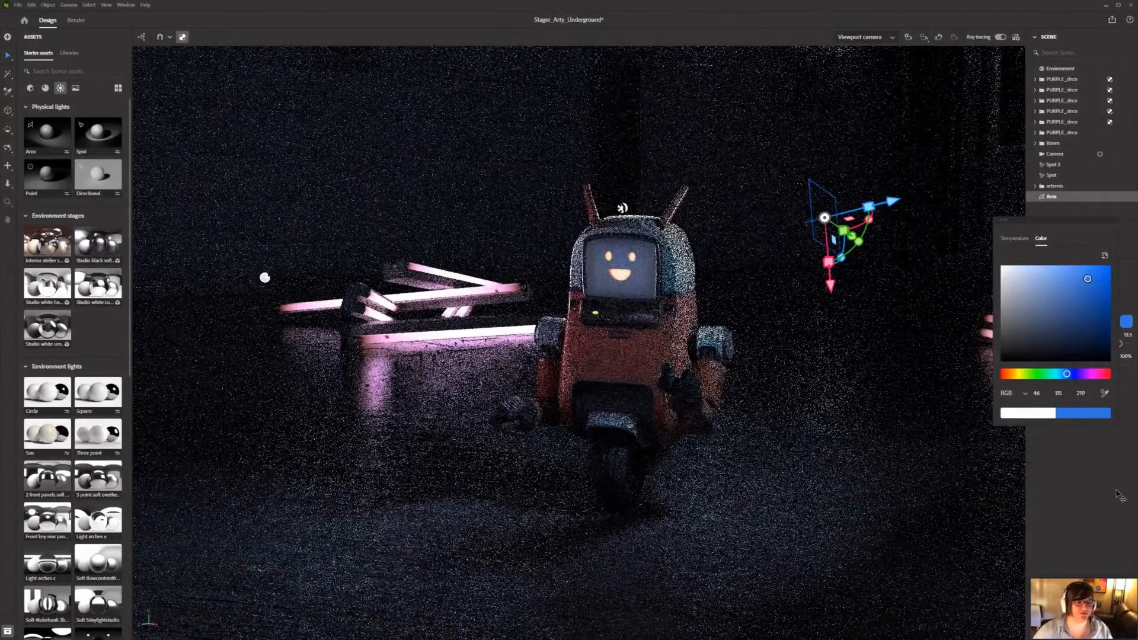
pyautogui.click(774, 300)
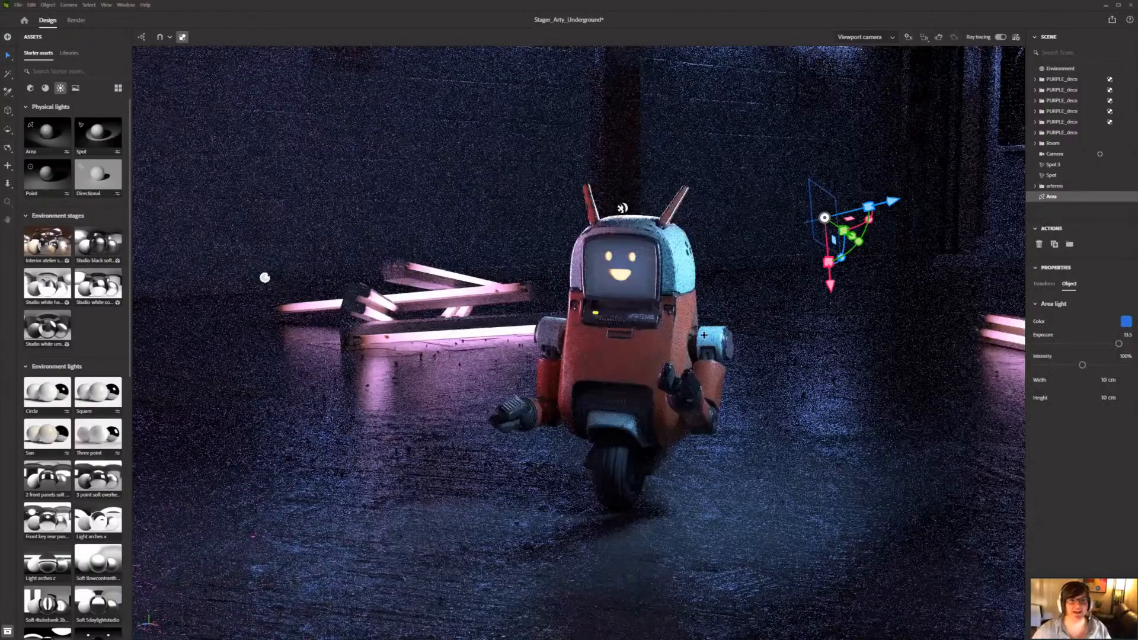
pyautogui.hotkey('ctrl', 'z')
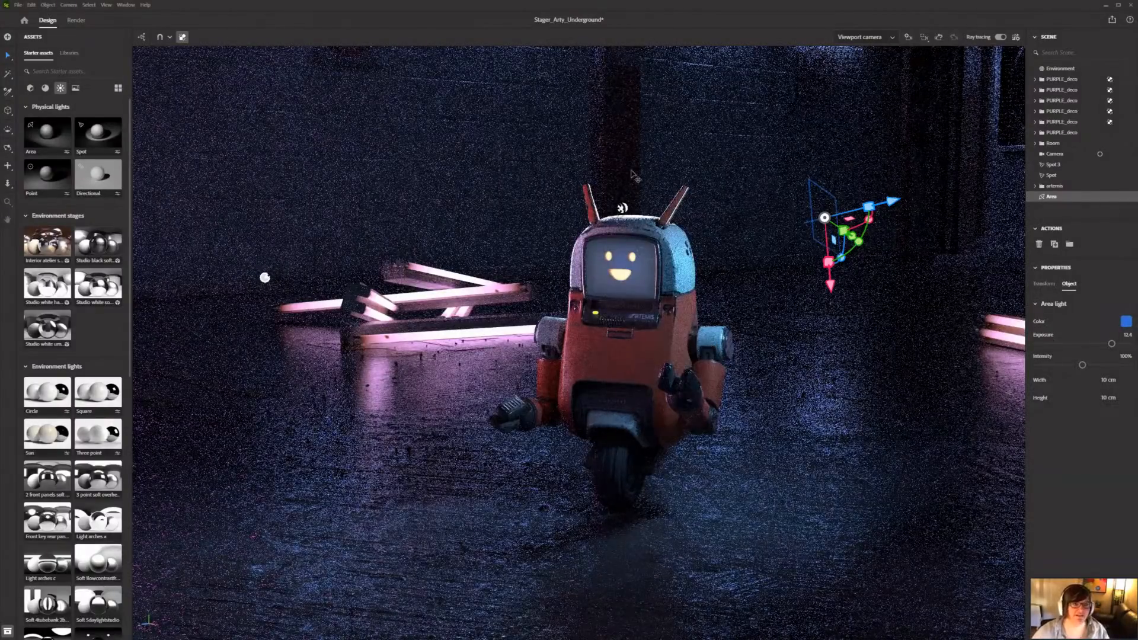
pyautogui.press('Escape')
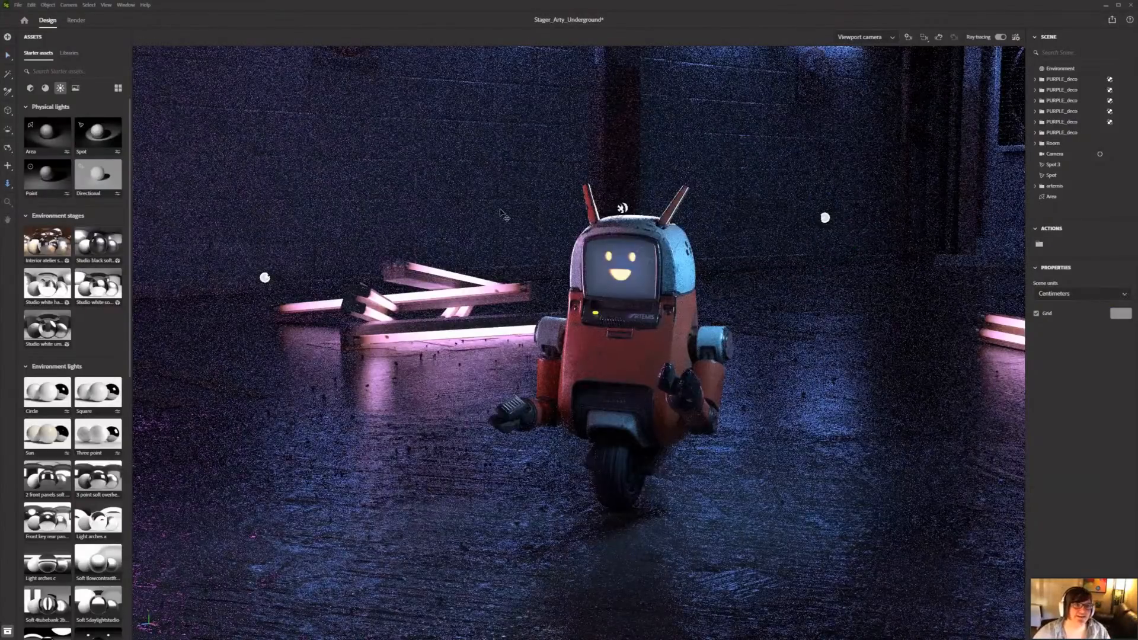
# Step: Select the Body mesh in the robot's artemis group and examine its base surface and emission material properties
pyautogui.keyDown('alt'); pyautogui.moveTo(638, 240); pyautogui.dragTo(651, 418, button='right'); pyautogui.keyUp('alt')
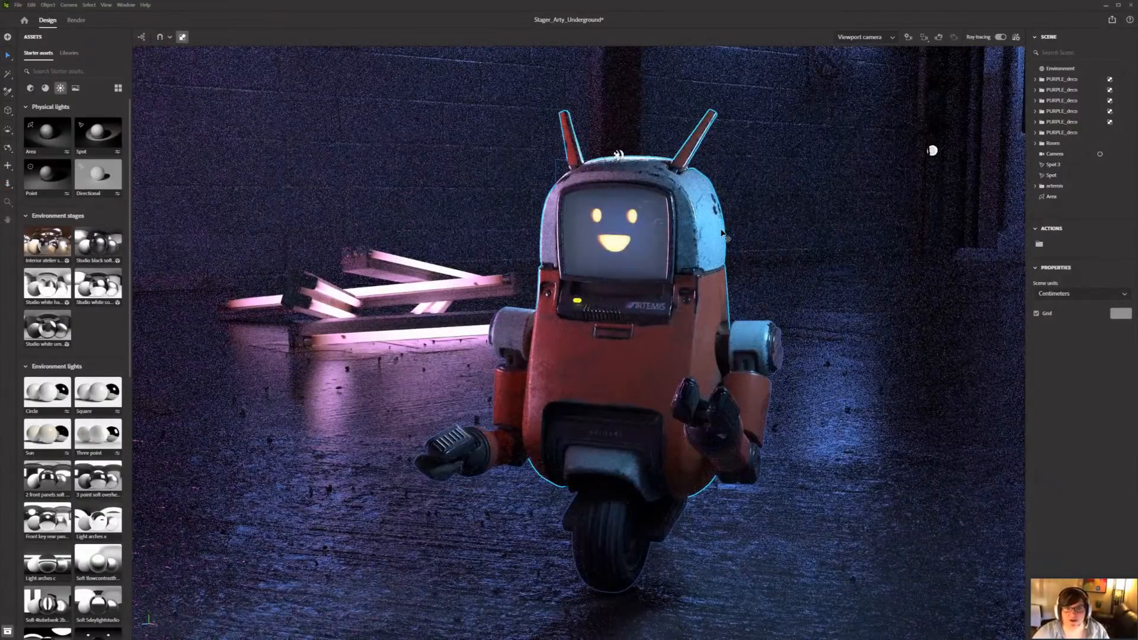
pyautogui.click(1038, 186)
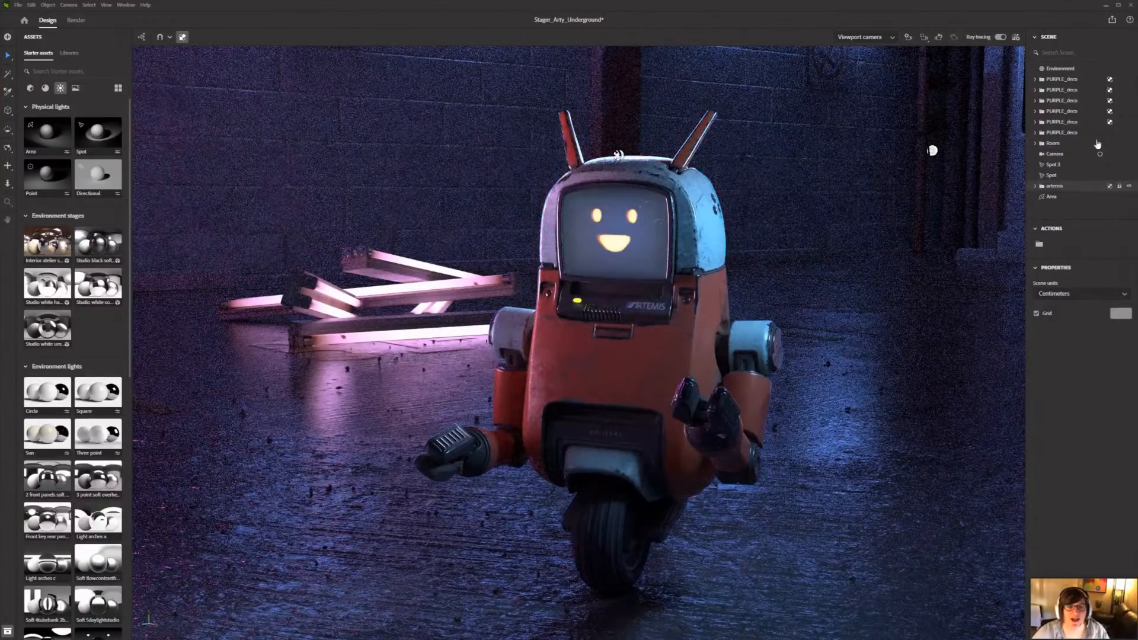
pyautogui.scroll(-3, 1097, 144)
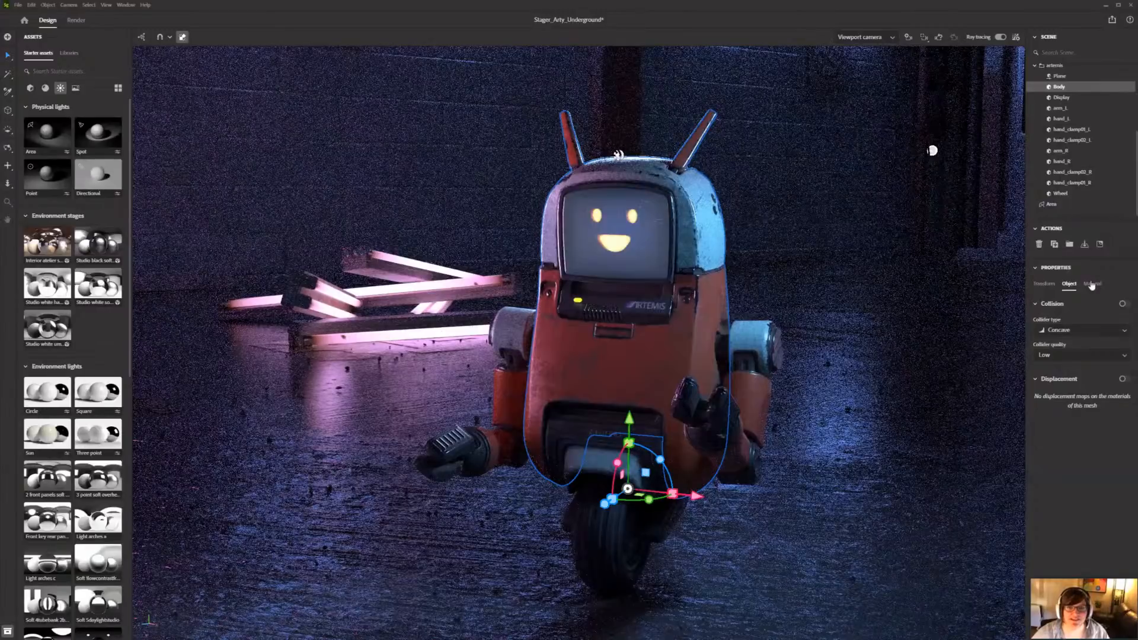
pyautogui.hotkey('ctrl', 'z')
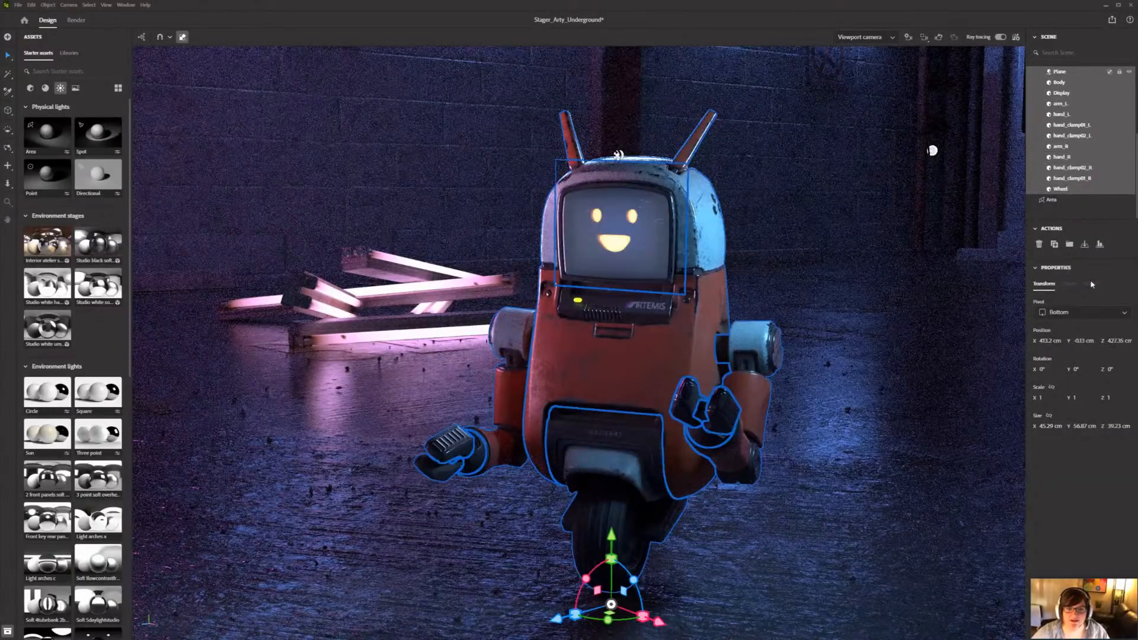
pyautogui.hotkey('ctrl', 'z')
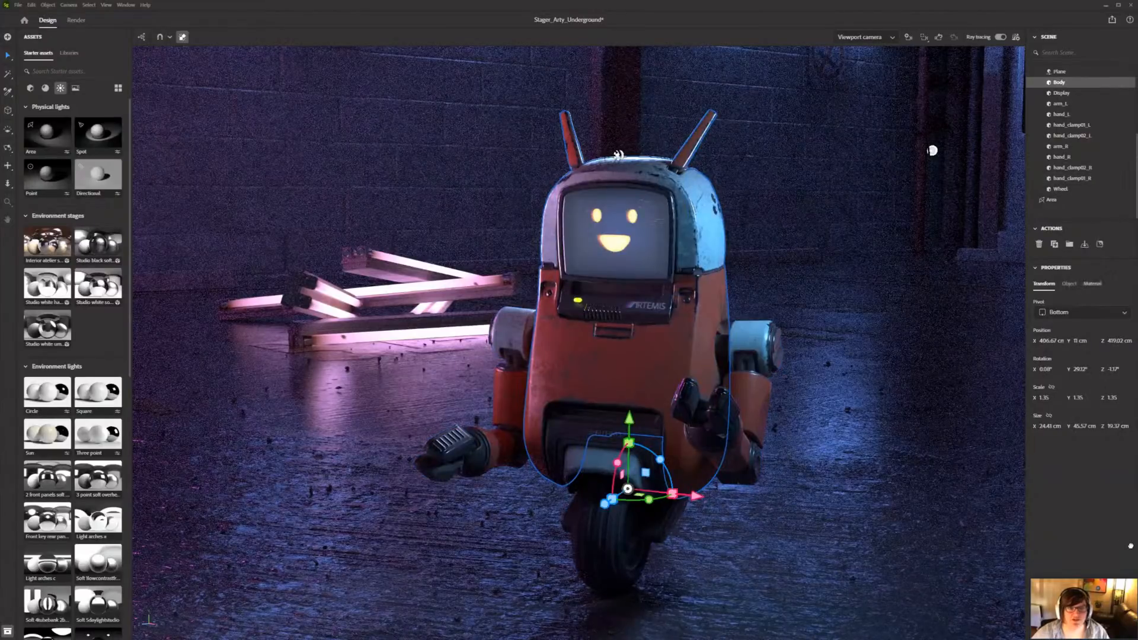
pyautogui.click(1093, 283)
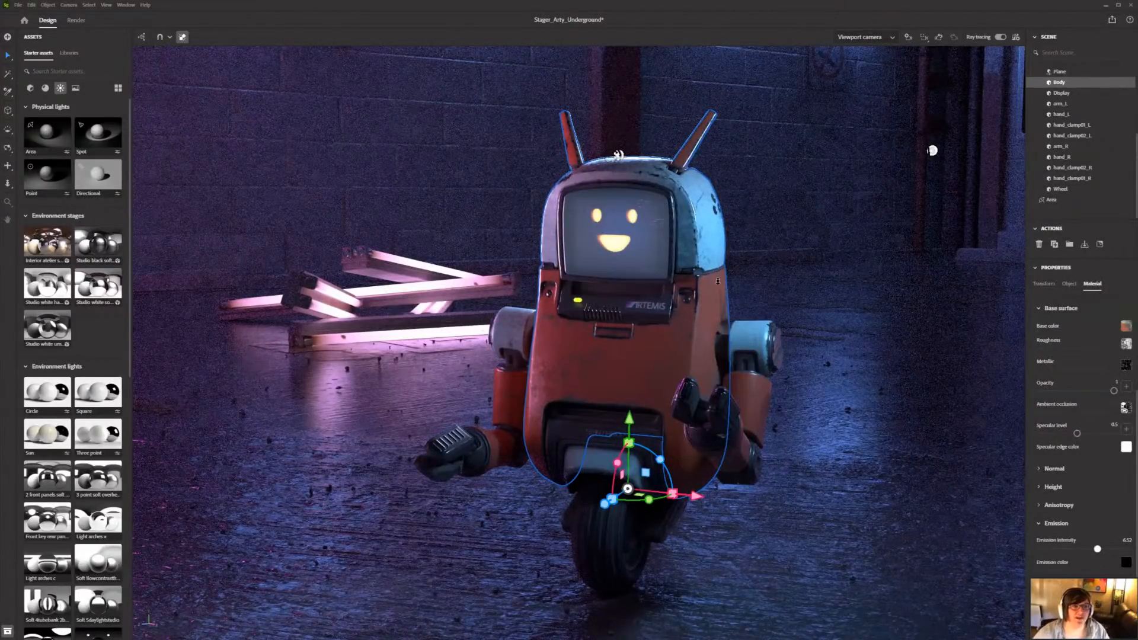
pyautogui.moveTo(1098, 549); pyautogui.dragTo(1128, 549)
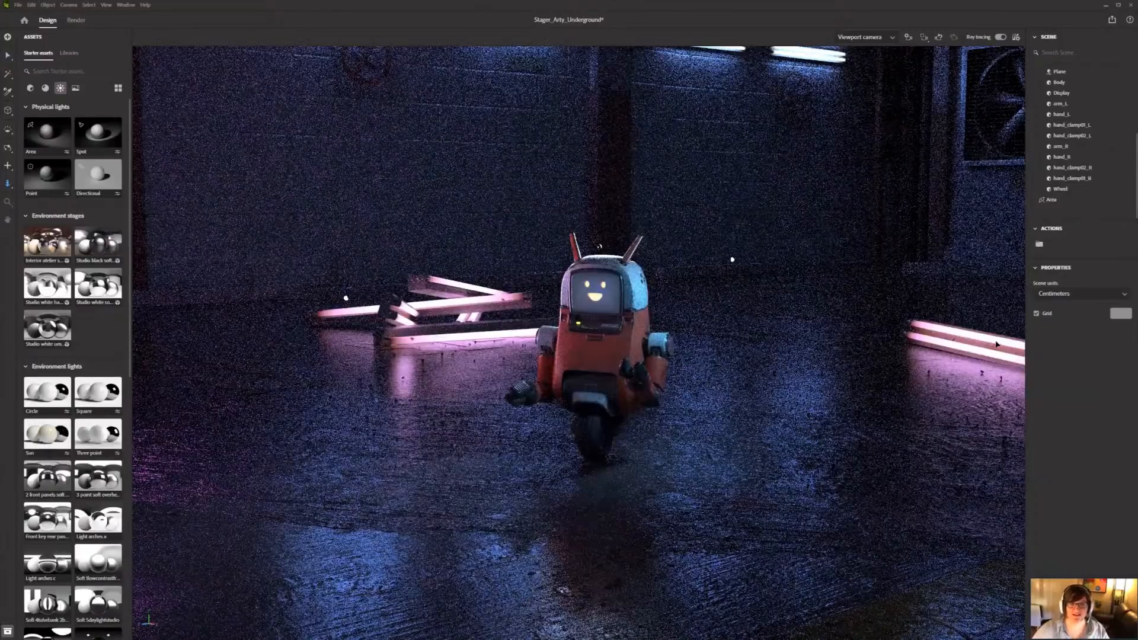
# Step: Create a new camera from the current viewport framing of the robot
pyautogui.click(908, 37)
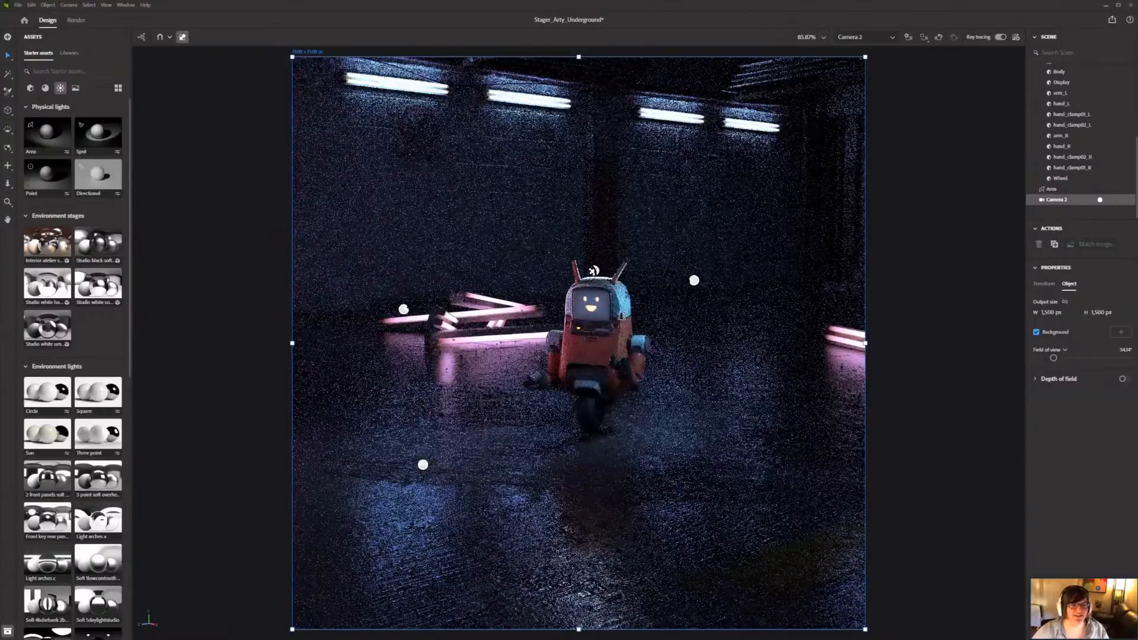
pyautogui.moveTo(621, 315); pyautogui.dragTo(634, 414)
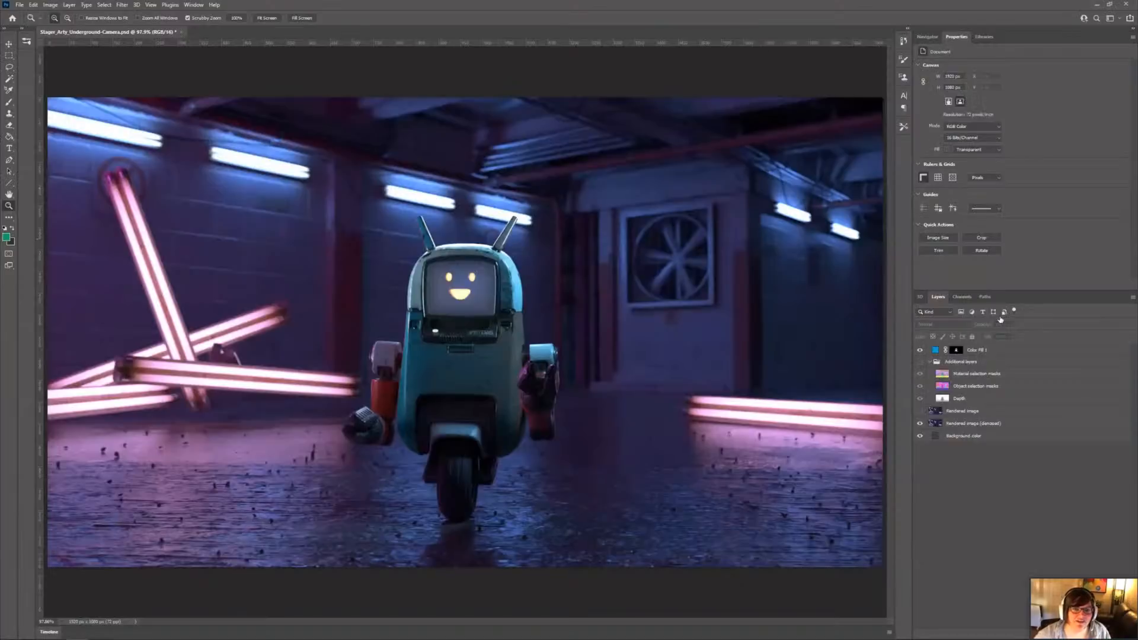
# Step: In Photoshop, look through the exported render's material selection masks, object selection masks and depth layers, and hide the Additional layers group again
pyautogui.click(920, 361)
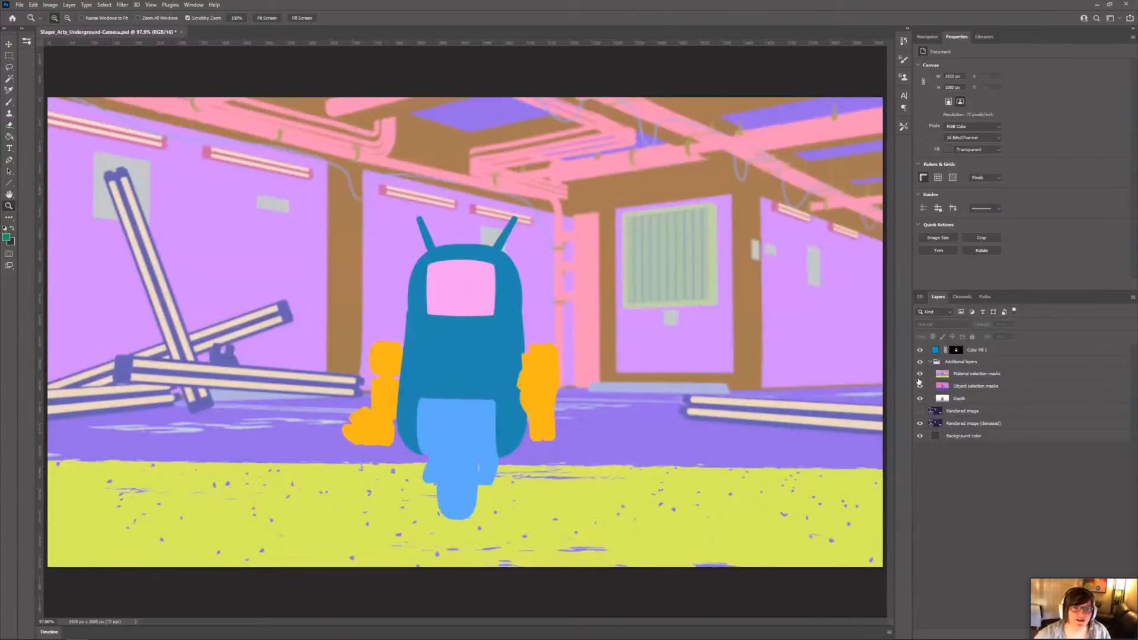
pyautogui.click(920, 375)
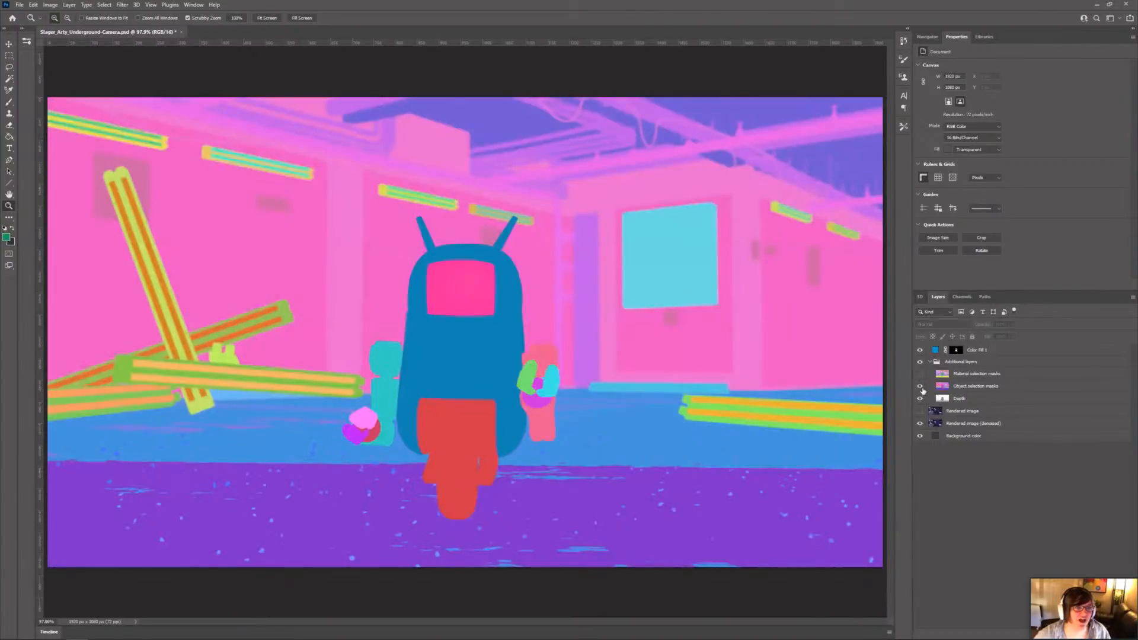
pyautogui.click(920, 386)
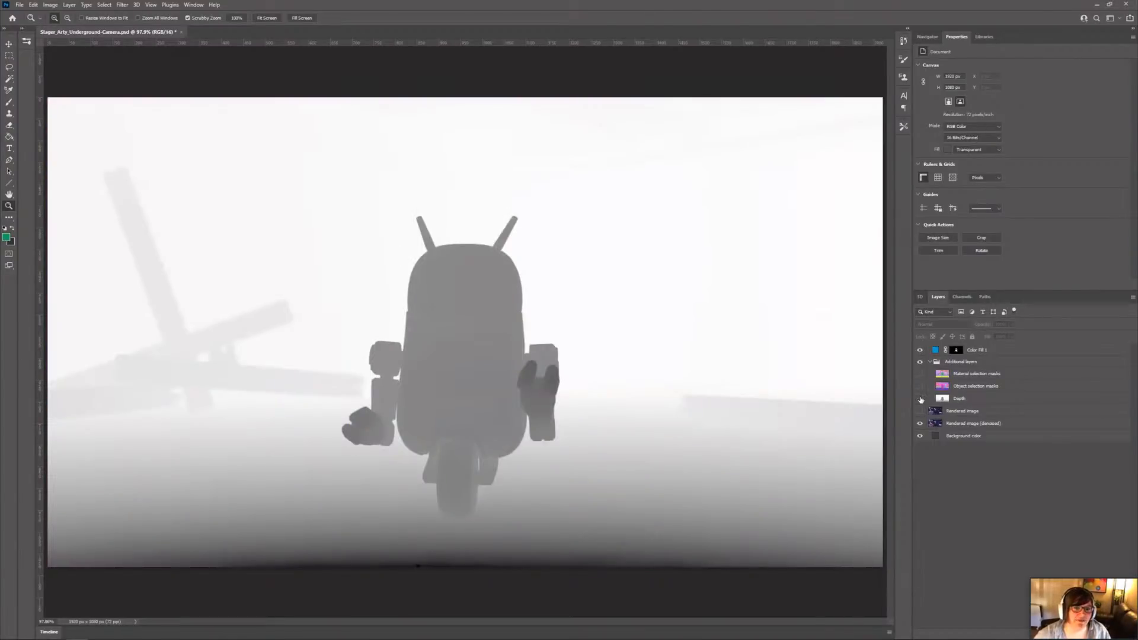
pyautogui.click(920, 399)
pyautogui.click(920, 374)
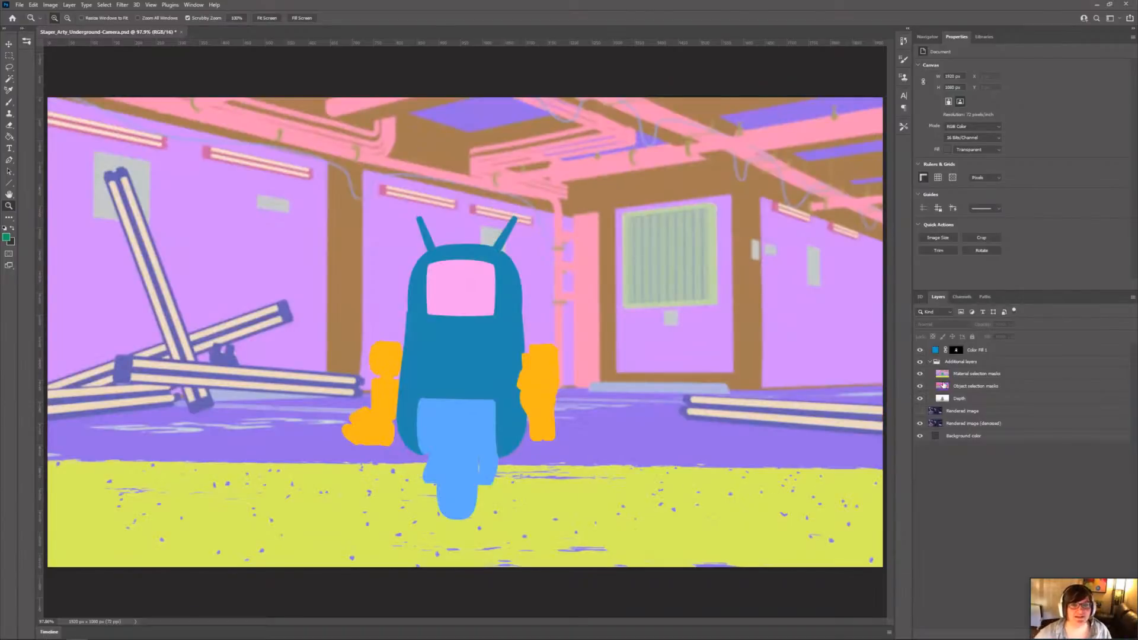
pyautogui.click(919, 361)
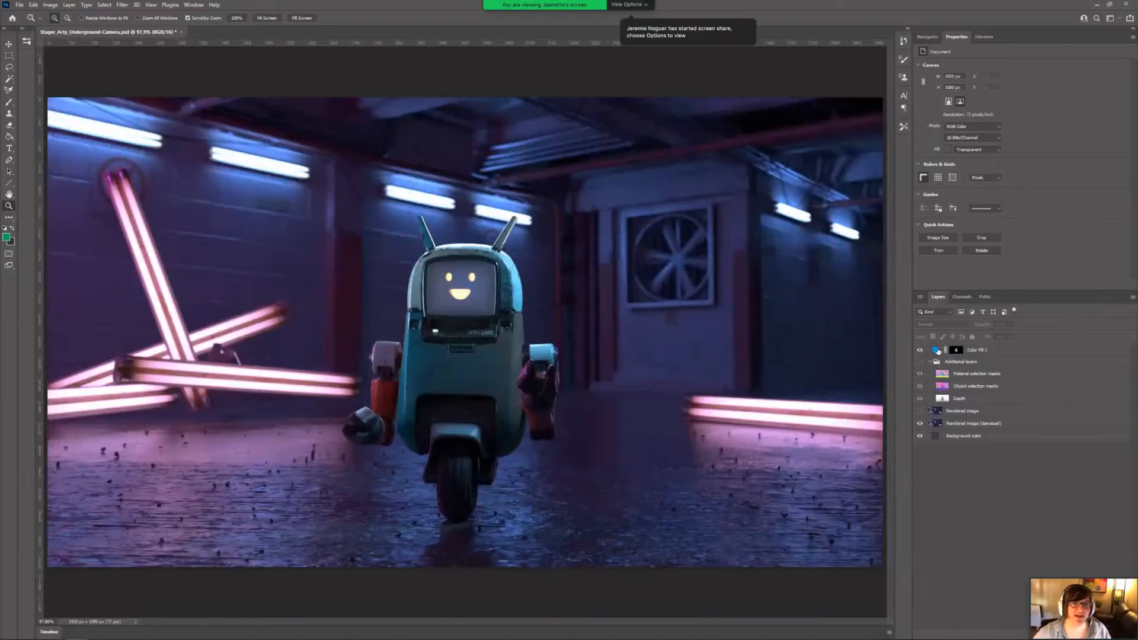
# Step: Recolor the robot's body by setting the Color Fill 1 layer to magenta #d4099d, and return to Substance 3D Stager's render mode
pyautogui.click(938, 350)
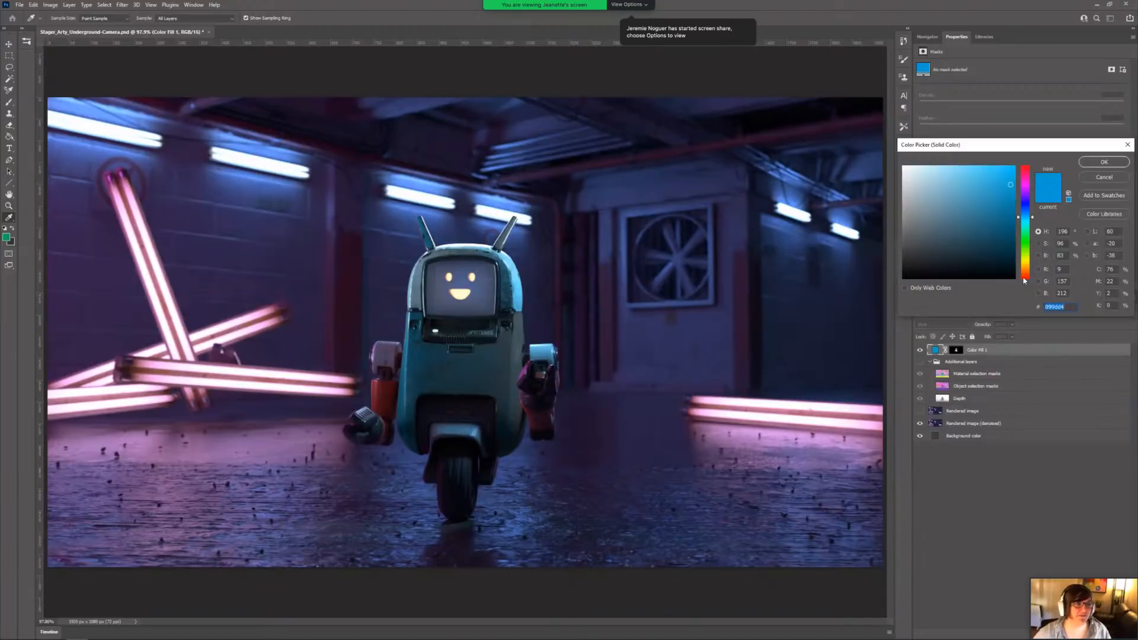
pyautogui.moveTo(1024, 281); pyautogui.dragTo(1028, 207)
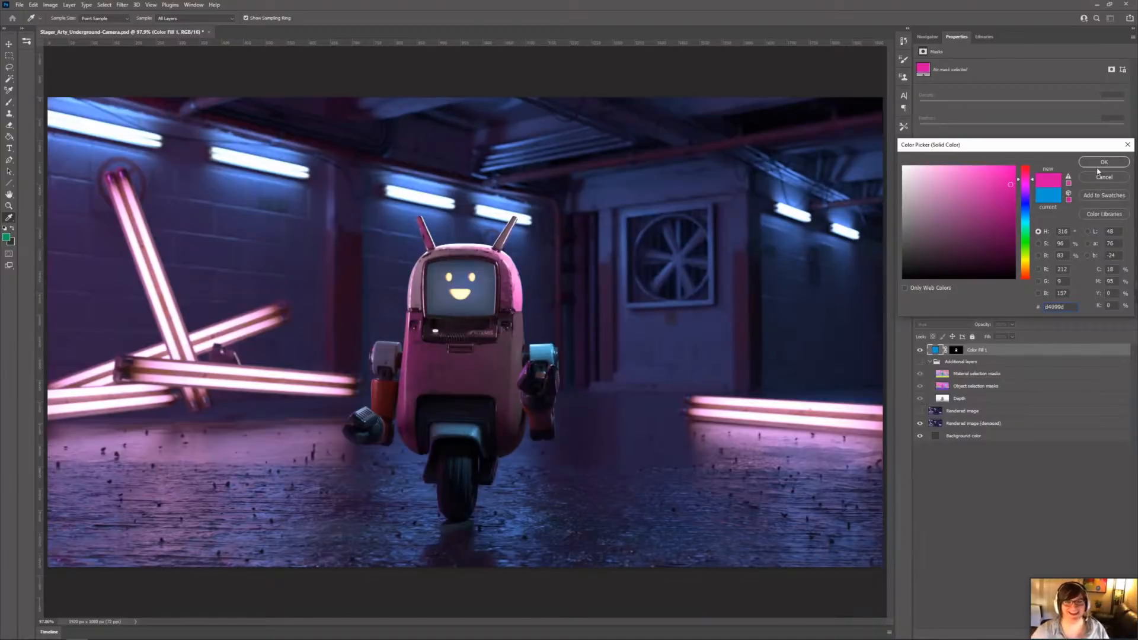
pyautogui.press('Return')
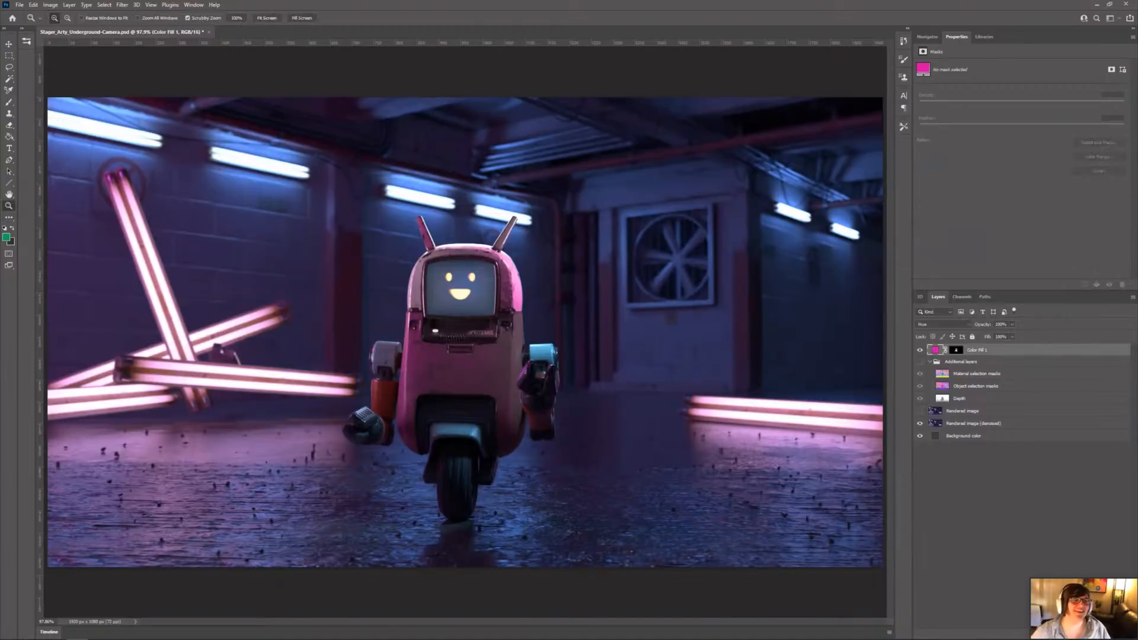
pyautogui.hotkey('alt', 'Tab')
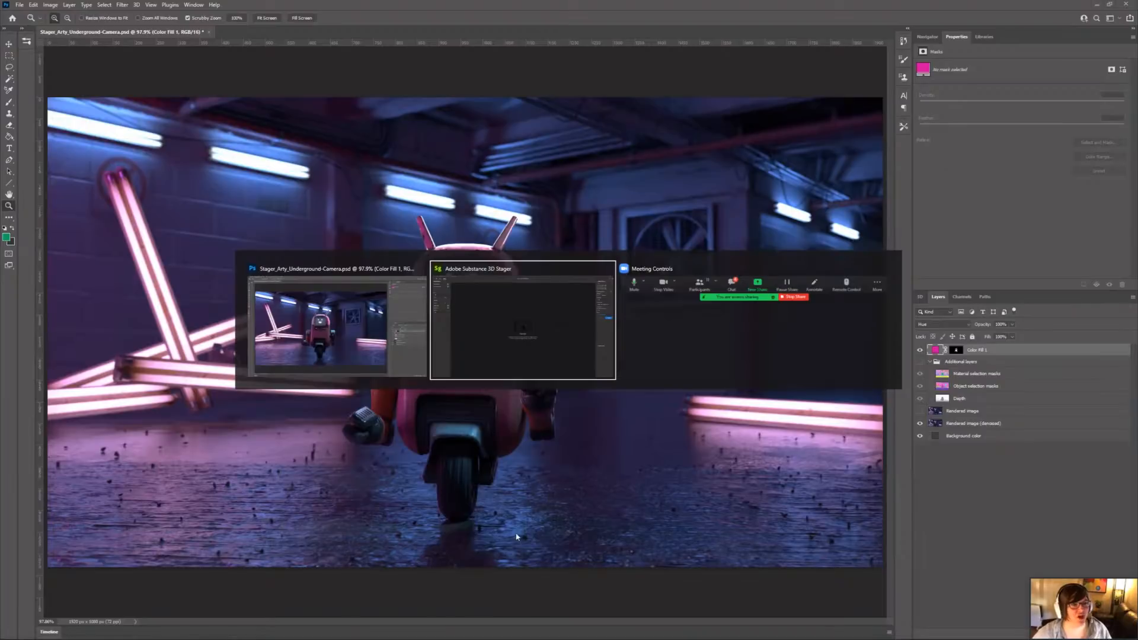
pyautogui.hotkey('alt', 'Tab')
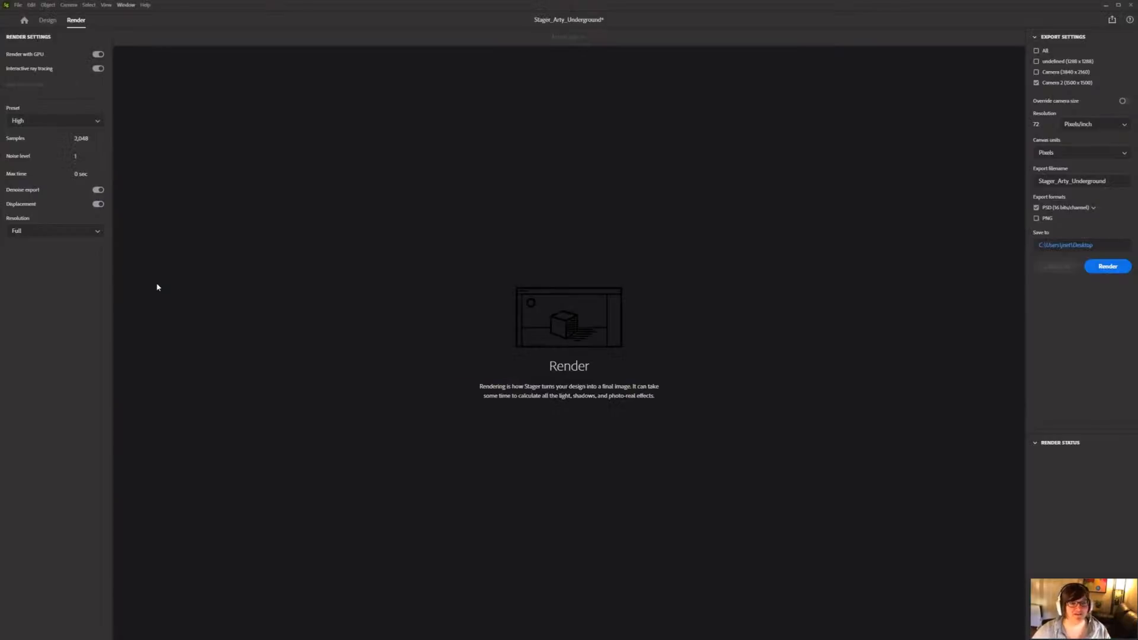